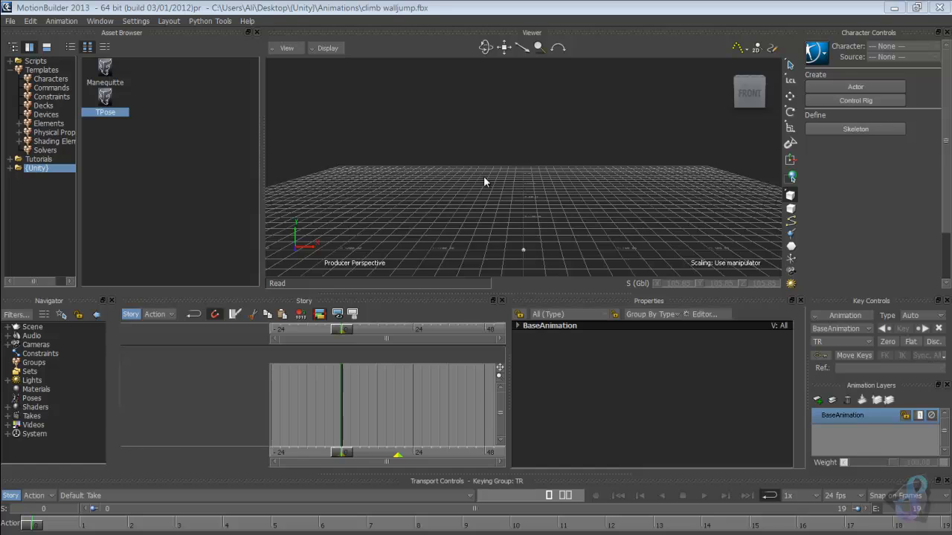
Step: Open fall back.fbx from the Animations folder without saving the current scene, importing its Fall_Backward take
left_click(11, 20)
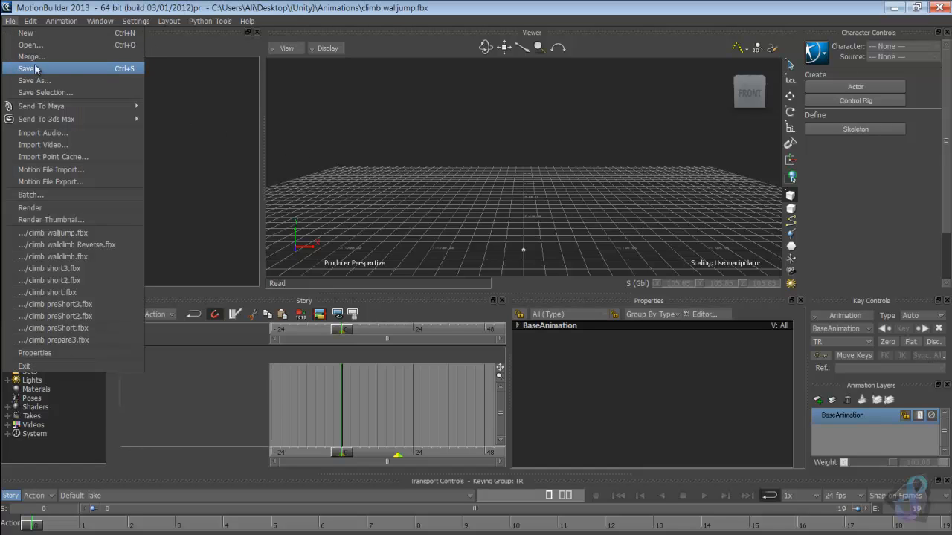
left_click(78, 46)
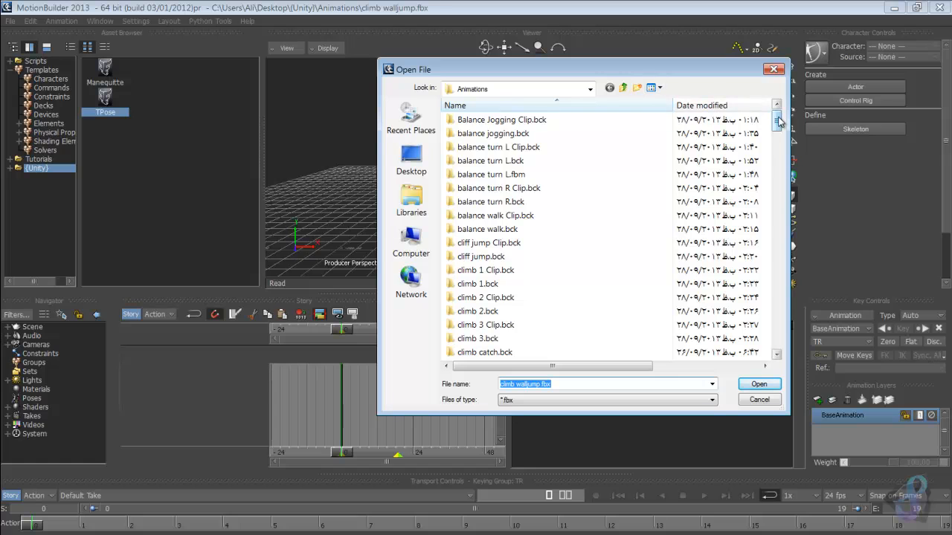
left_click_drag(776, 123, 793, 223)
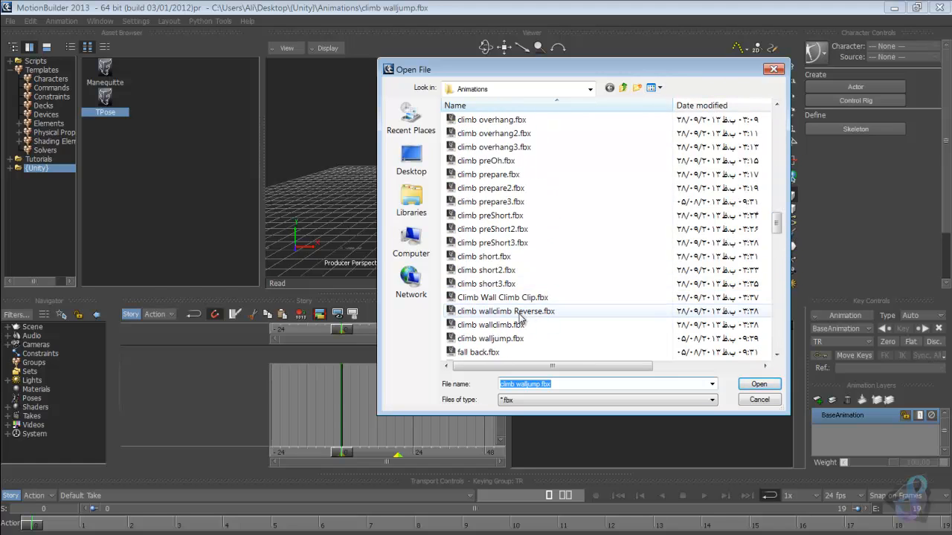
double_click(484, 353)
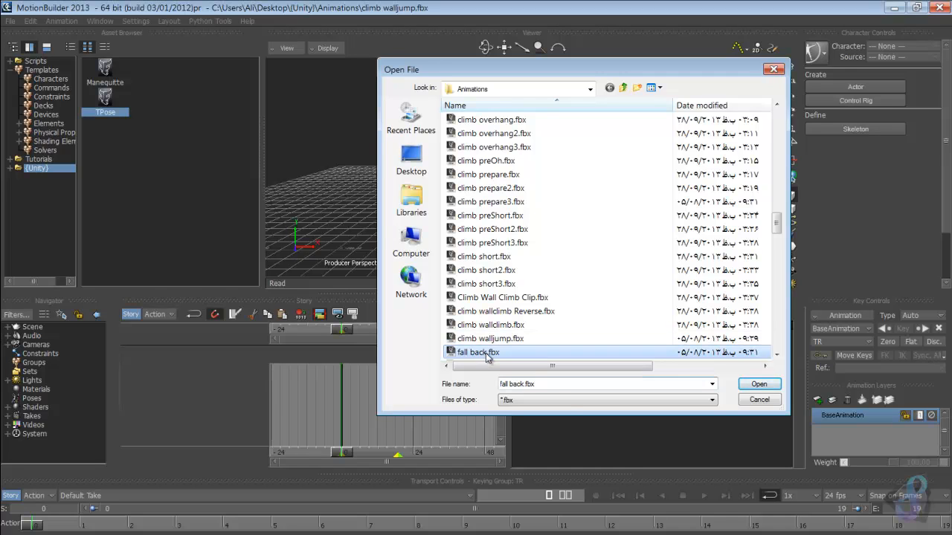
left_click(479, 314)
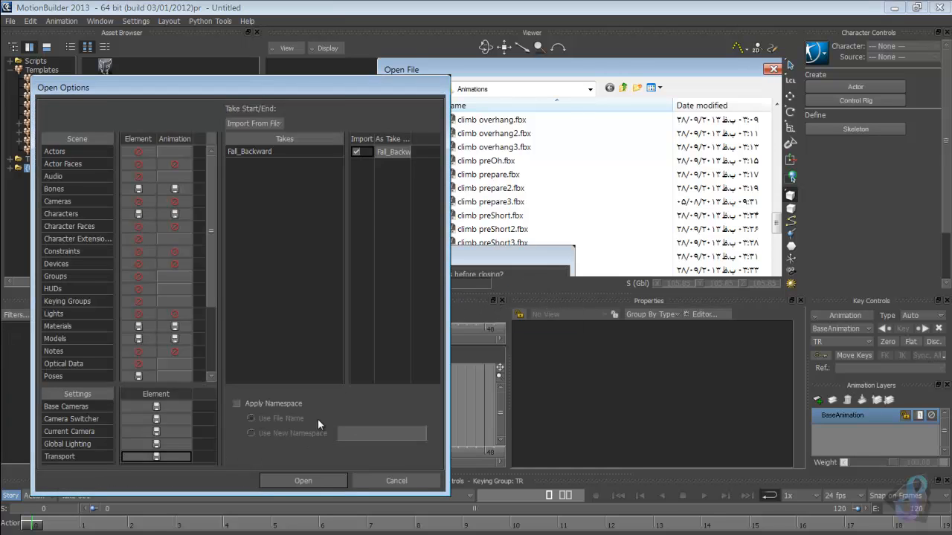
left_click(317, 477)
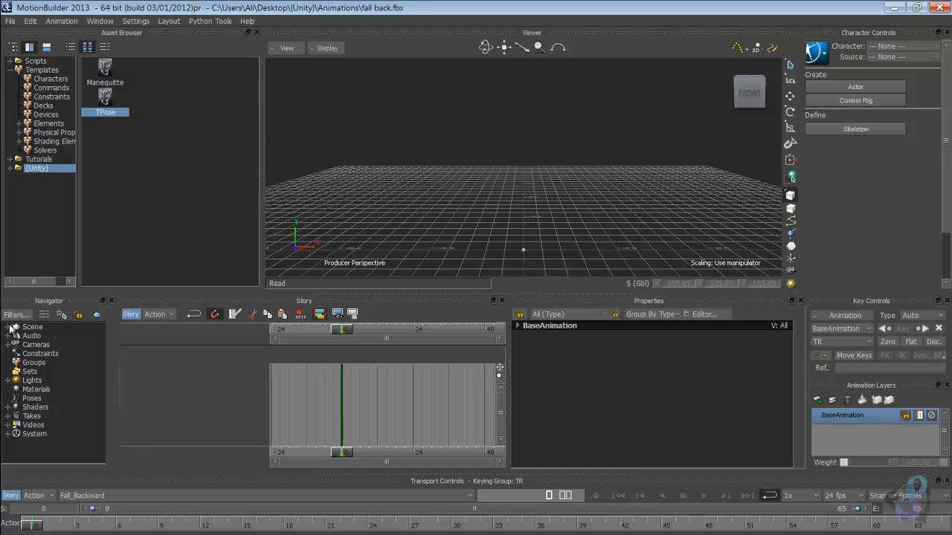
Step: Expand the scene hierarchy to the armature's root and add a Null element to the scene
left_click(10, 327)
left_click(17, 336)
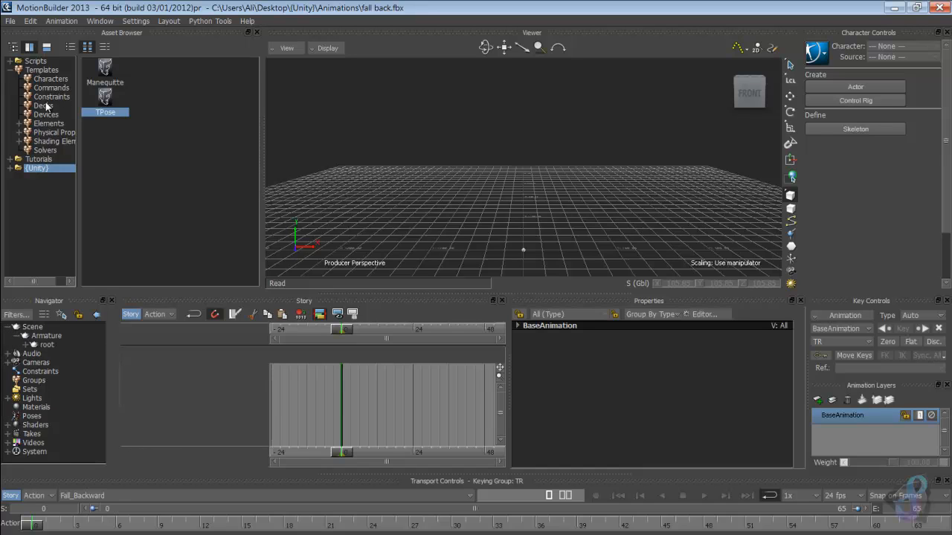
left_click(49, 124)
left_click_drag(153, 98, 448, 210)
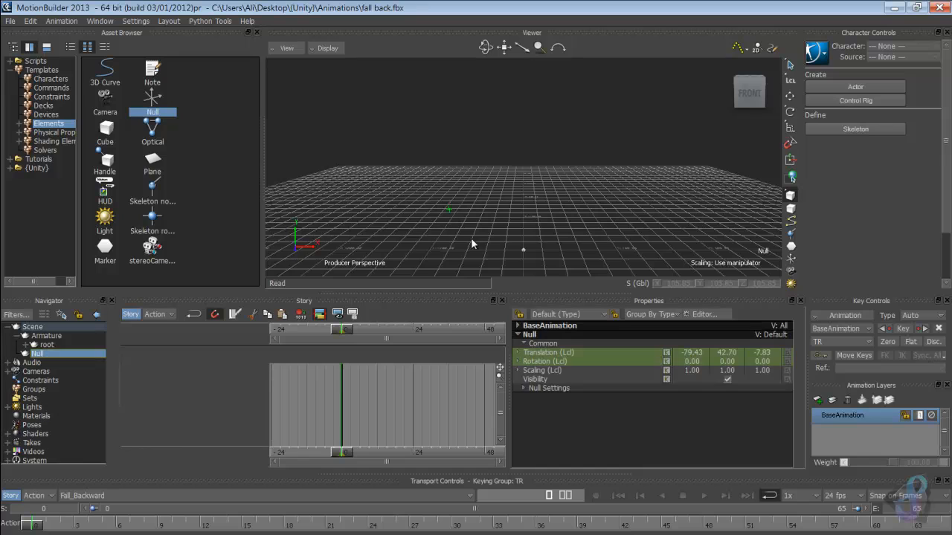
Step: Set the Null's local translation to 0, 0, 0
double_click(689, 354)
type("0")
key("Tab")
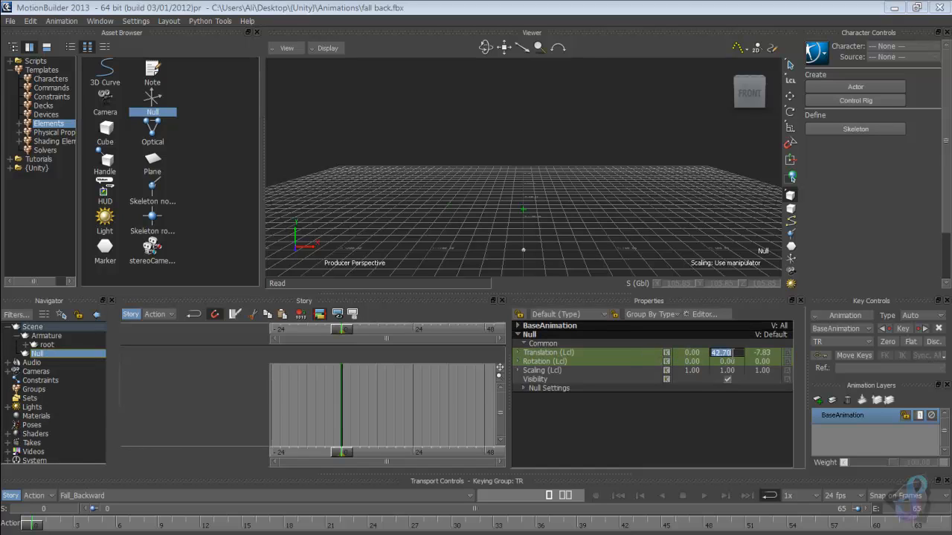
type("0")
key("Tab")
type("0")
key("Return")
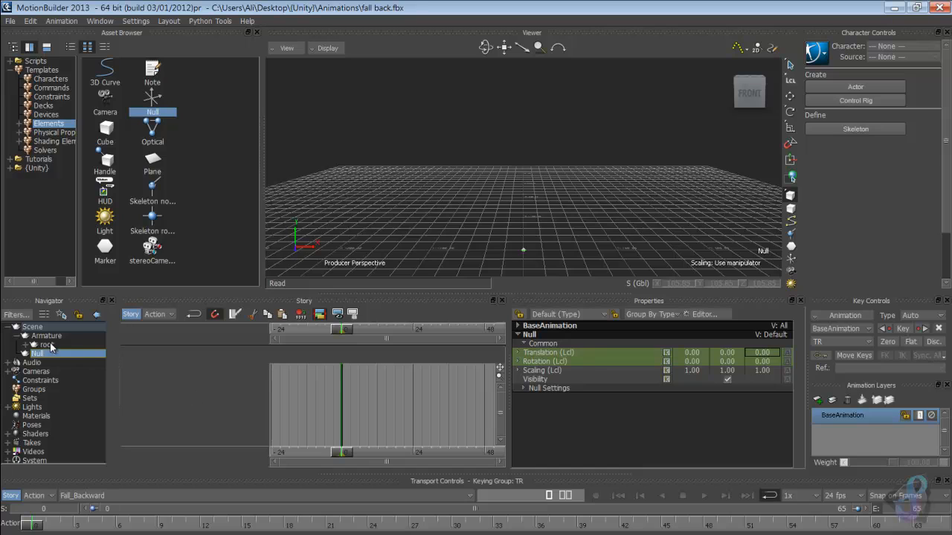
Step: Parent the root to the Null and delete the Armature node
left_click_drag(39, 354, 54, 344)
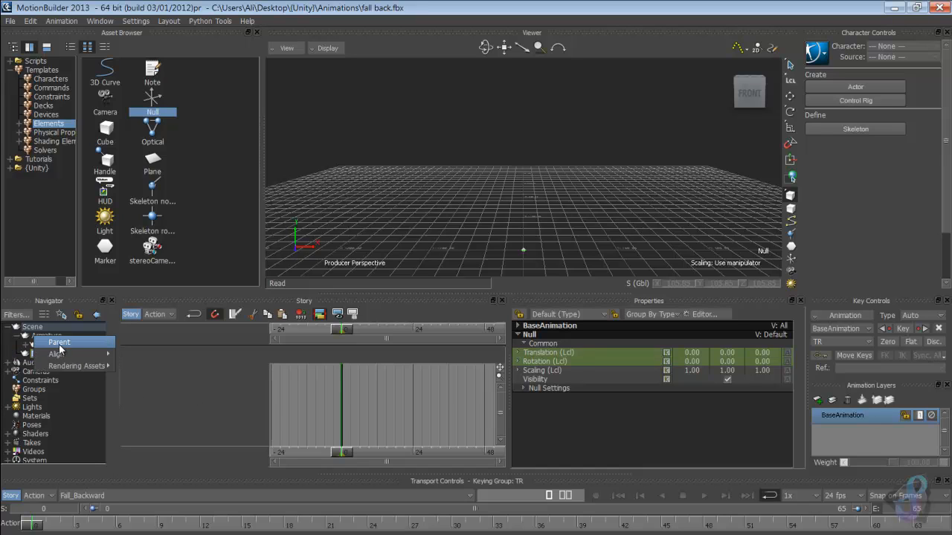
key("Escape")
right_click(50, 343)
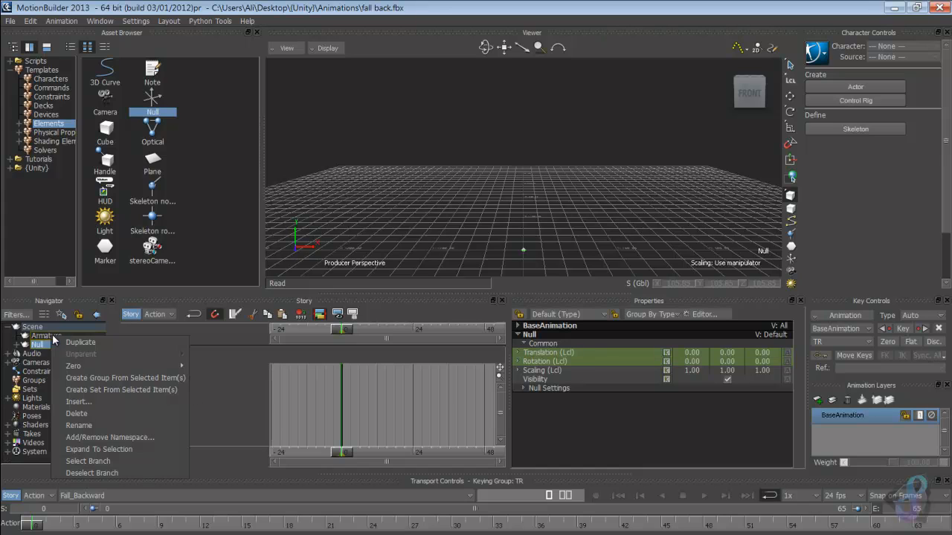
left_click(109, 413)
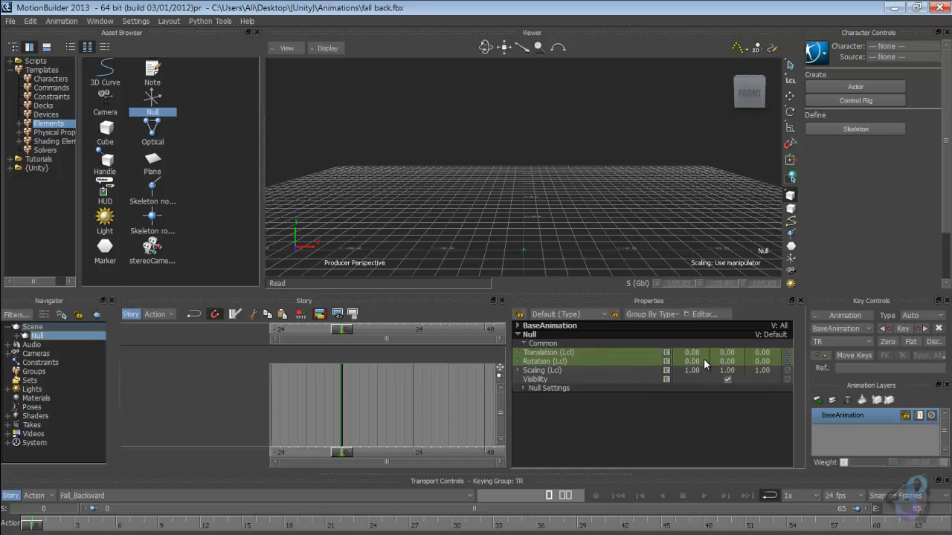
Step: Scale the Null up uniformly to about 120.74 so the skeleton reaches a usable size
left_click(523, 250)
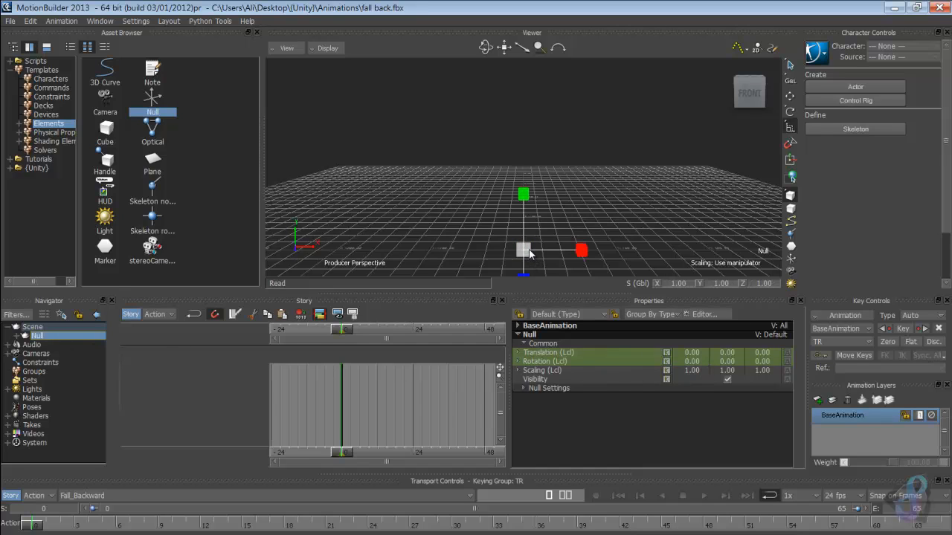
left_click_drag(524, 250, 661, 253)
left_click_drag(533, 247, 572, 251)
Step: Set the Null's X rotation to -90, turn off its visibility, and refresh the pose at frame 0
double_click(703, 362)
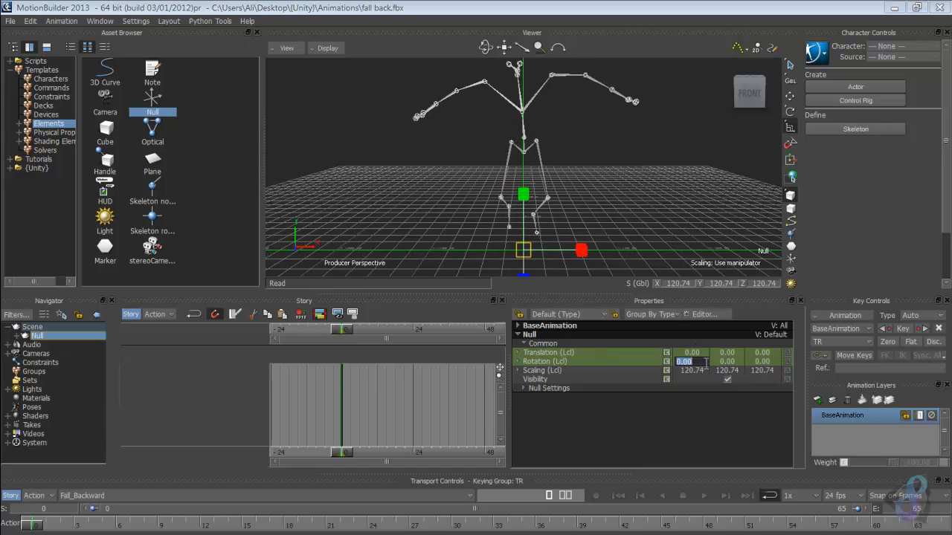
type("-90")
key("Return")
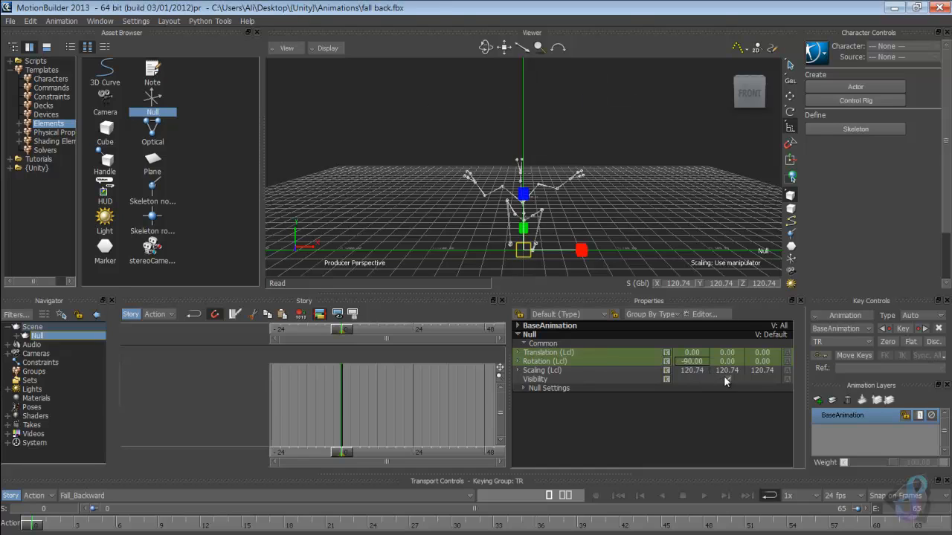
left_click(30, 523)
Step: Insert an animation track in the Story and assign root with its whole branch as the track content
right_click(163, 443)
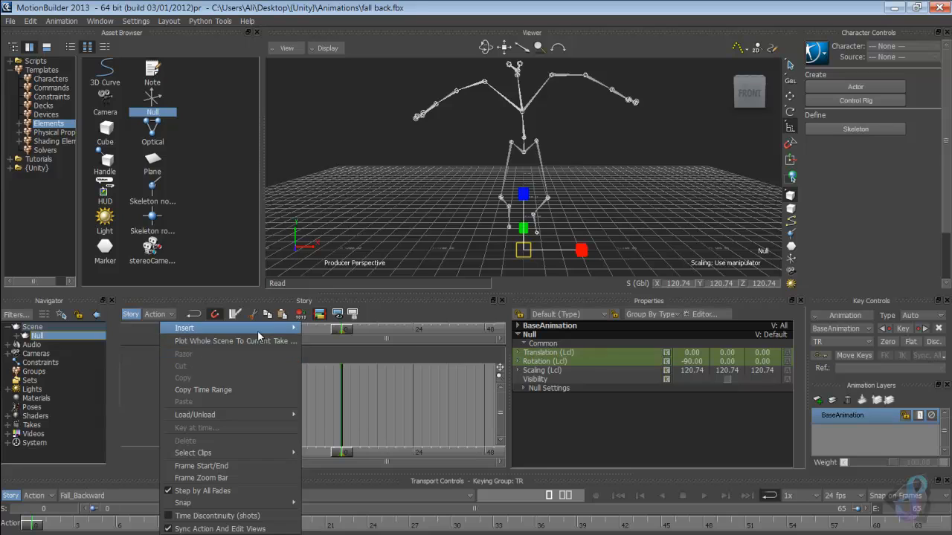
mouse_move(257, 330)
left_click(335, 342)
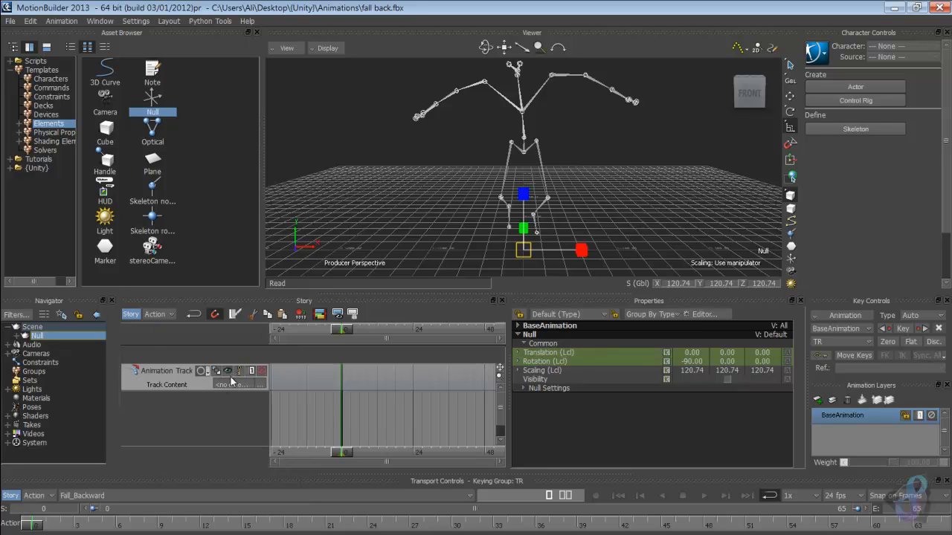
left_click(262, 384)
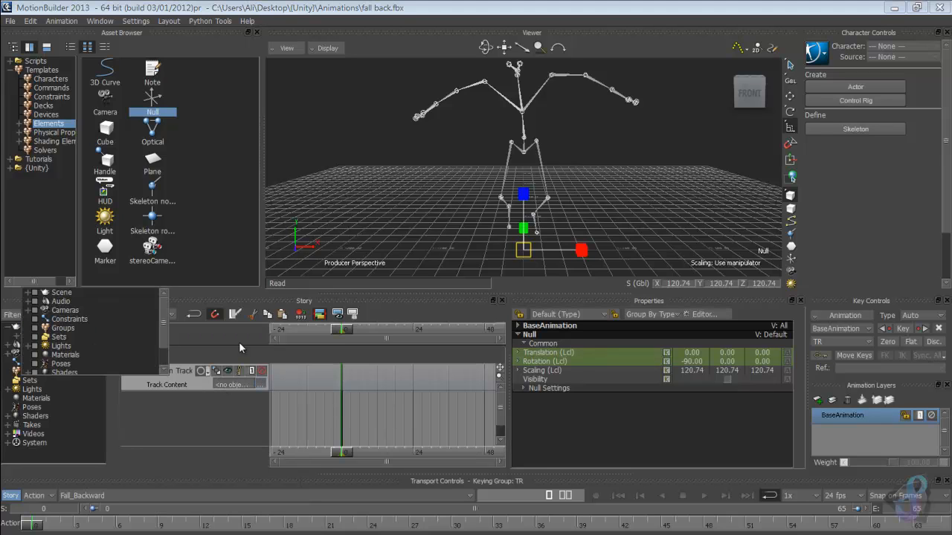
left_click(27, 293)
left_click(36, 301)
left_click(53, 310)
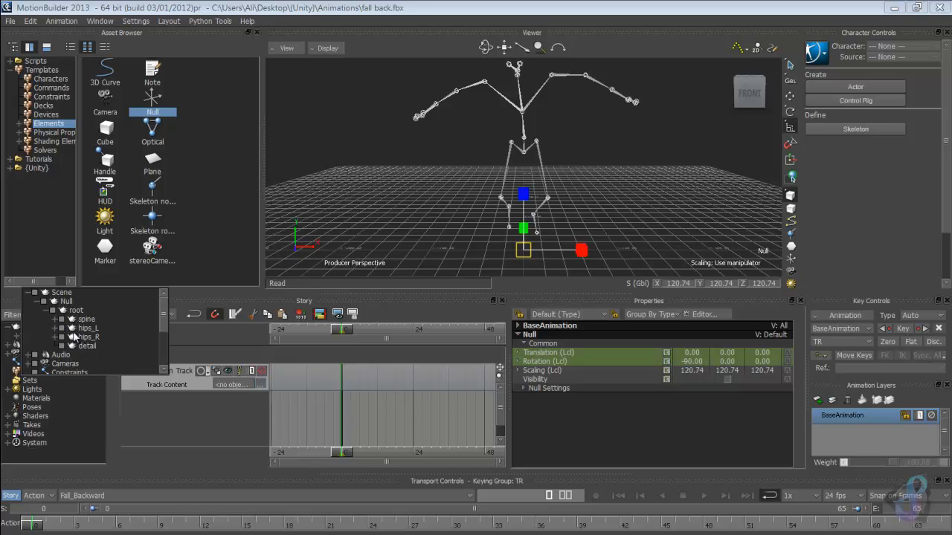
left_click(53, 311)
left_click(186, 417)
Step: Process the animation track and its subtracks into a new result track, and delete the original animation track
right_click(164, 380)
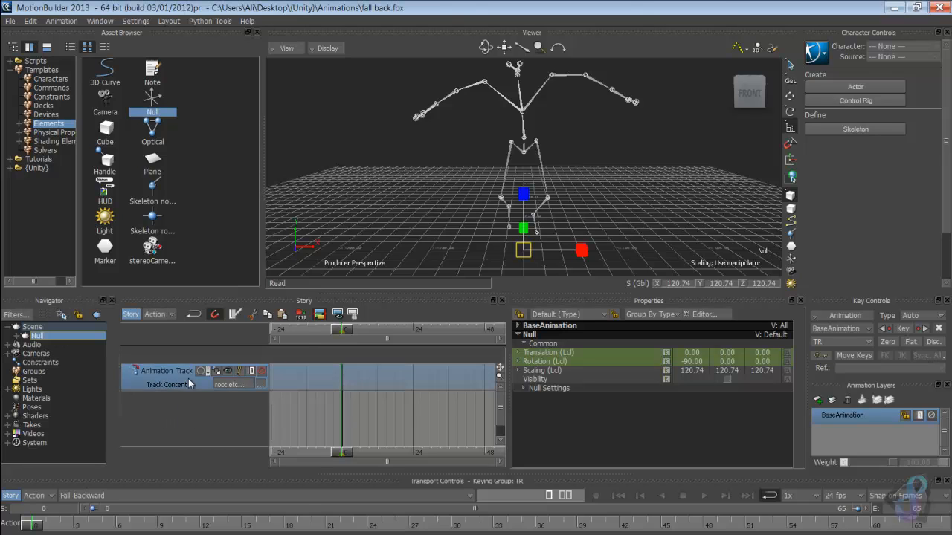
left_click(230, 317)
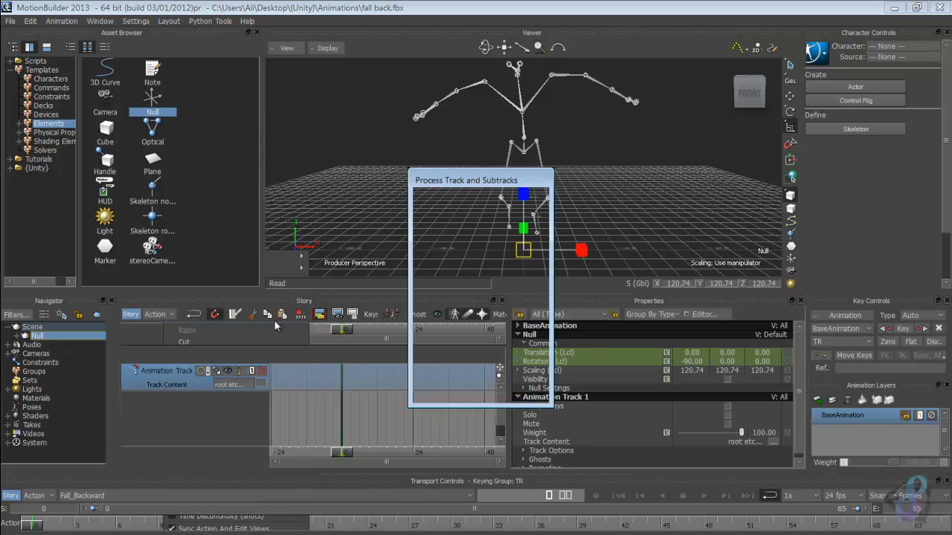
left_click(502, 397)
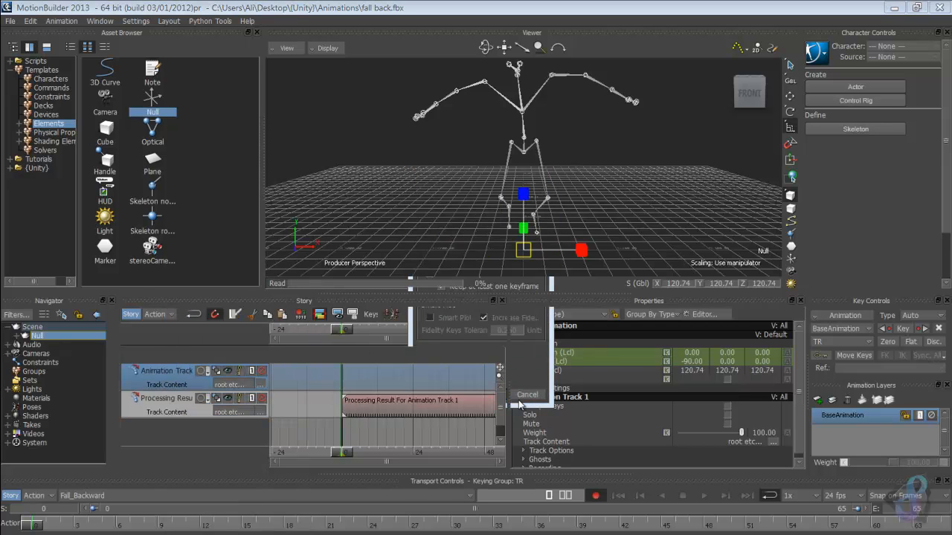
left_click(757, 400)
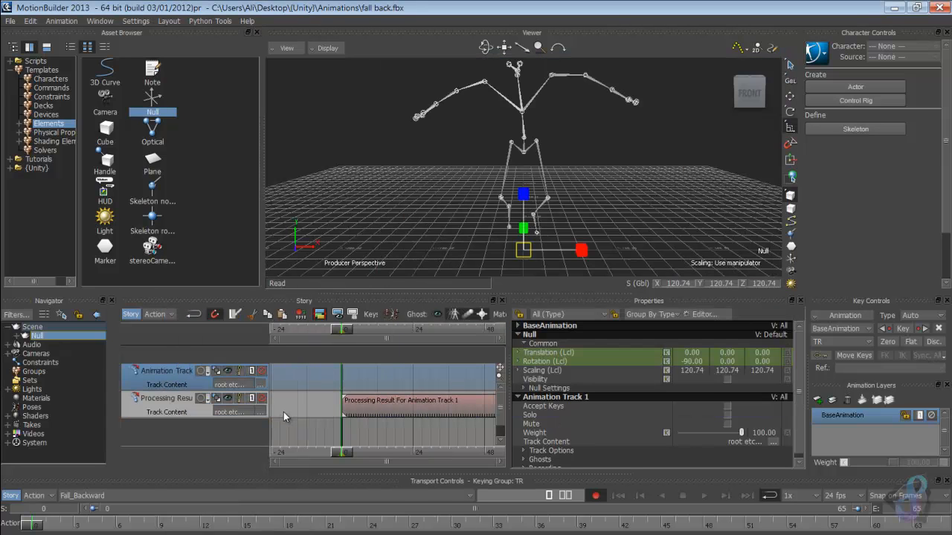
key("Delete")
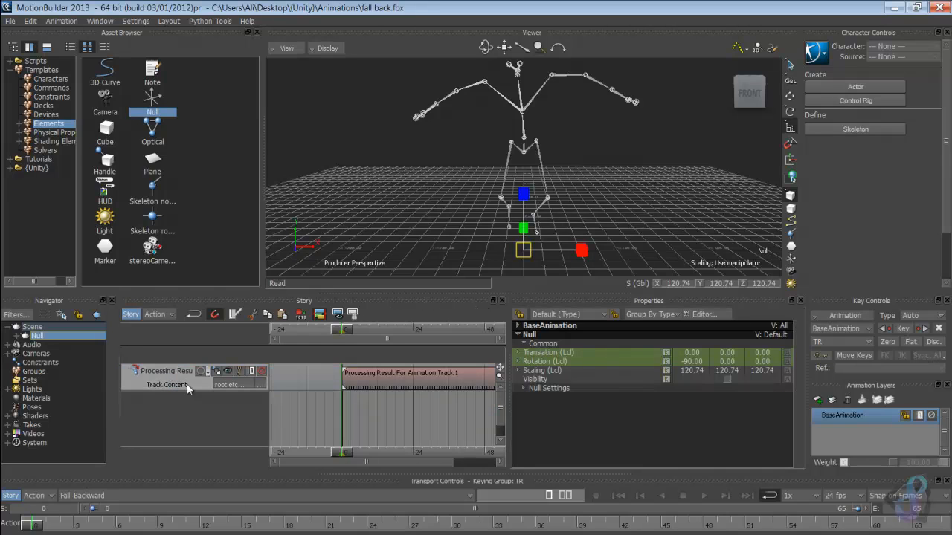
Step: Set the timeline's start frame to -1
left_click(67, 508)
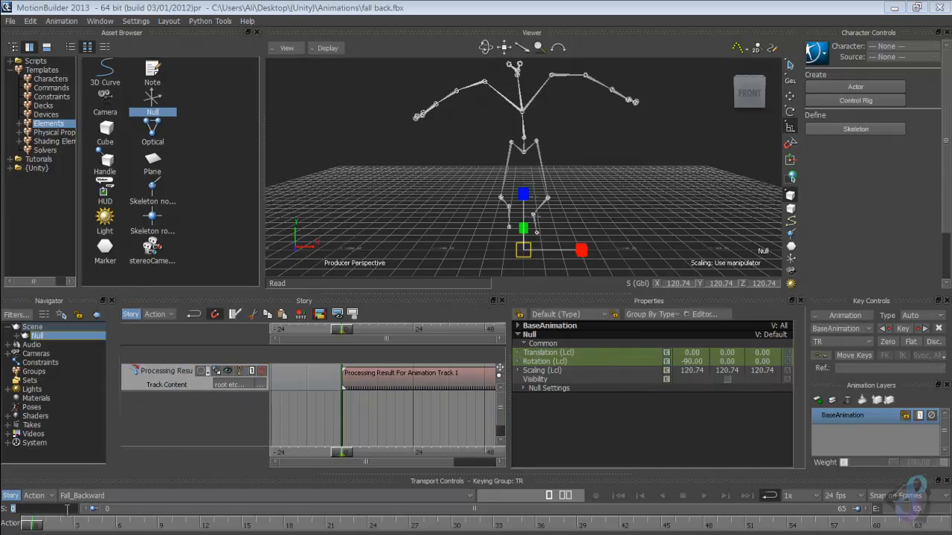
type("-1")
key("Return")
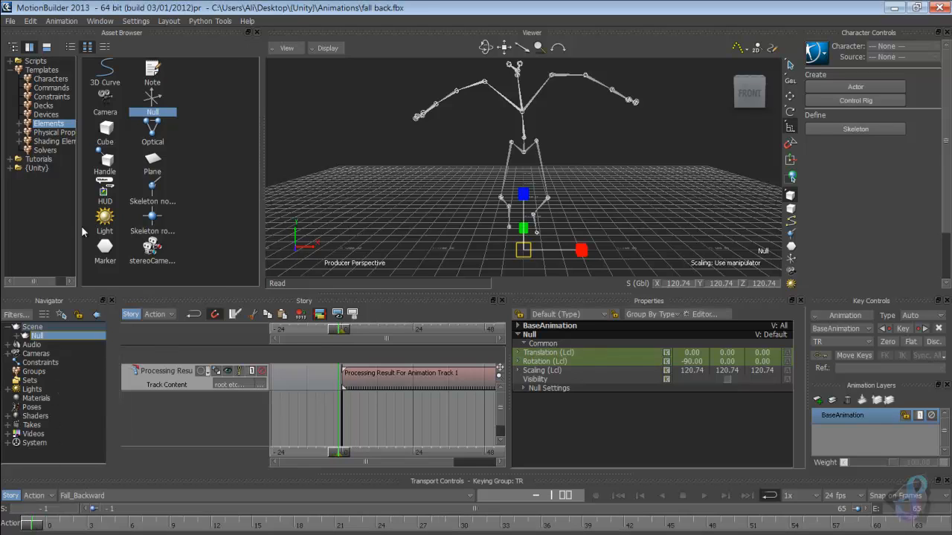
Step: Add the TPose clip from the {Unity} folder to the result track and place it at frame -1, directly before the processed clip
left_click(37, 168)
left_click(105, 101)
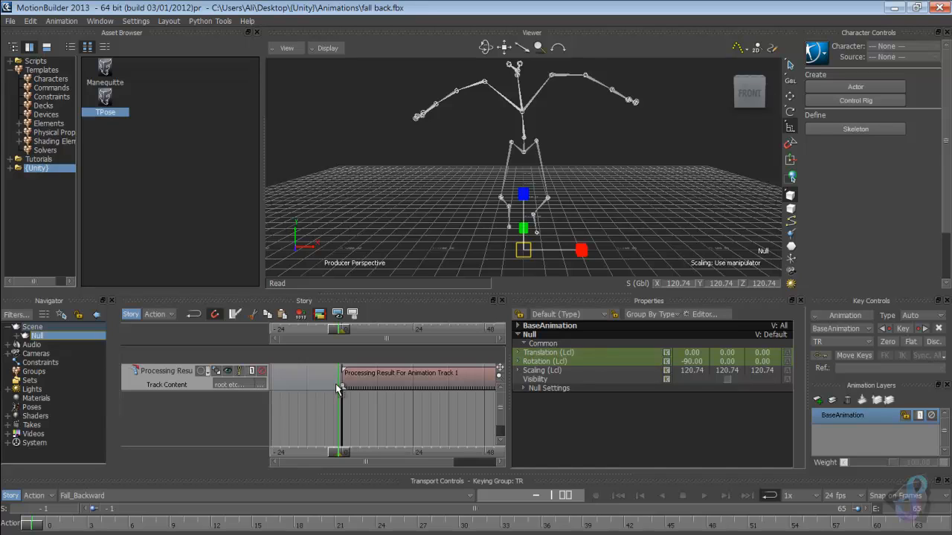
left_click_drag(339, 405, 325, 382)
scroll(319, 394, "up", 3)
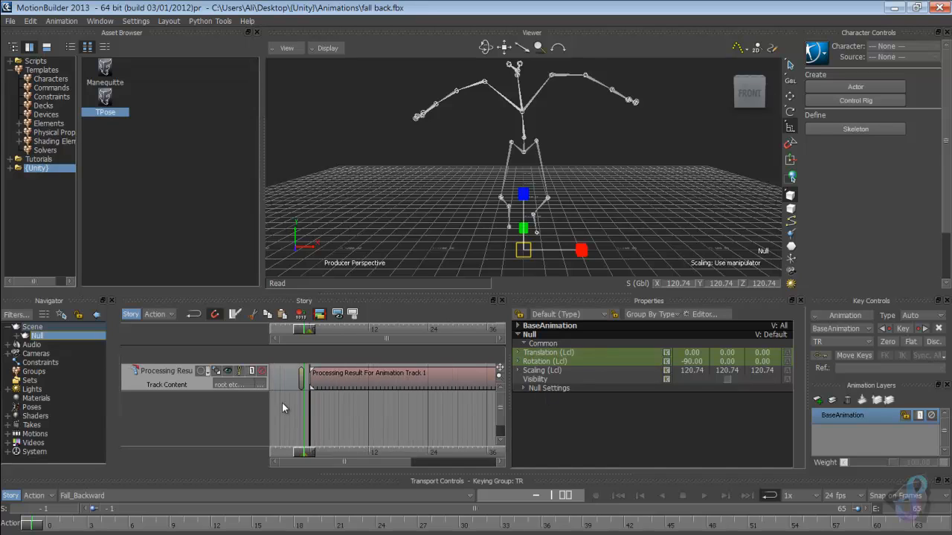
scroll(387, 395, "up", 3)
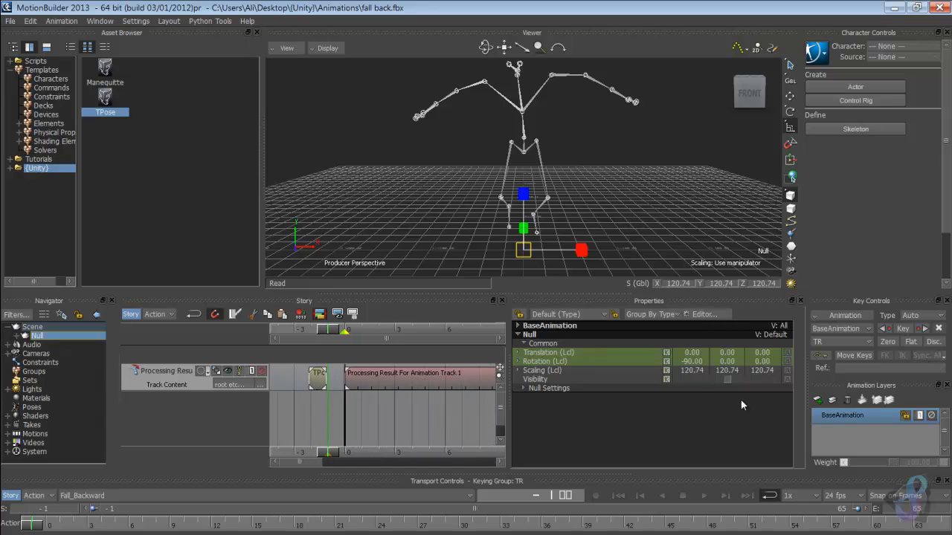
left_click_drag(319, 383, 350, 391)
Step: Plot the whole scene to the current take with both clips selected, and delete the processing result track
left_click(371, 381, "shift")
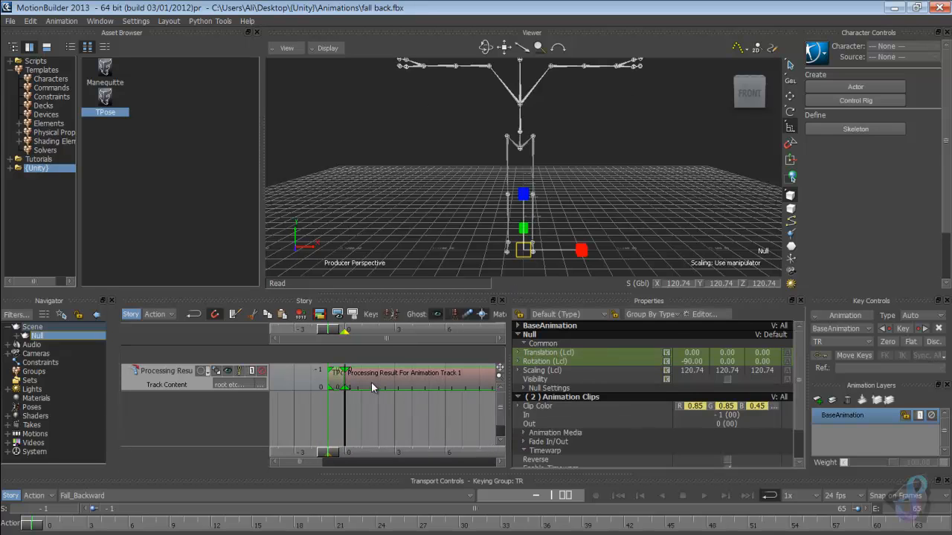
right_click(371, 382)
left_click(437, 116)
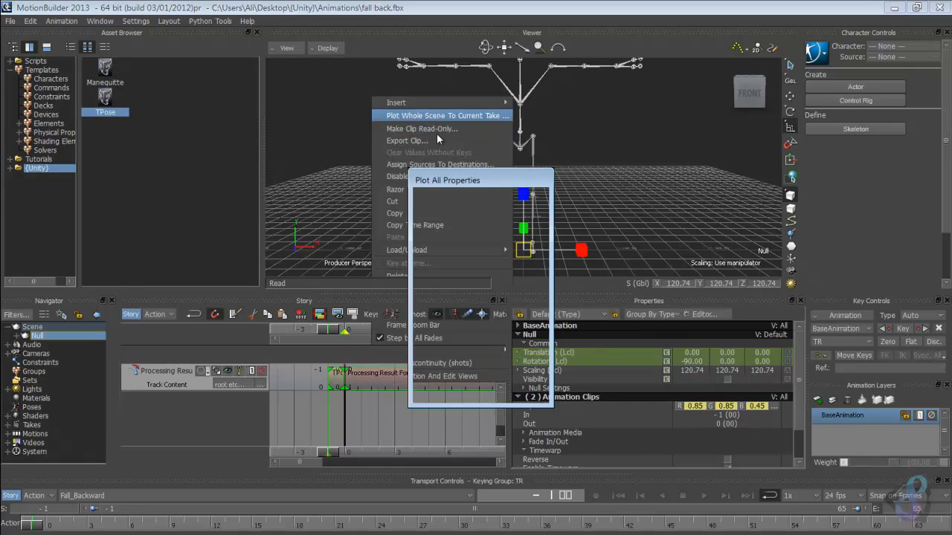
left_click(492, 397)
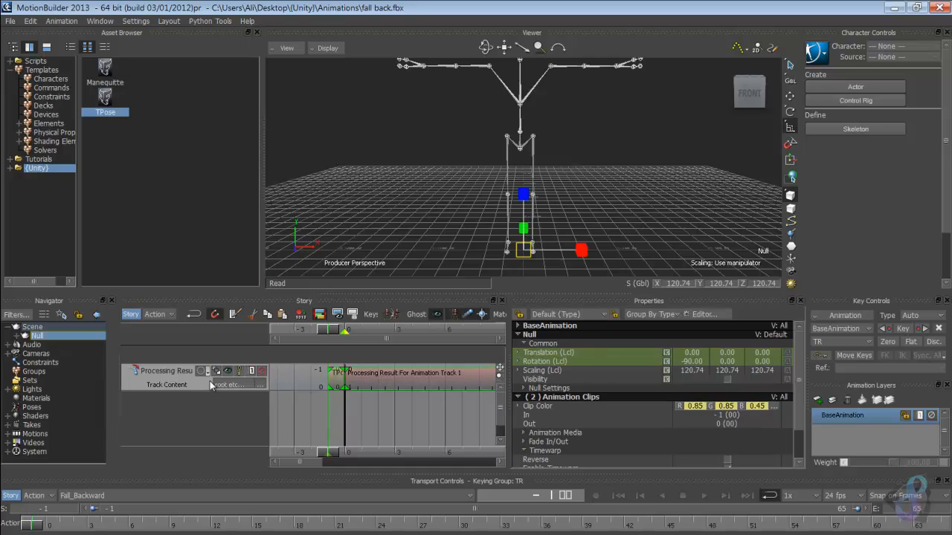
left_click(153, 384)
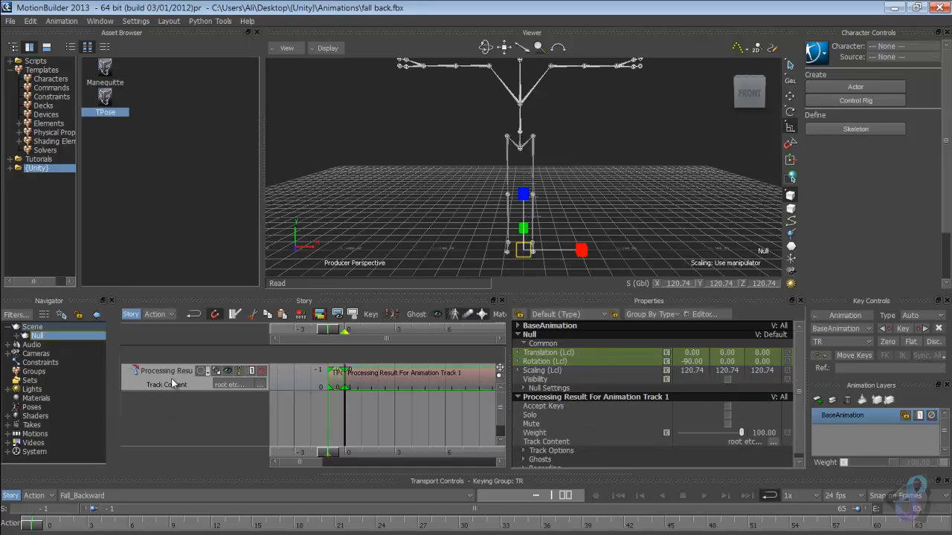
key("Delete")
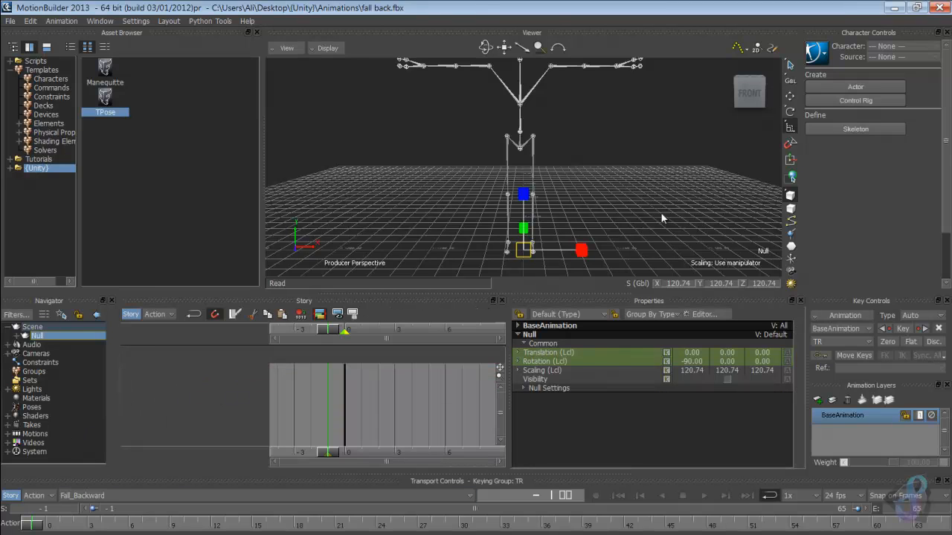
Step: Define a skeleton for a new character with the Source T template matching all bones, and characterize it as Biped
left_click(853, 99)
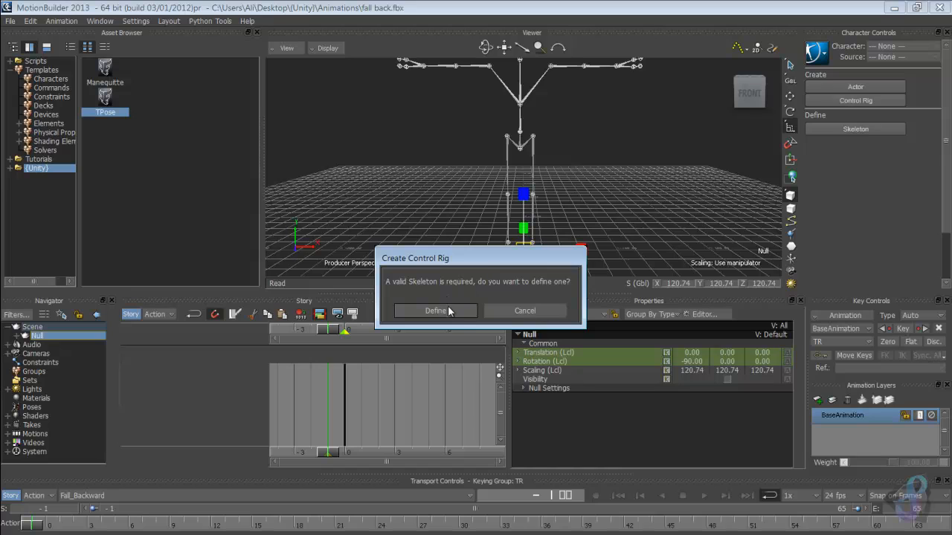
left_click(450, 311)
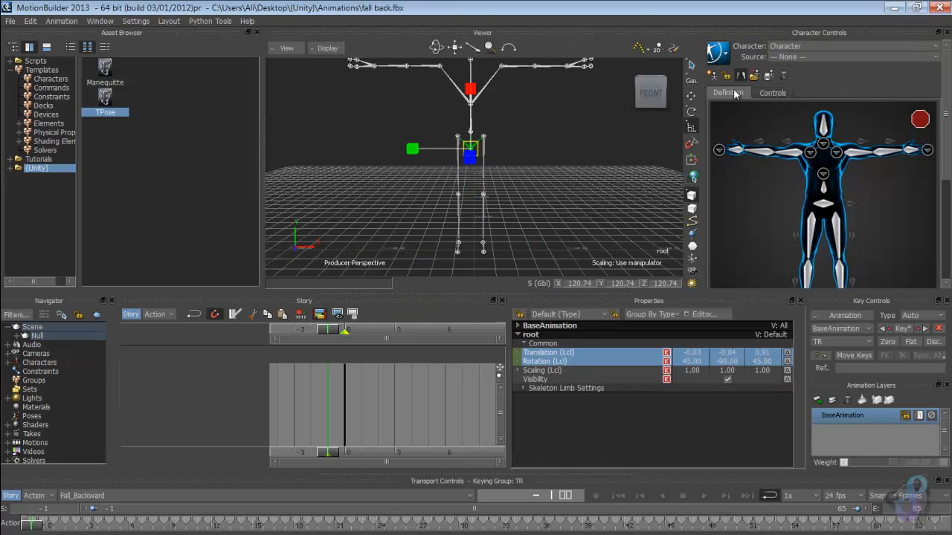
left_click(754, 75)
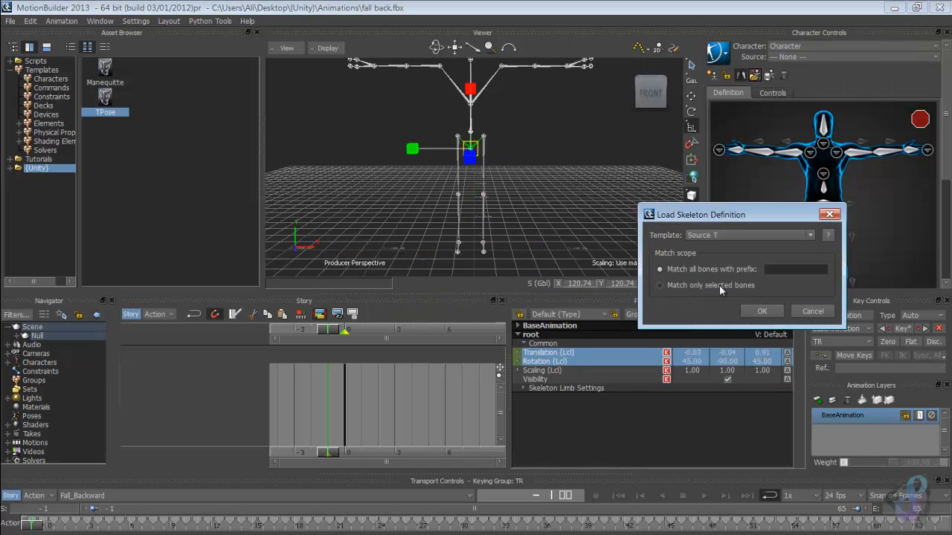
left_click(762, 311)
left_click(726, 75)
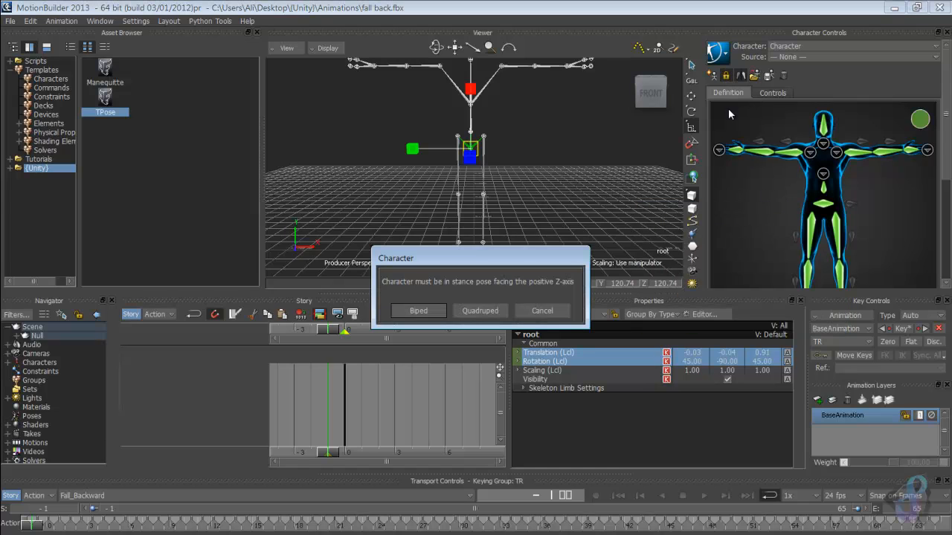
left_click(419, 311)
Step: Create an FK/IK control rig for the character
left_click(817, 52)
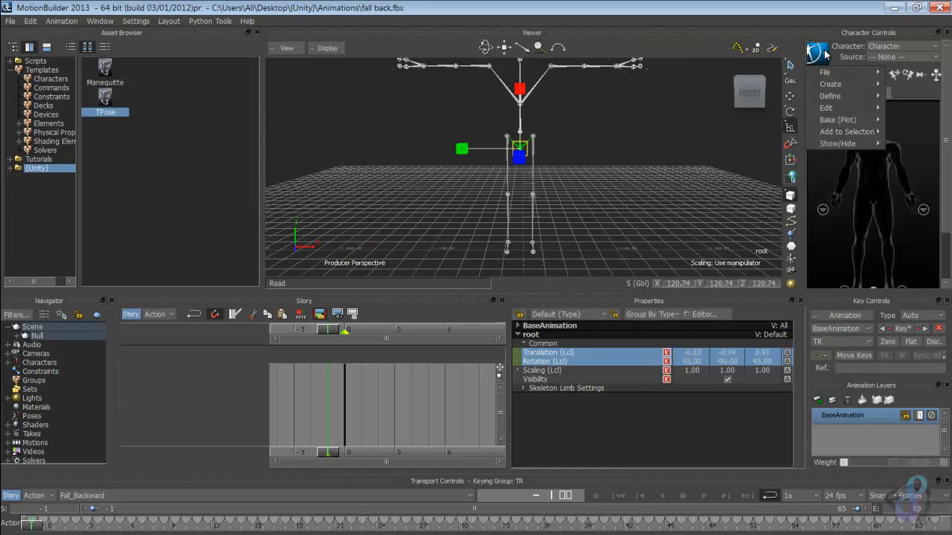
mouse_move(841, 108)
left_click(773, 134)
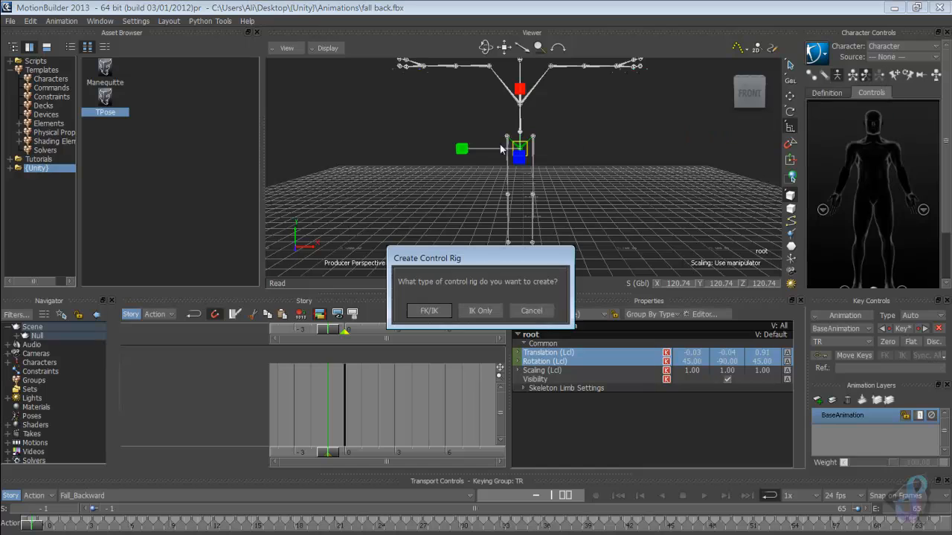
left_click(422, 310)
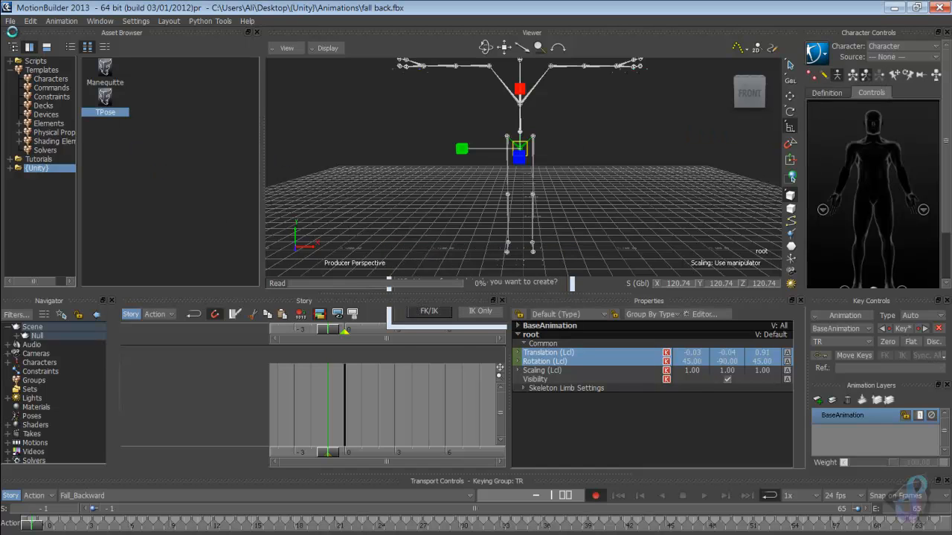
left_click(10, 21)
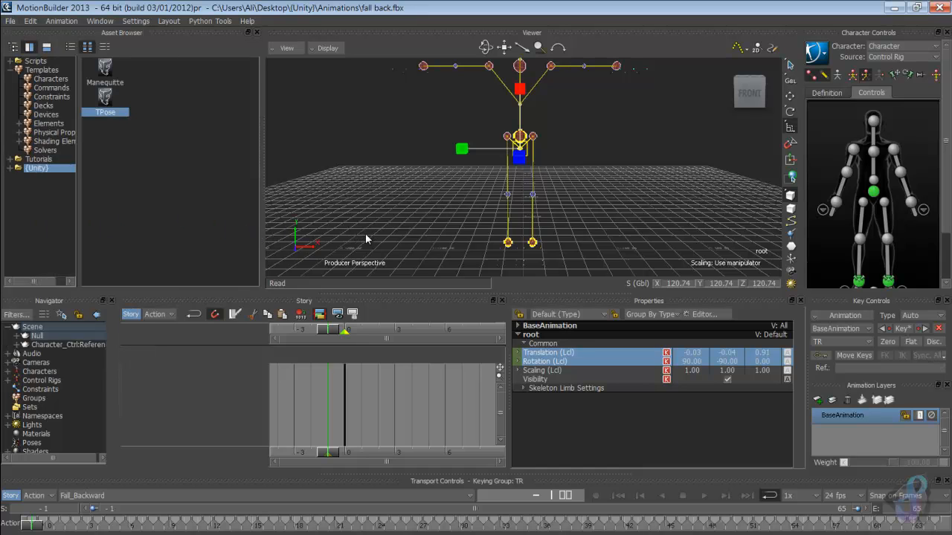
scroll(508, 182, "down", 4)
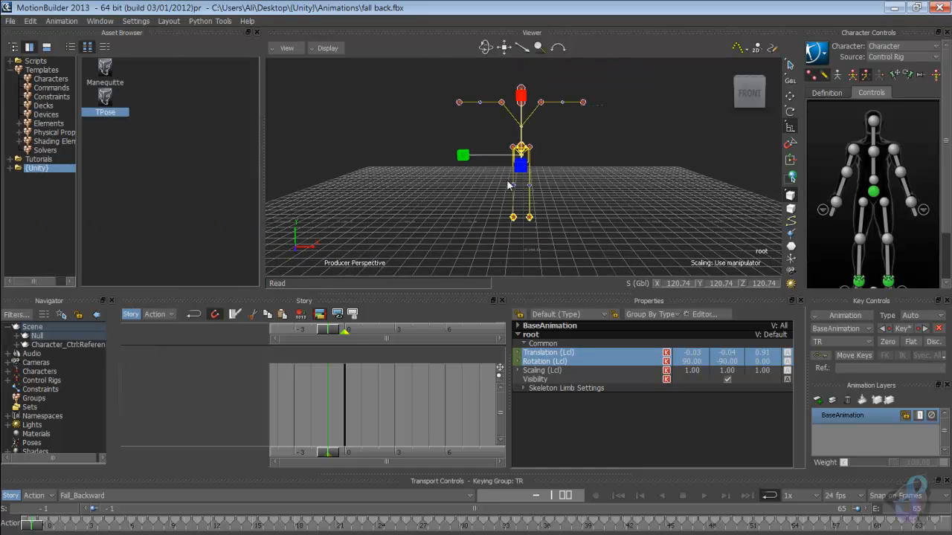
left_click_drag(603, 180, 585, 189, "ctrl+shift")
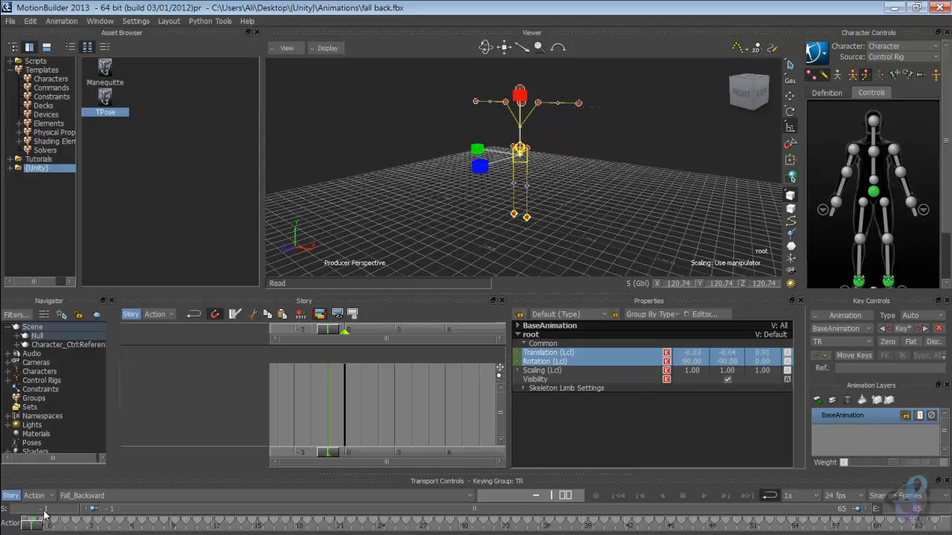
left_click_drag(38, 529, 1, 529)
left_click(473, 208)
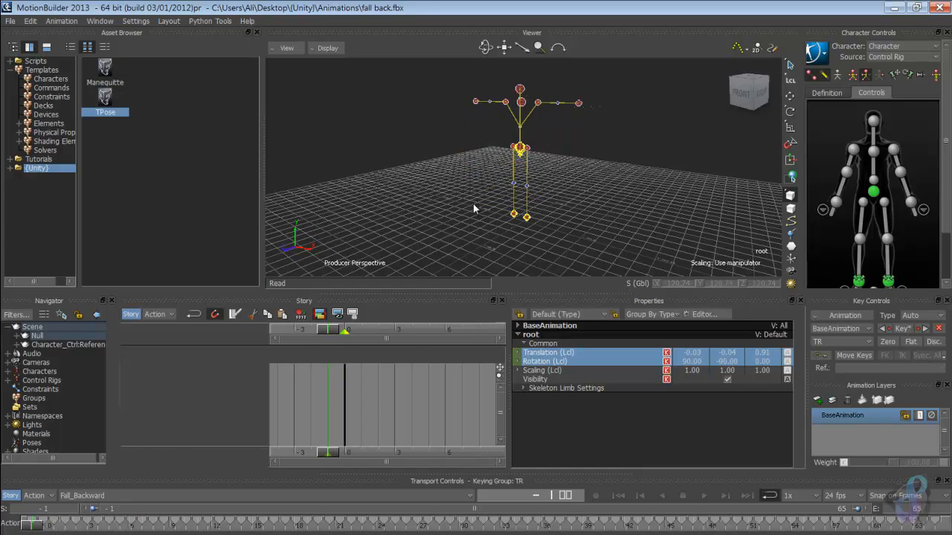
left_click_drag(411, 210, 468, 218, "ctrl+shift")
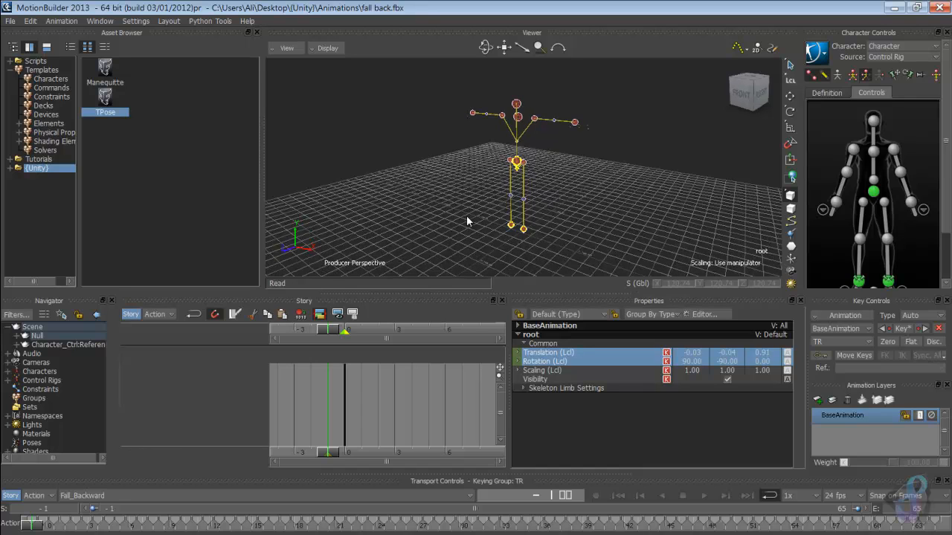
Step: Open fall fwd.fbx from the Animations folder, importing its Fall_Forward take
left_click(10, 22)
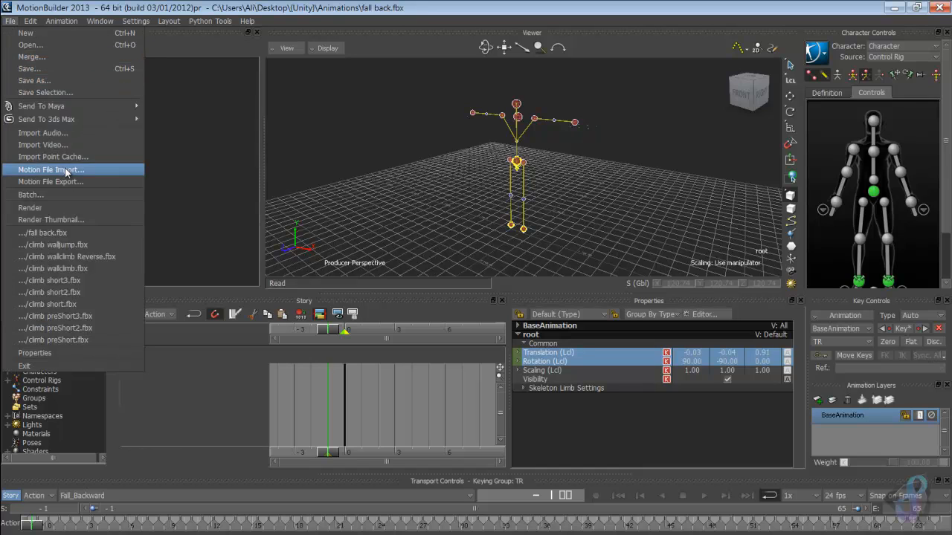
left_click(73, 44)
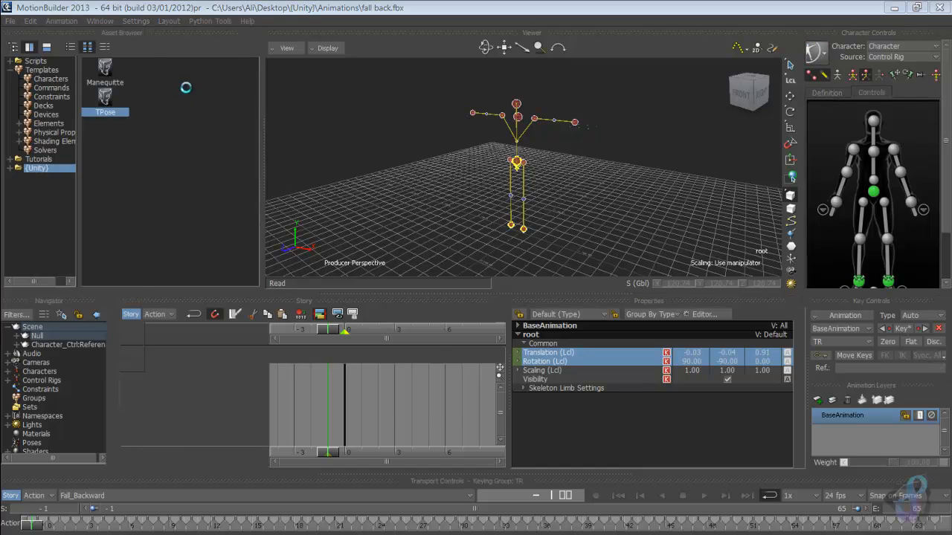
left_click_drag(777, 126, 782, 240)
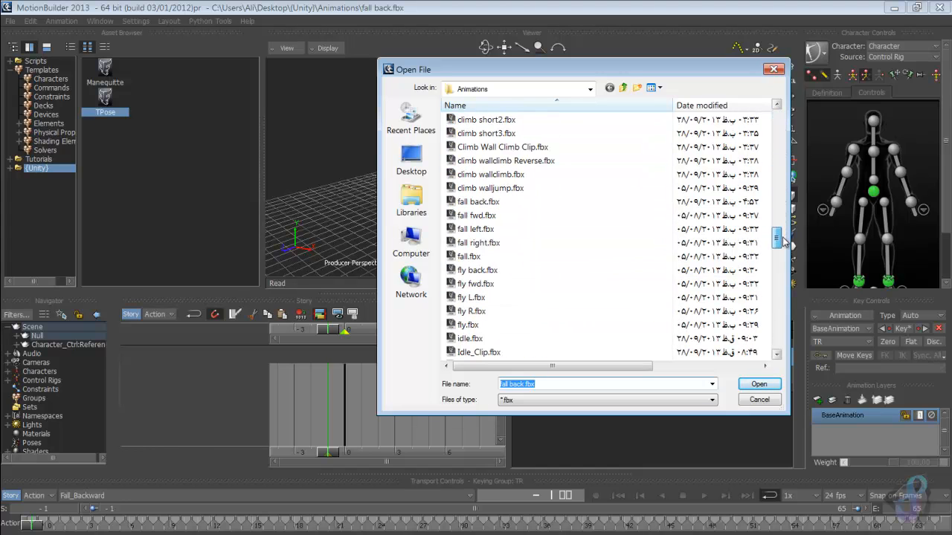
left_click(489, 216)
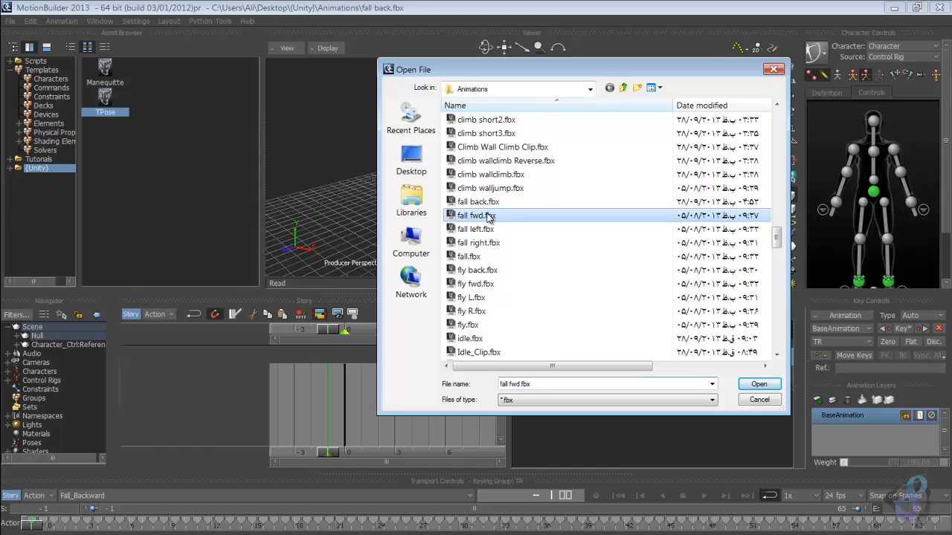
double_click(488, 217)
left_click(480, 312)
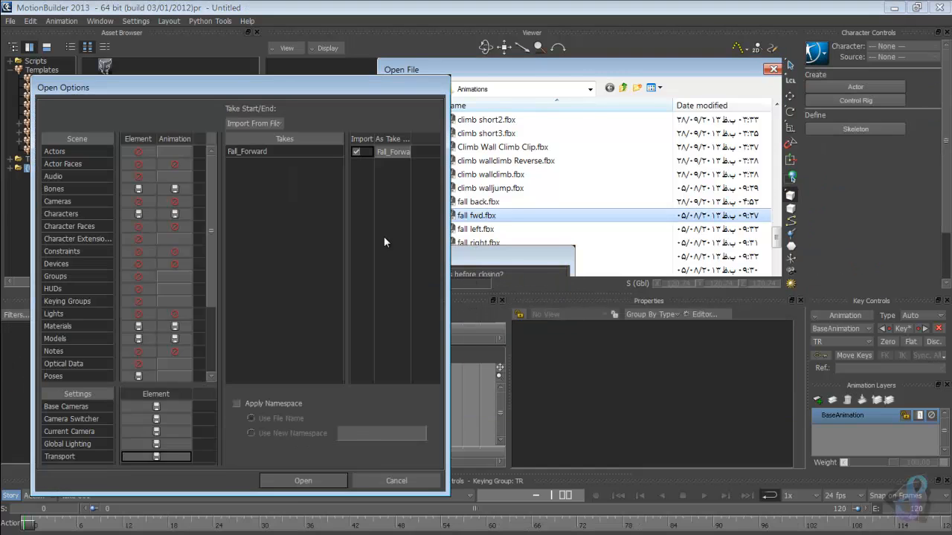
left_click(303, 481)
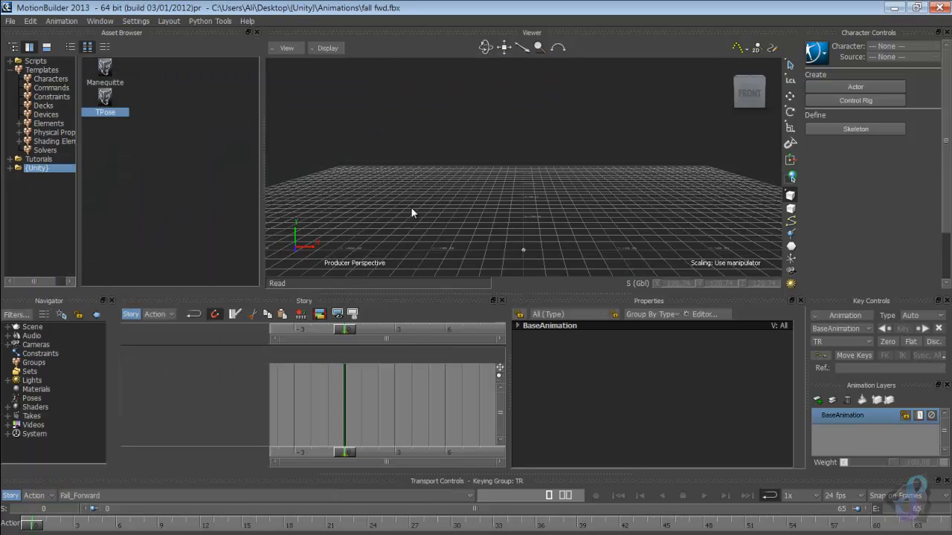
Step: Add a Null from the Elements templates to the scene and set its X, Y and Z translation to 0
left_click(49, 123)
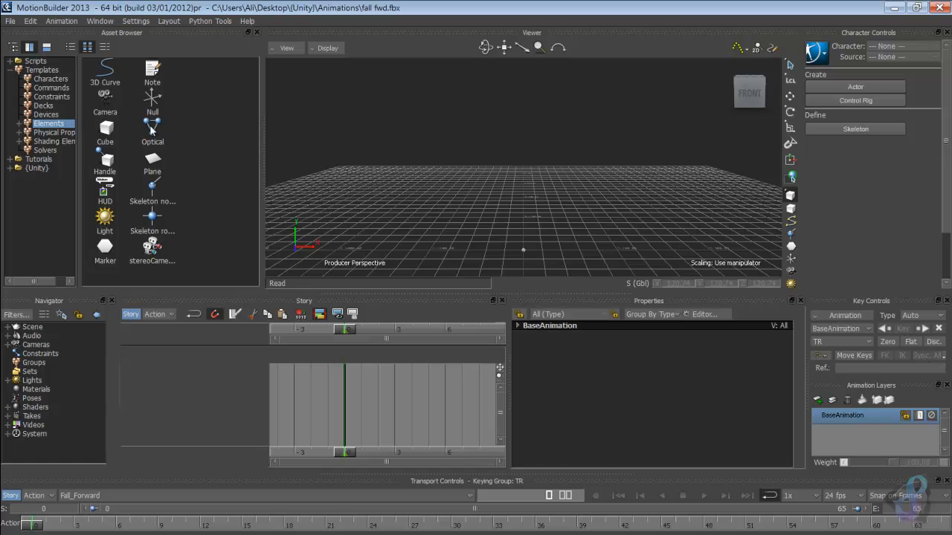
left_click_drag(152, 99, 385, 222)
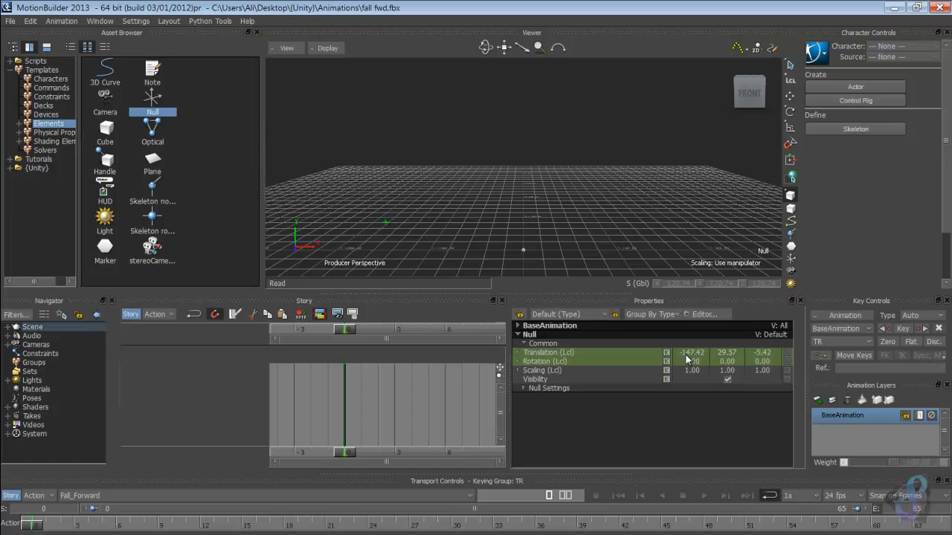
double_click(688, 353)
type("0")
key("Return")
double_click(725, 352)
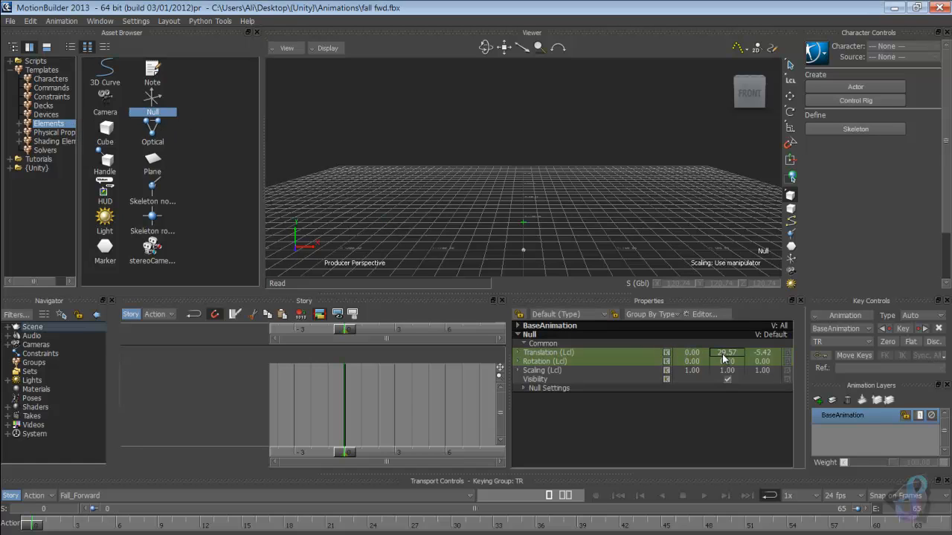
type("0")
key("Return")
type("00")
key("Return")
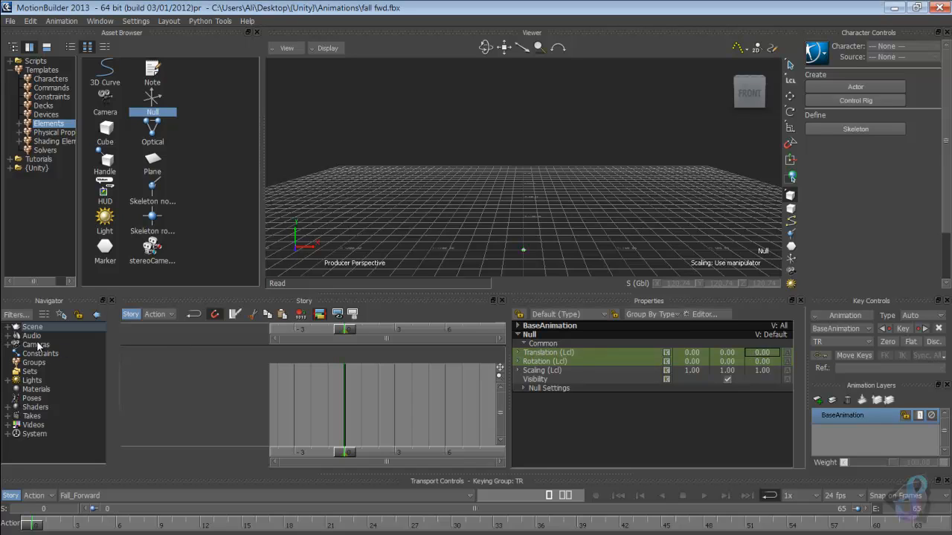
Step: Parent the root bone to the Null and delete the Armature from the scene
left_click(7, 328)
left_click(24, 336)
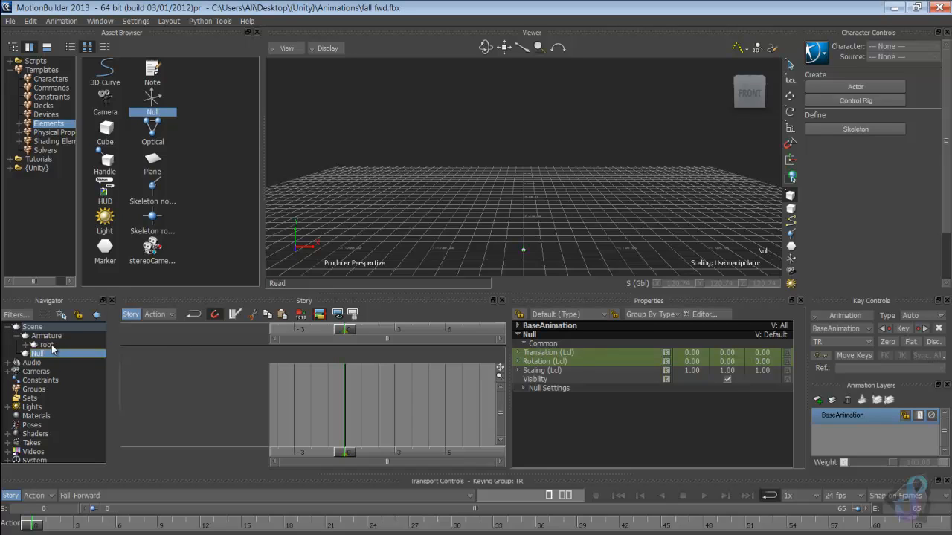
left_click_drag(51, 346, 49, 355)
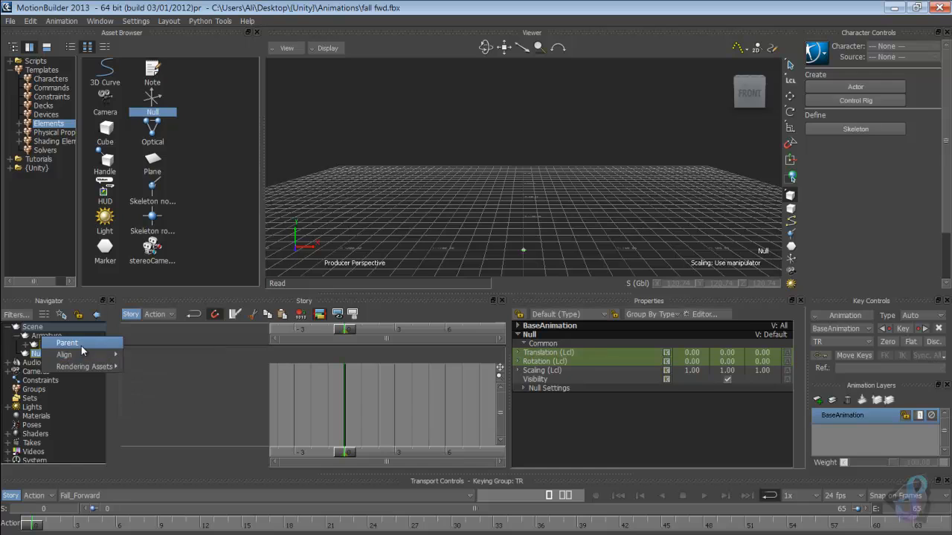
left_click(81, 346)
left_click(56, 336)
right_click(57, 337)
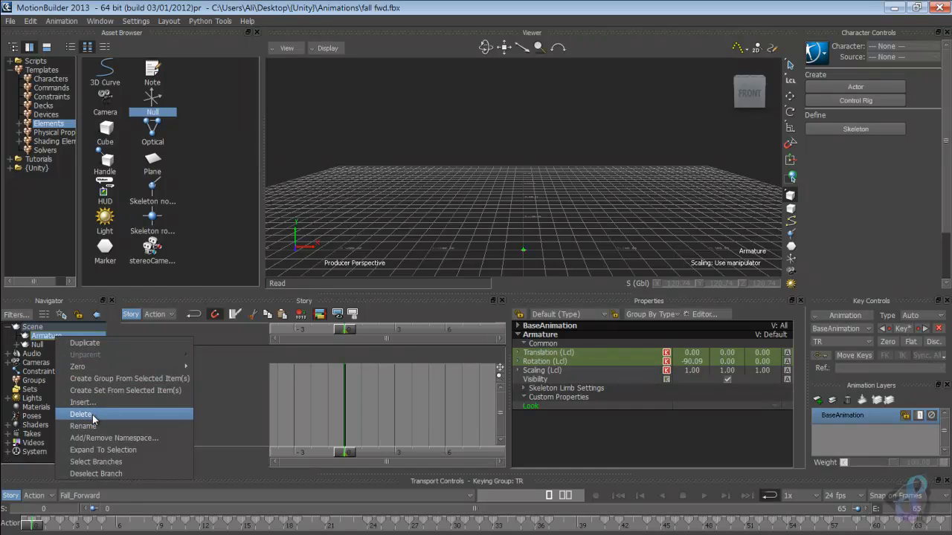
left_click(92, 414)
Step: Set the Null's X rotation to -90 and turn off its visibility
left_click(37, 336)
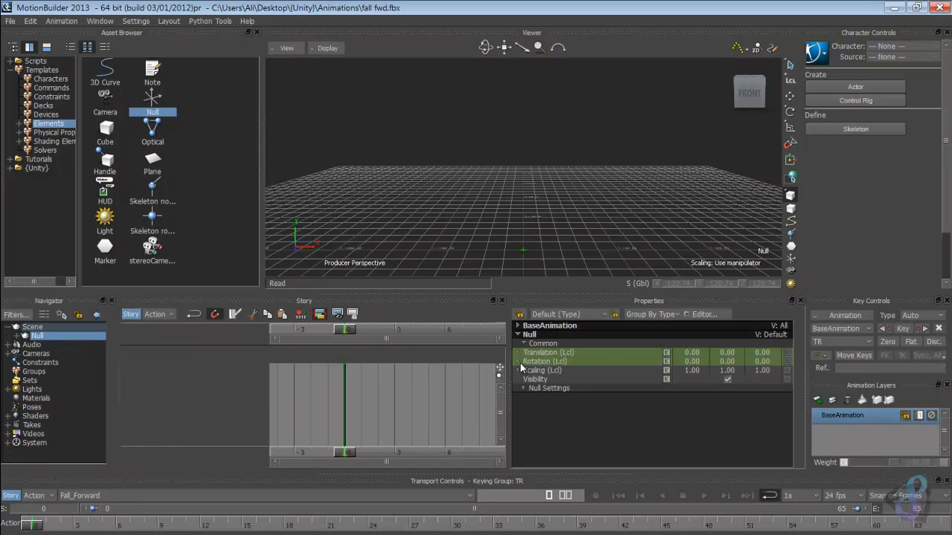
double_click(691, 364)
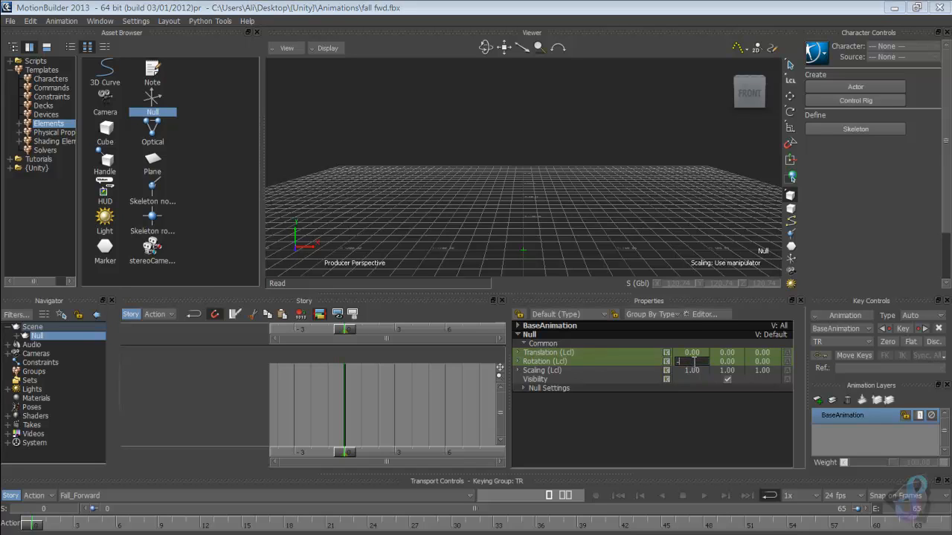
type("-90")
key("Return")
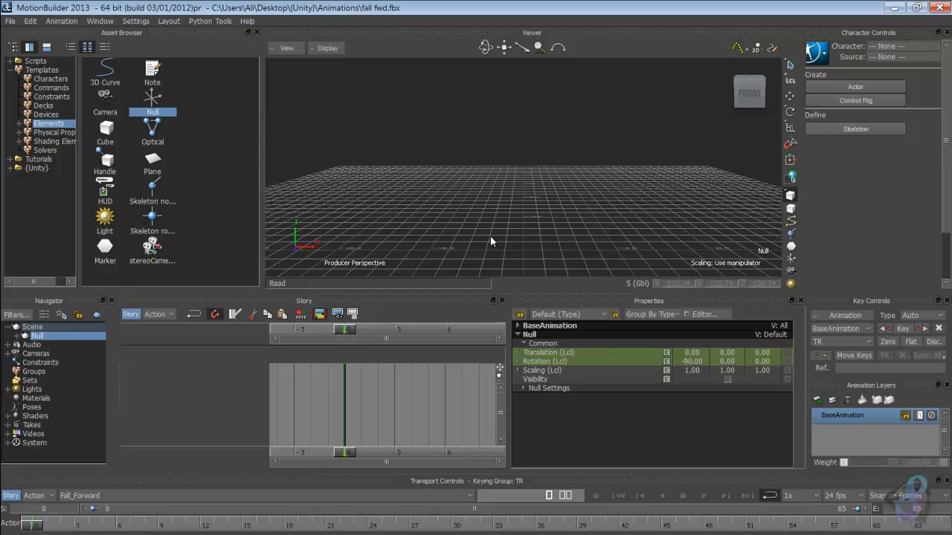
Step: Scale the Null uniformly on all three axes to about 110.69
key("s")
left_click_drag(523, 250, 710, 229)
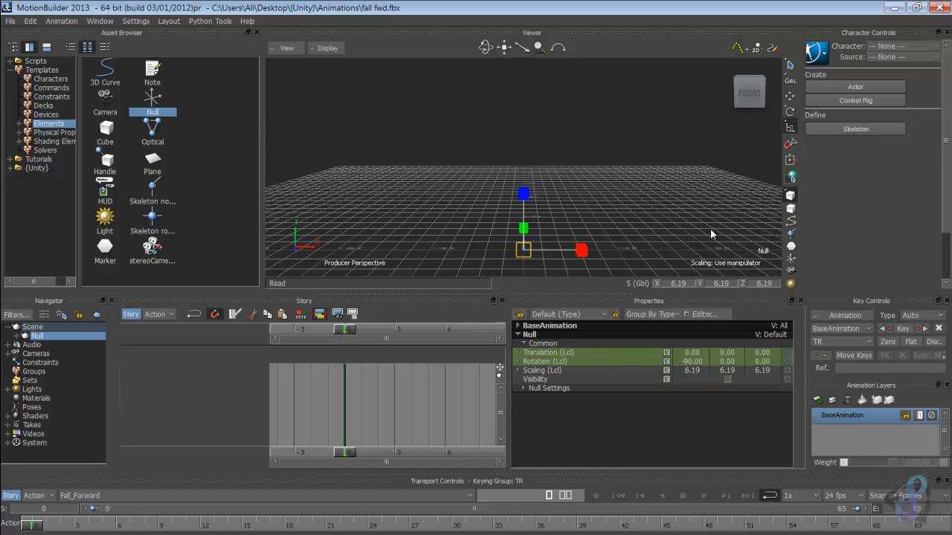
left_click_drag(536, 250, 599, 240)
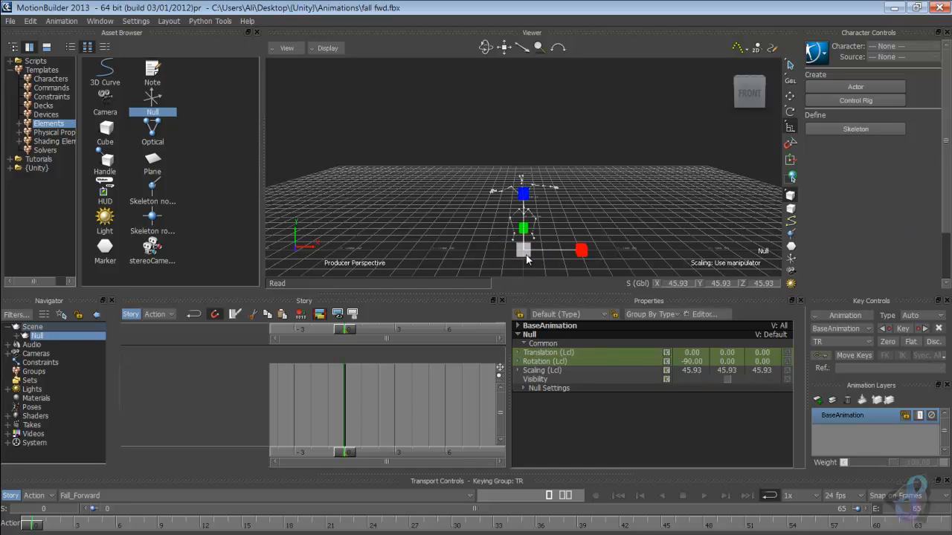
left_click_drag(525, 255, 610, 244)
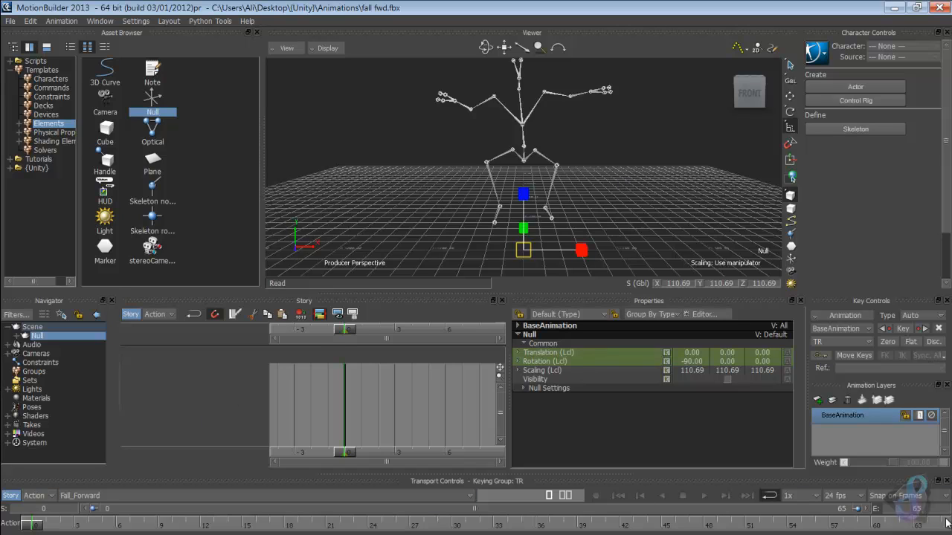
Step: Insert a generic animation track in the Story and assign the root bone as its track content
right_click(172, 375)
mouse_move(252, 171)
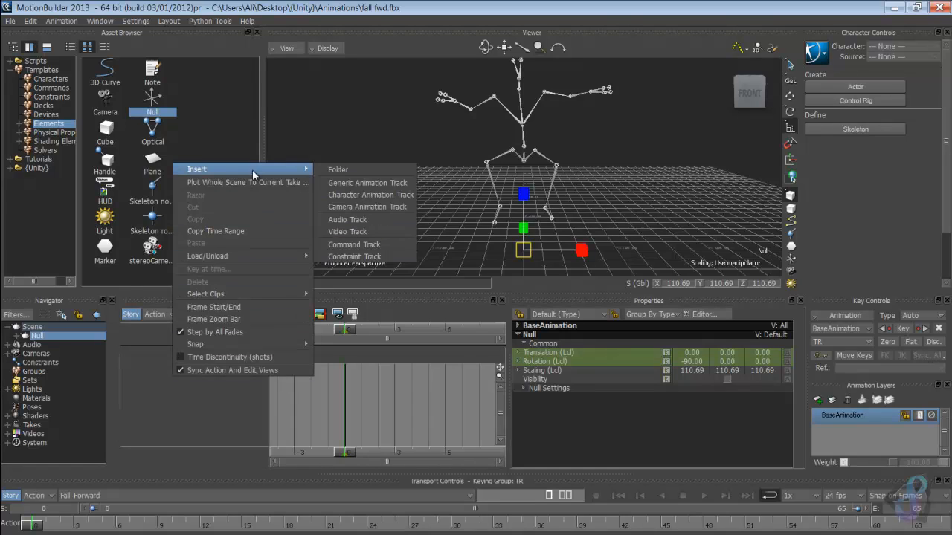
left_click(360, 184)
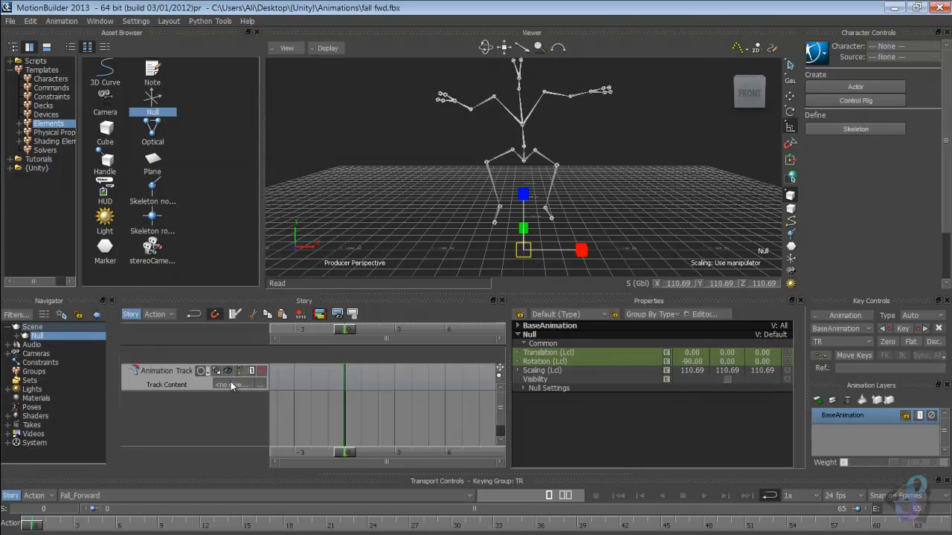
left_click(261, 384)
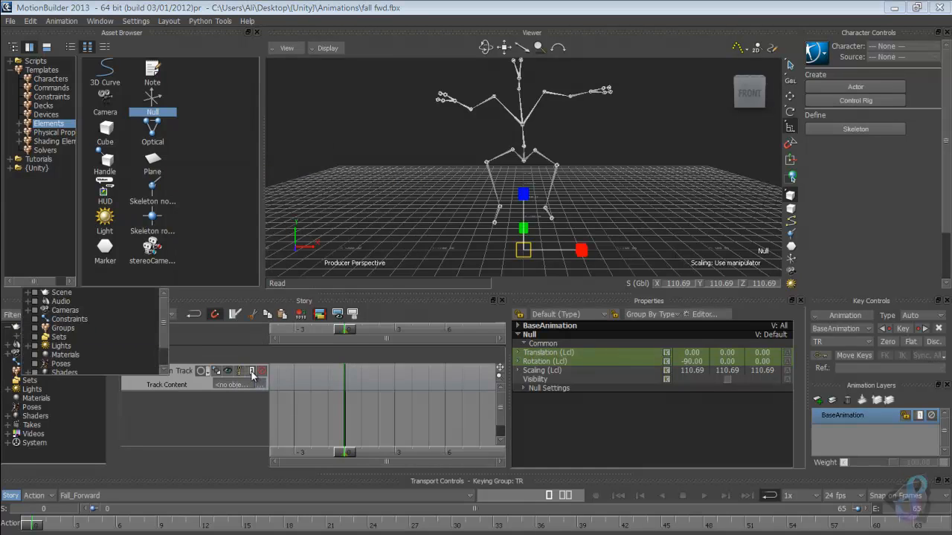
left_click(35, 301)
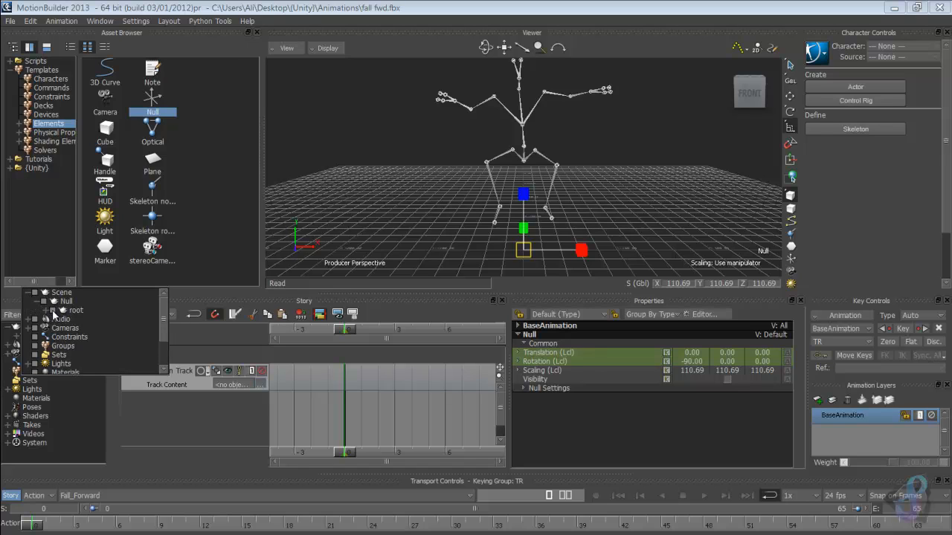
left_click(52, 311)
left_click(170, 411)
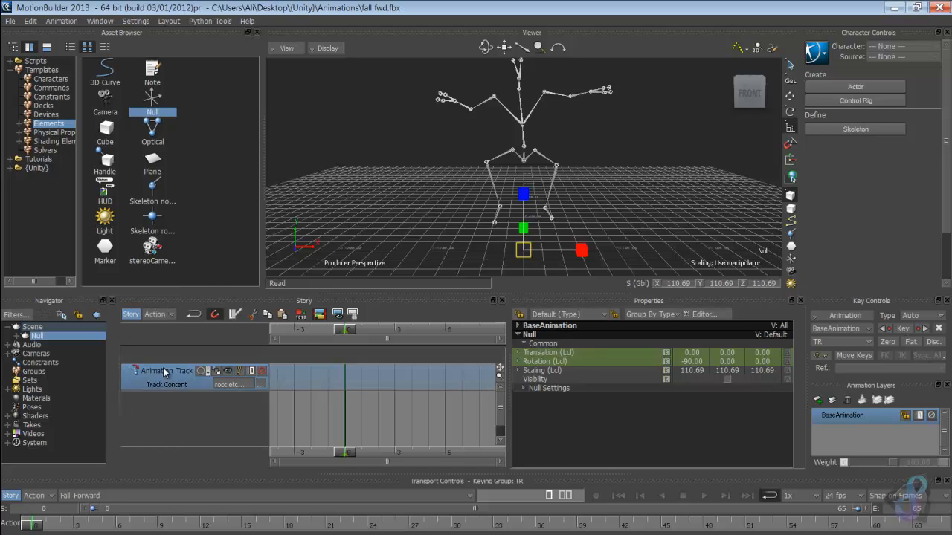
Step: Process the animation track to a new clip without saving the clip to a file
right_click(163, 366)
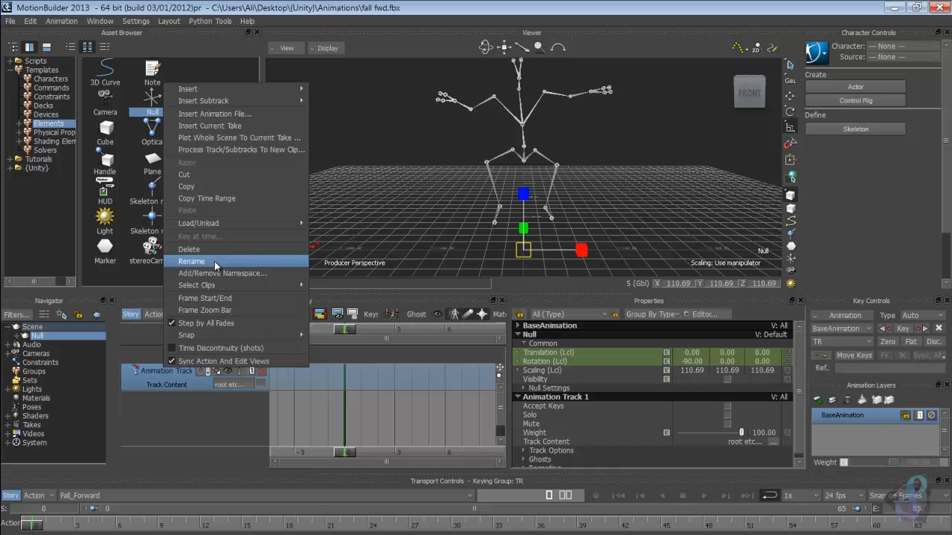
left_click(239, 149)
left_click(487, 396)
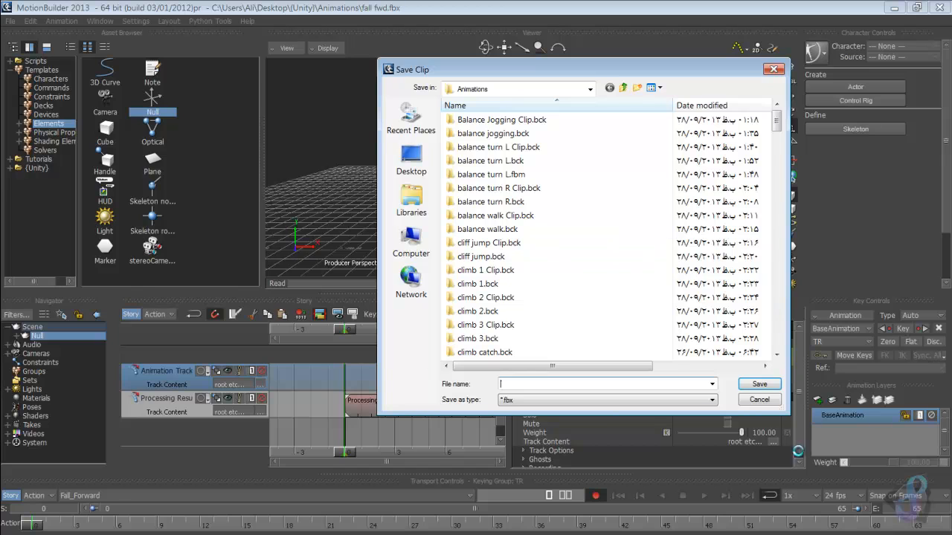
left_click(759, 400)
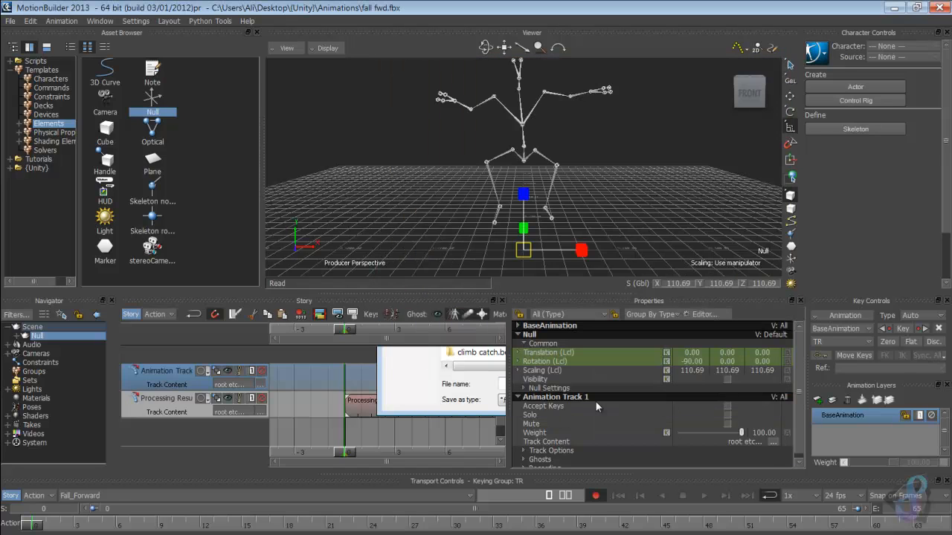
Step: Set the take's start frame to -1 and move the playhead to frame -1
double_click(54, 508)
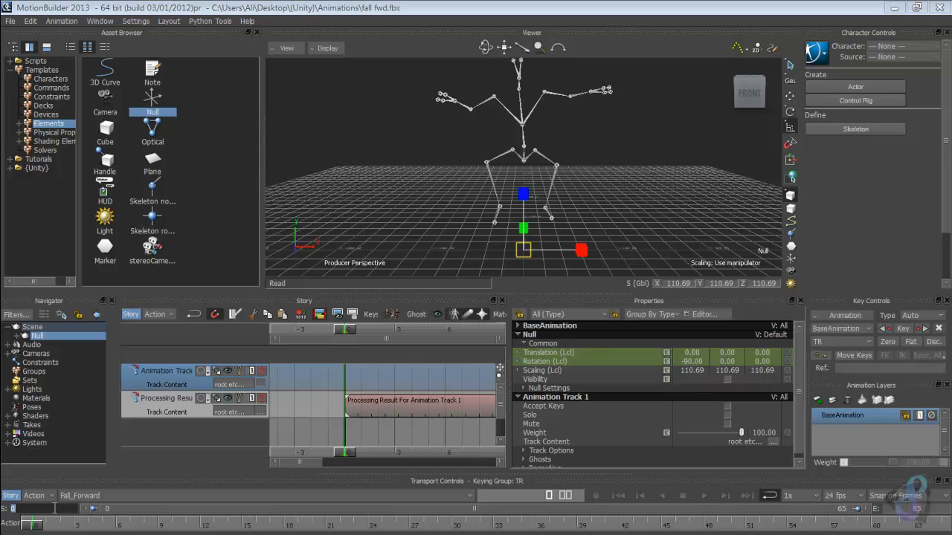
type("-1")
key("Return")
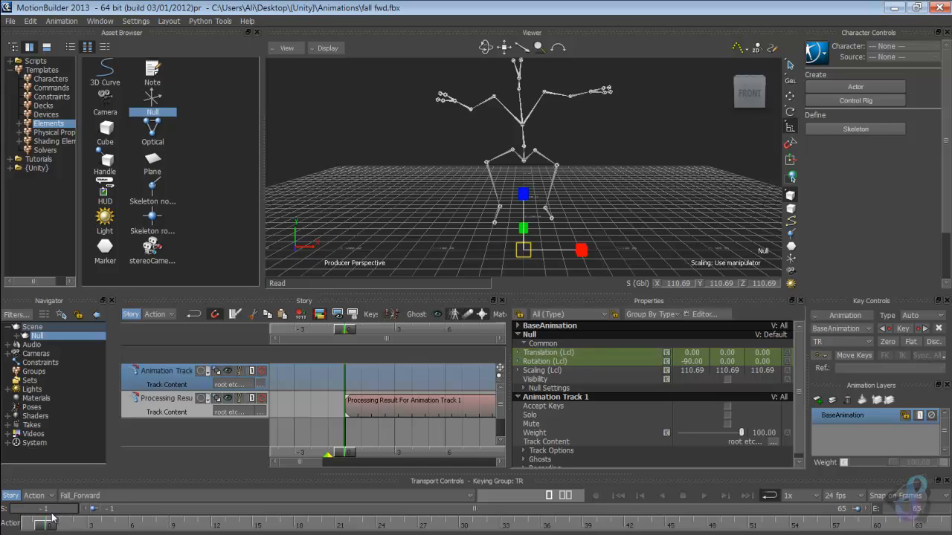
left_click(30, 525)
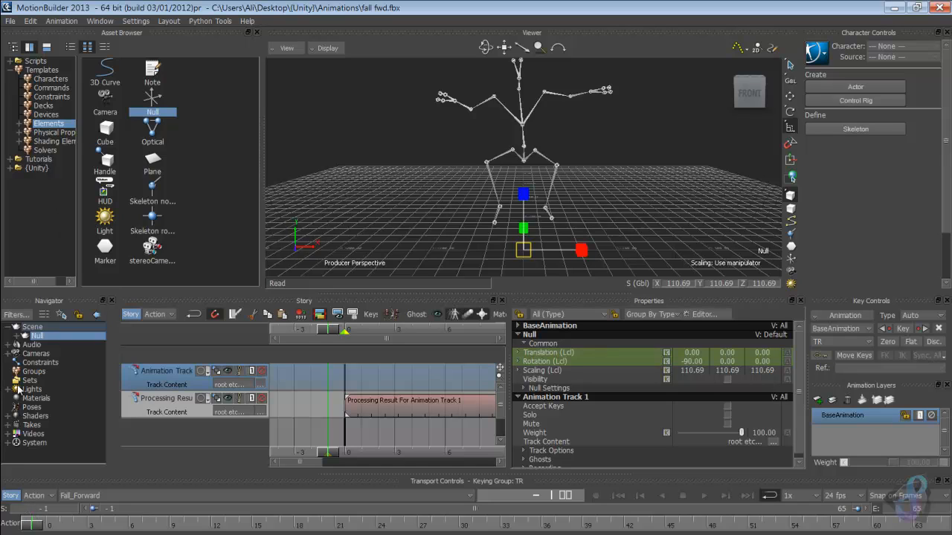
Step: Place the TPose clip from the {Unity} asset folder on the processed track at frame -1, ahead of the processed animation clip
left_click(39, 168)
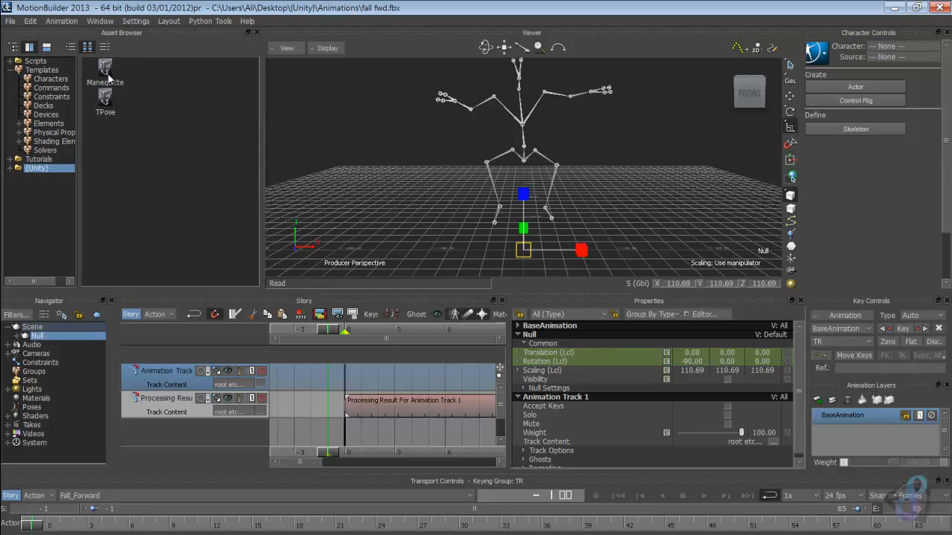
left_click(106, 104)
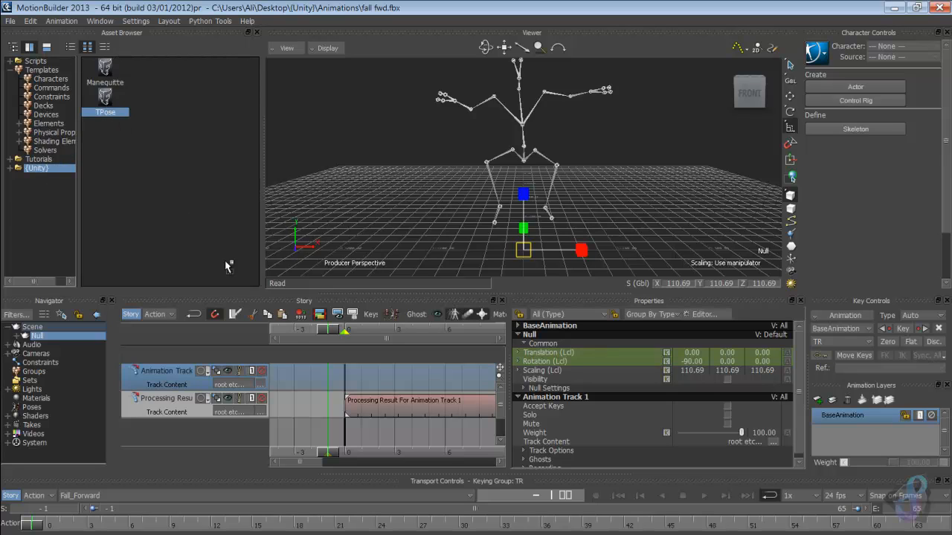
left_click_drag(320, 405, 338, 409)
left_click(329, 403)
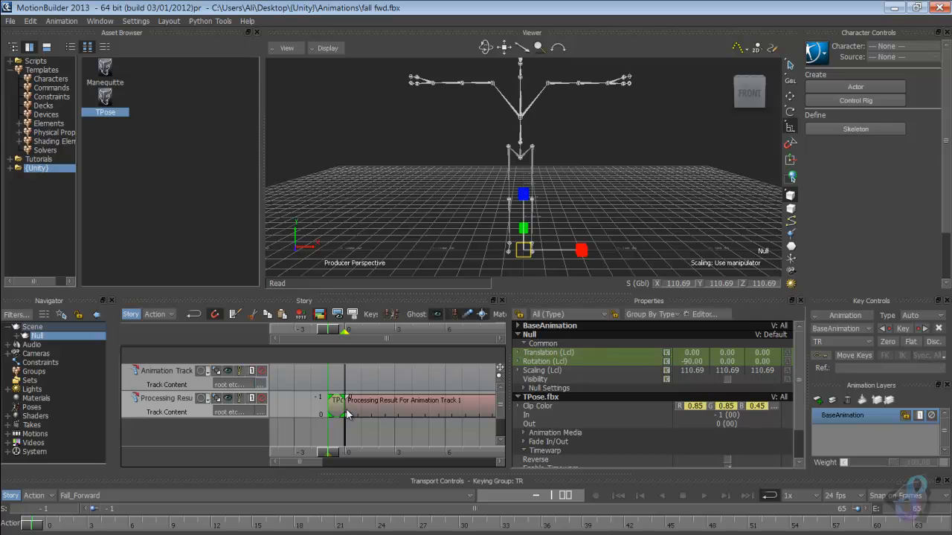
Step: Shift the TPose clip to frame 0 and the processed clip to frame 1, and return them to frames -1 and 0
mouse_move(348, 413)
left_mouse_down()
mouse_move(339, 402)
mouse_move(361, 414)
left_mouse_up()
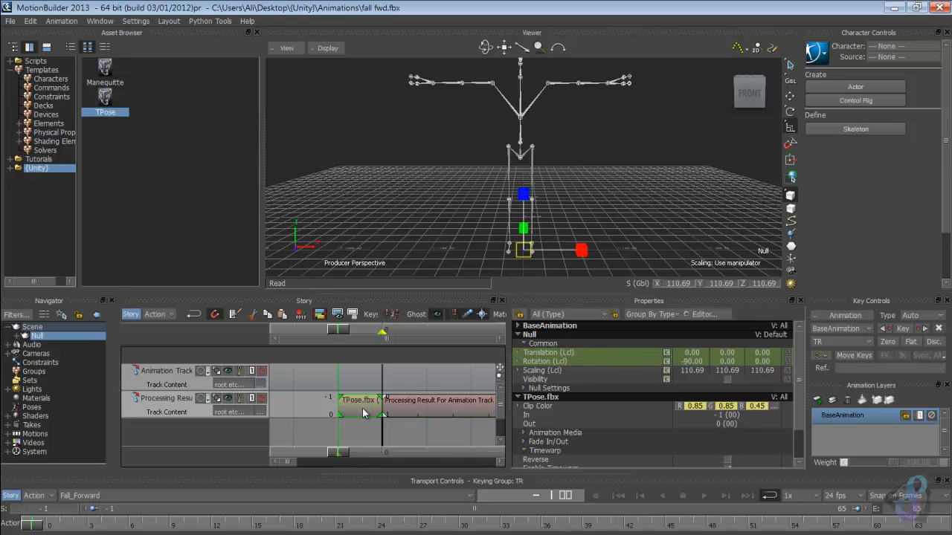
left_click_drag(375, 414, 380, 417)
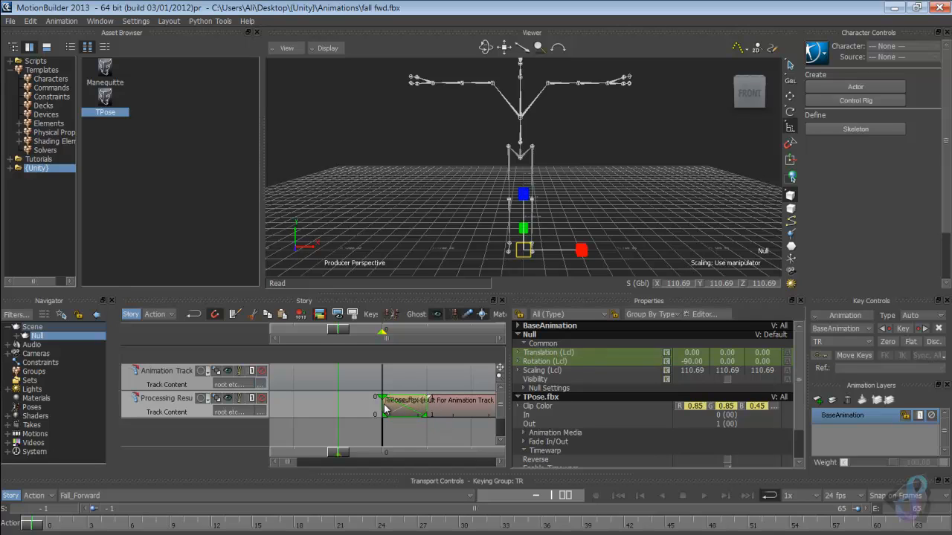
left_click_drag(402, 413, 461, 418)
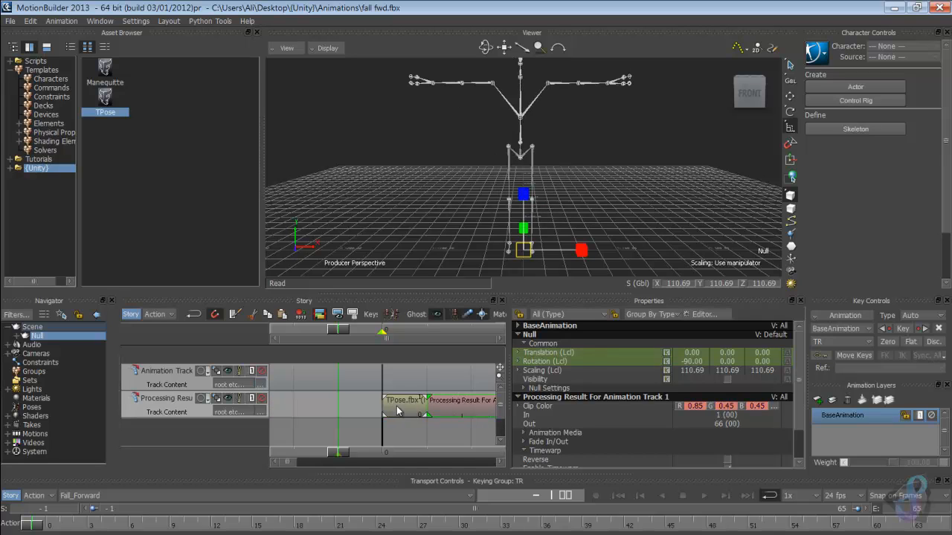
left_click_drag(392, 407, 362, 408)
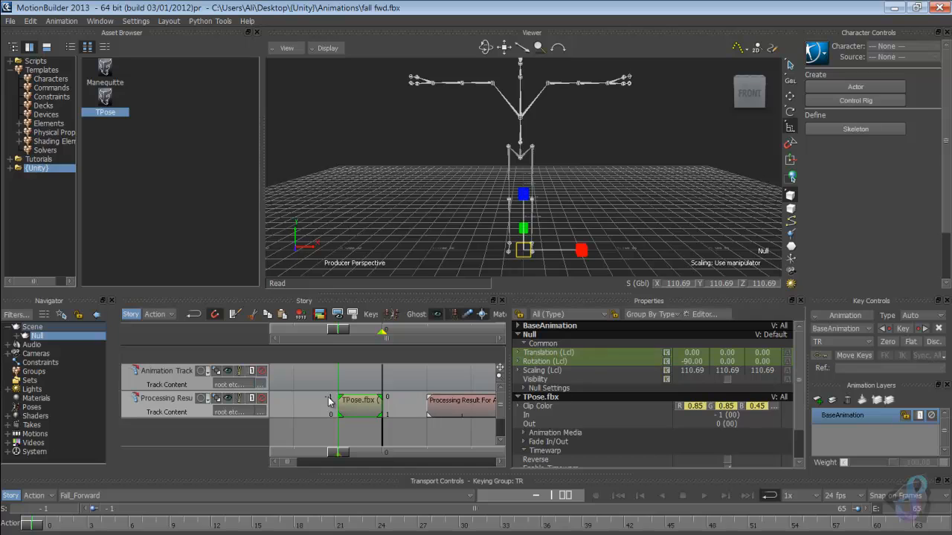
left_click_drag(481, 407, 405, 414)
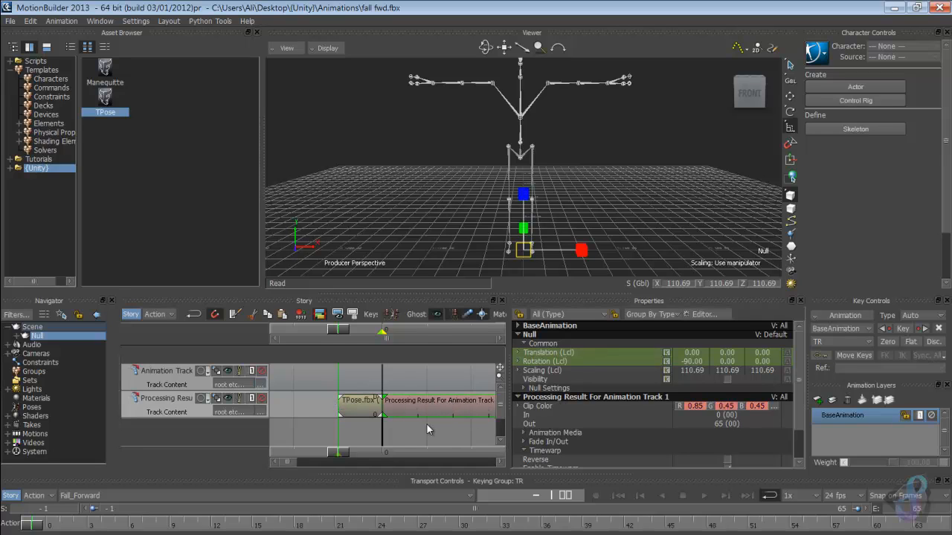
Step: Select both clips and plot the whole scene to the current take at 30 FPS with the Unroll rotation filter
left_click(361, 418, "shift")
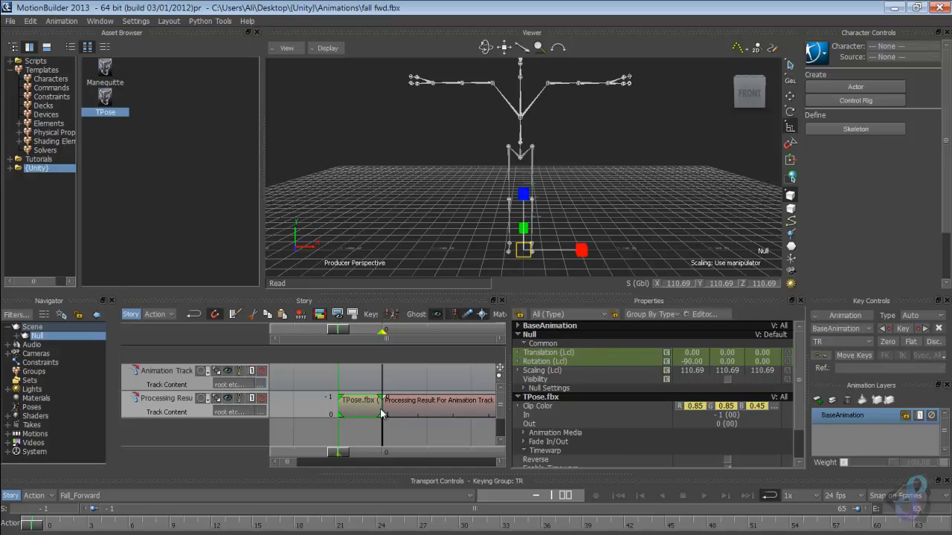
right_click(420, 406)
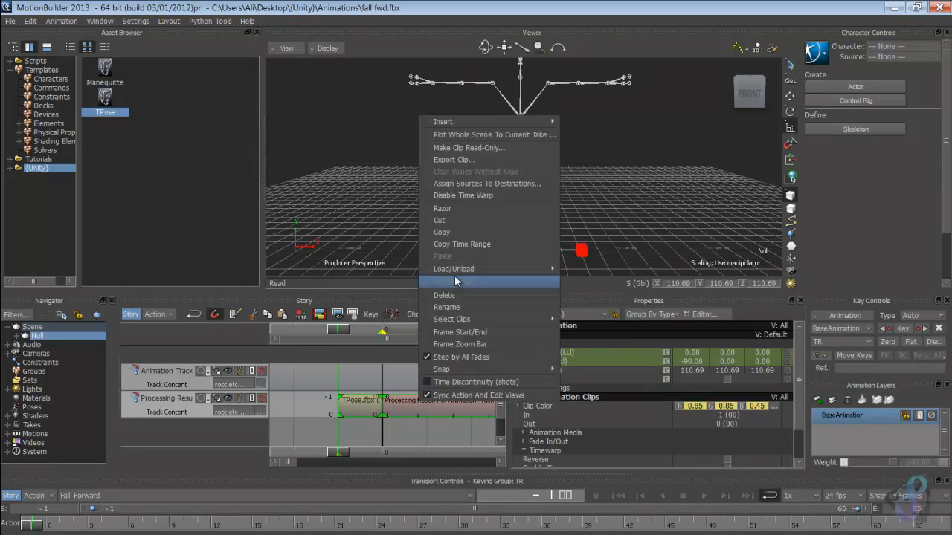
left_click(470, 136)
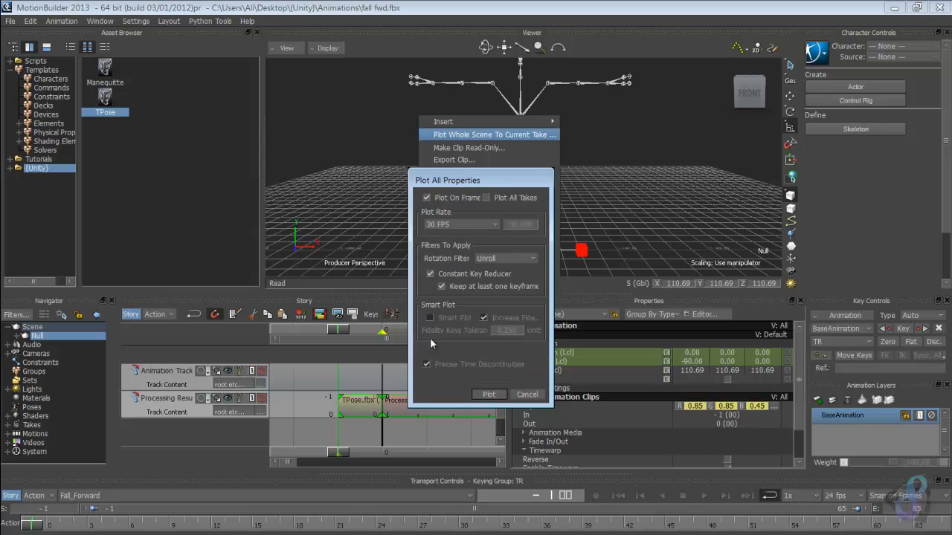
left_click(488, 394)
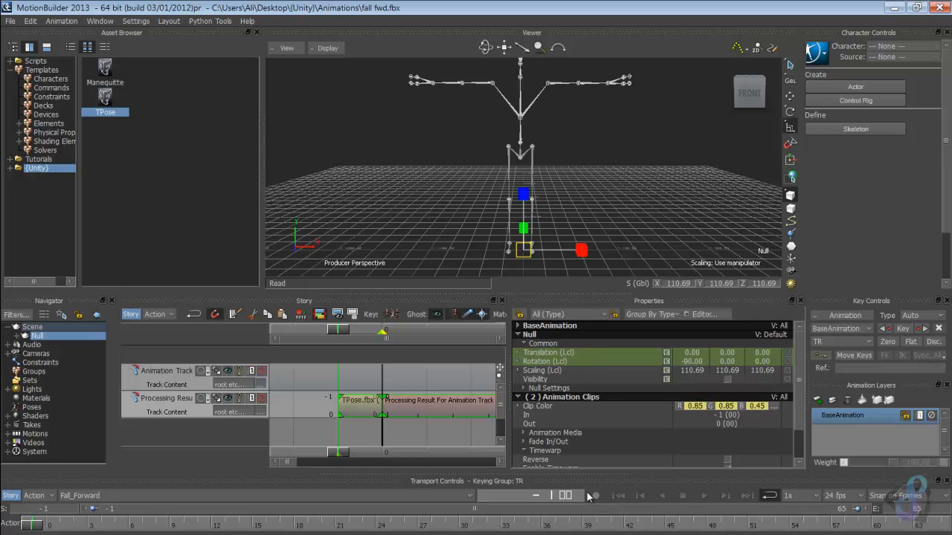
Step: Delete the processed track and the original animation track from the Story
left_click(186, 413)
key("Delete")
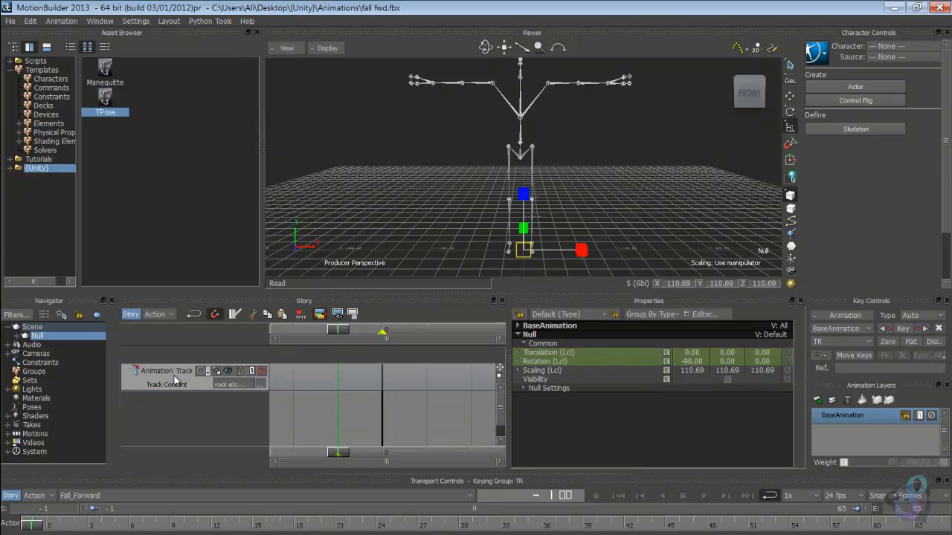
left_click(175, 375)
key("Delete")
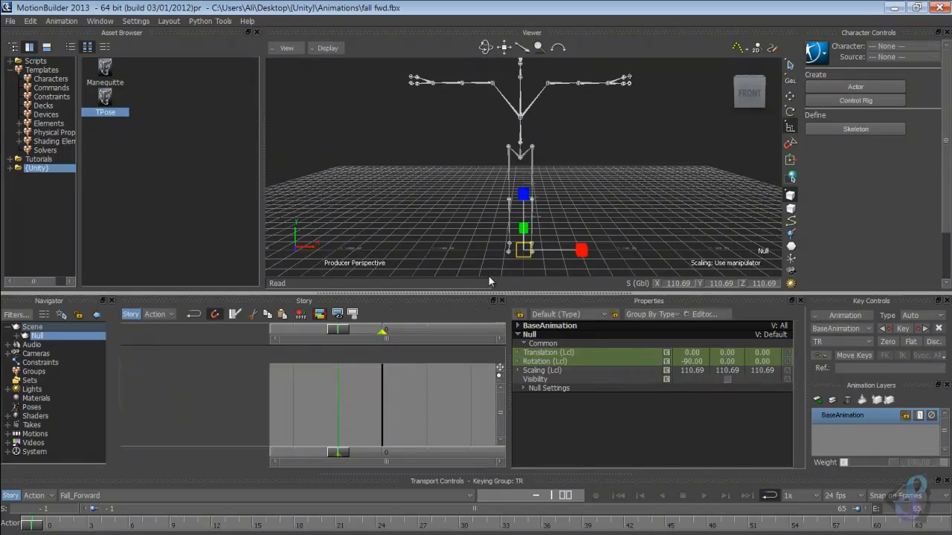
Step: Create a new character definition for the skeleton and select the root bone
left_click(836, 104)
left_click(435, 311)
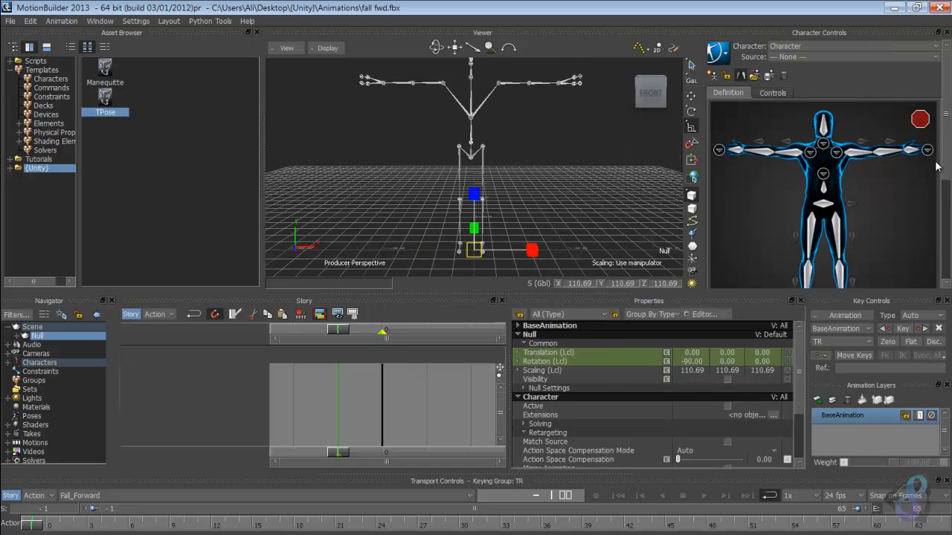
mouse_move(946, 155)
left_mouse_down()
mouse_move(946, 181)
mouse_move(946, 153)
left_mouse_up()
left_click(469, 160)
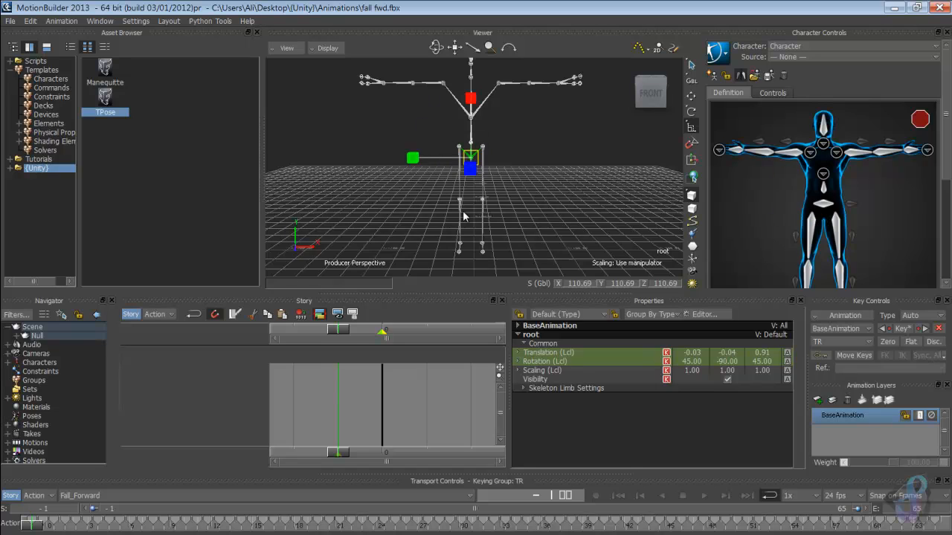
Step: Load the Source T skeleton definition for all bones and characterize the skeleton as a biped
left_click(753, 76)
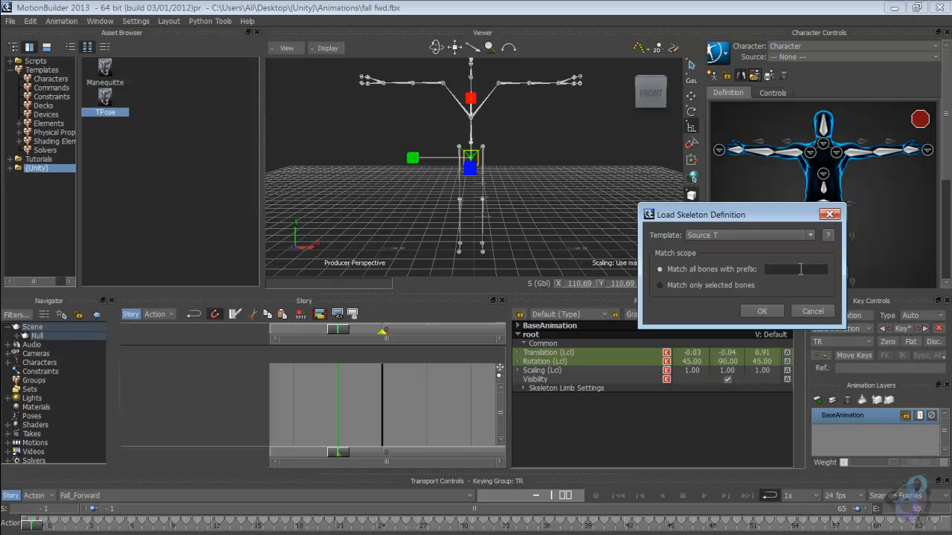
left_click(759, 310)
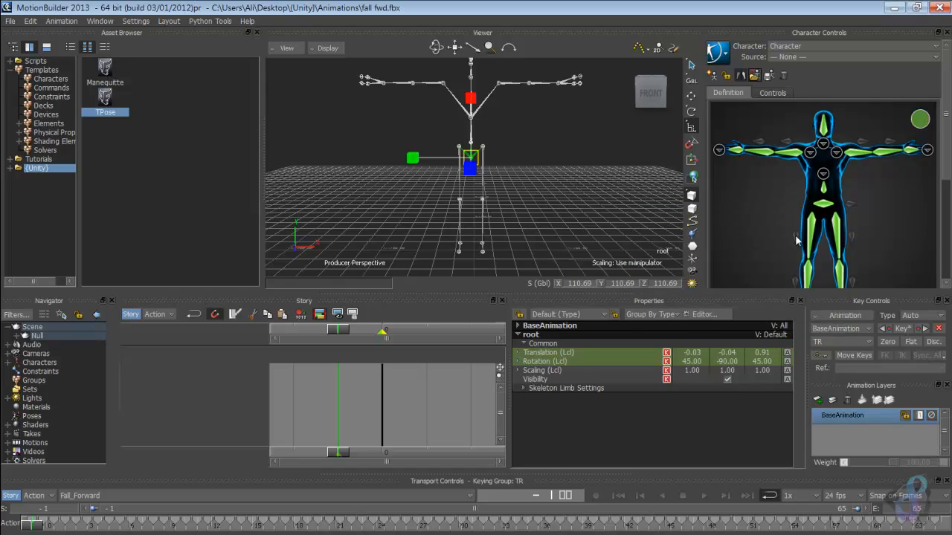
left_click(727, 77)
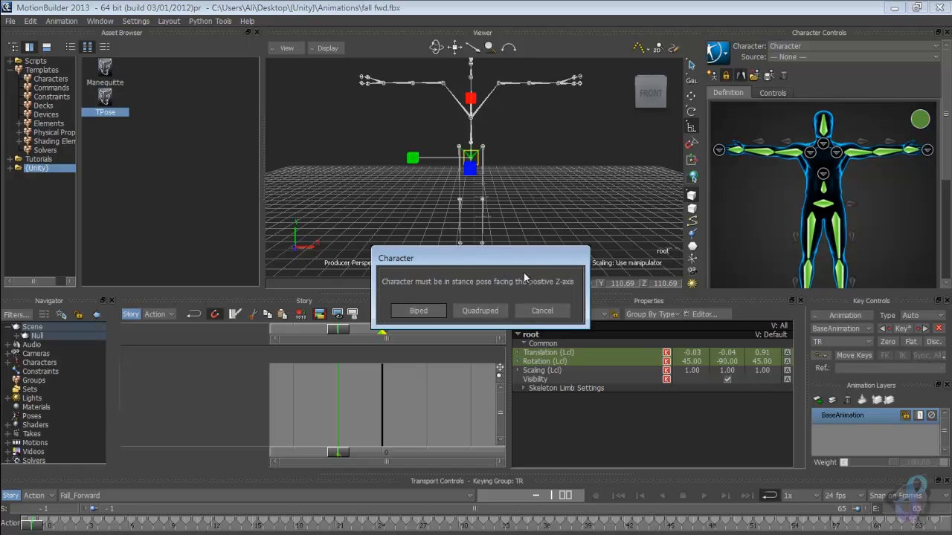
left_click(419, 310)
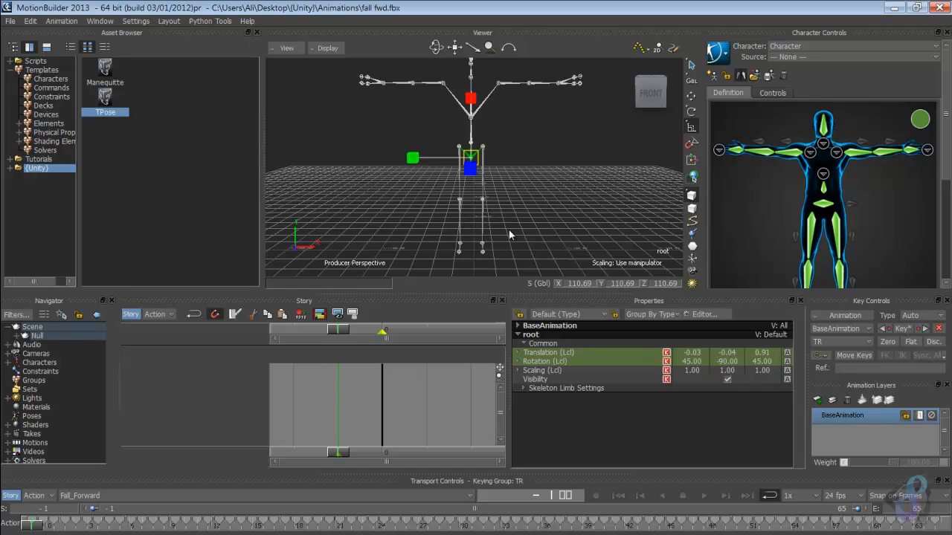
Step: Save the skeleton definition as template Source T with an empty prefix, overwriting the existing template
left_click(769, 79)
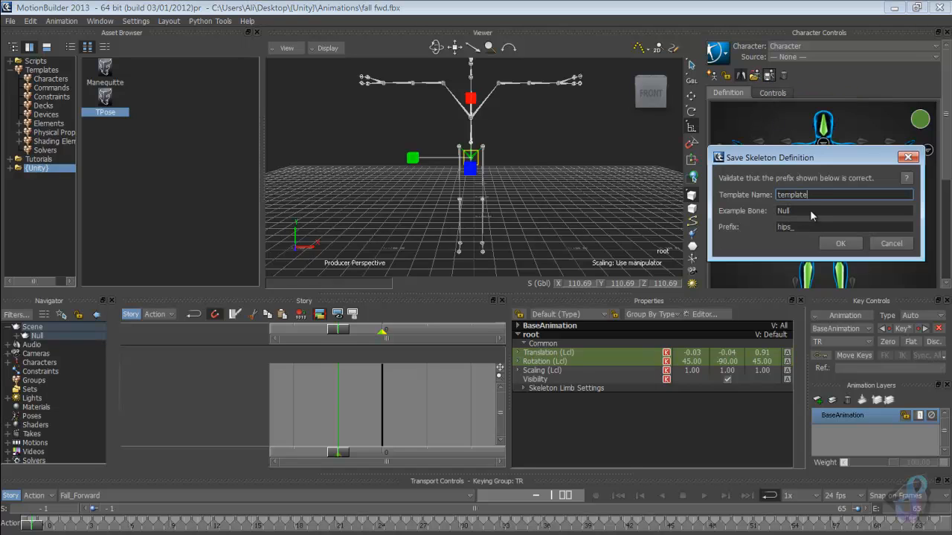
left_click_drag(808, 195, 783, 193)
type("Source T")
left_click(809, 227)
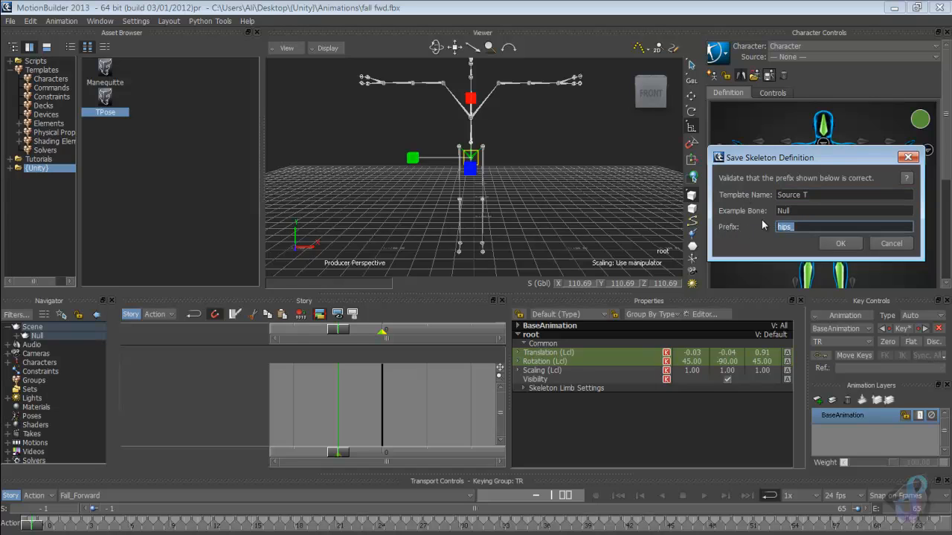
key("BackSpace")
left_click(836, 244)
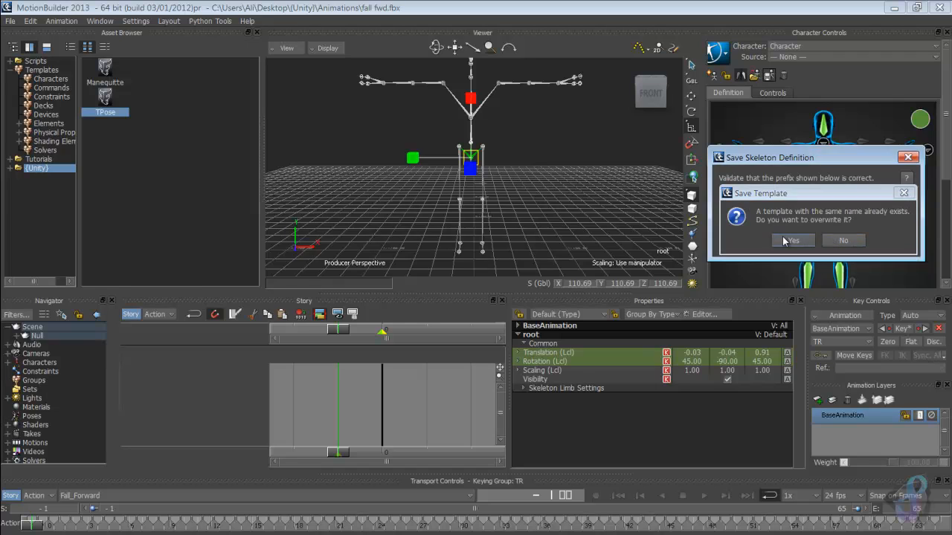
left_click(791, 241)
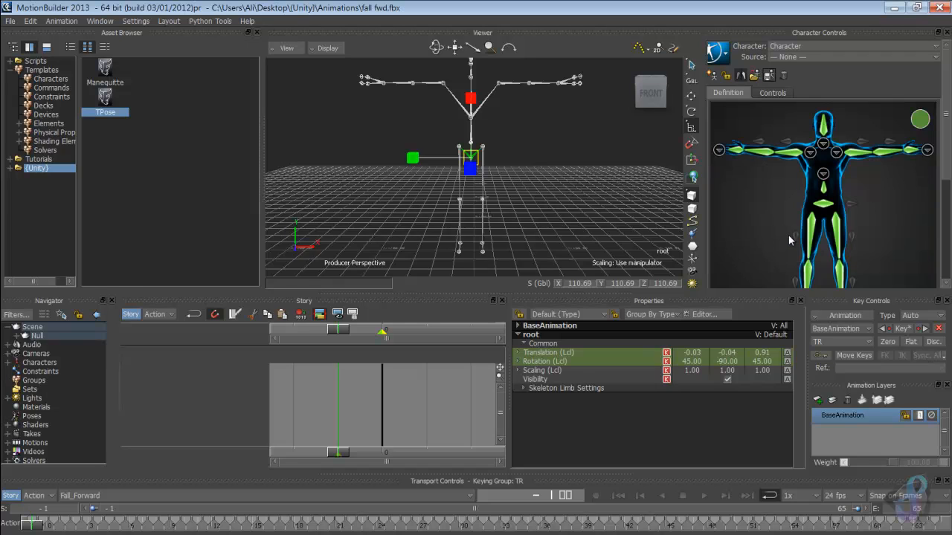
Step: Characterize the skeleton as a biped and create an FK/IK control rig for it
left_click(727, 75)
left_click(418, 311)
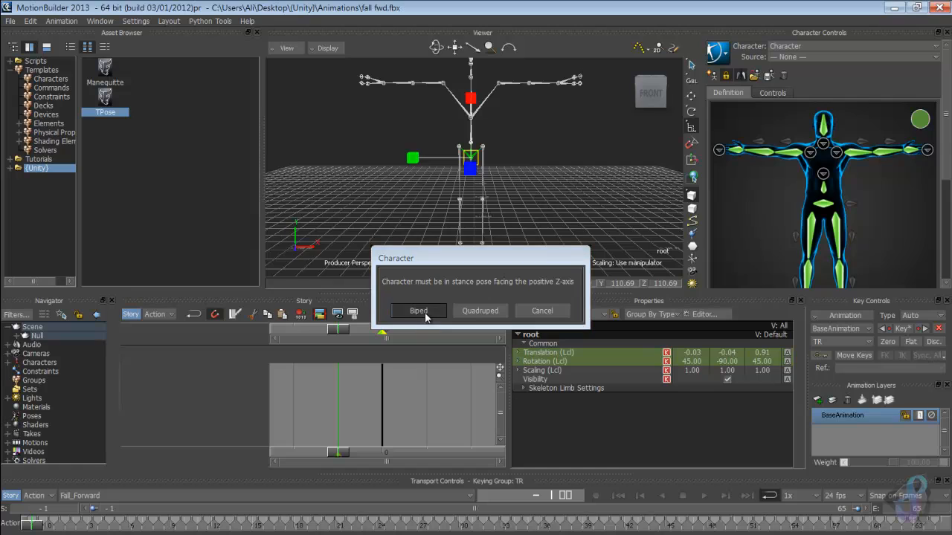
left_click(817, 57)
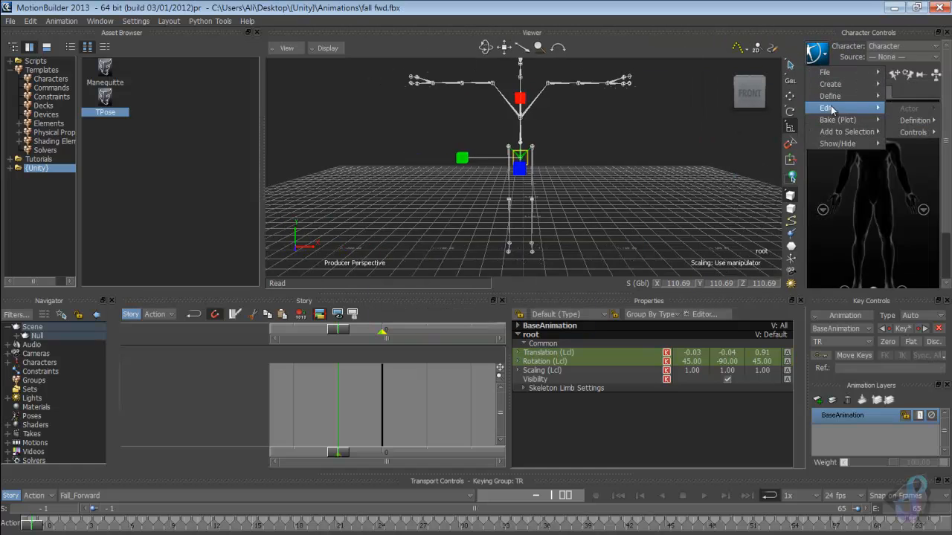
mouse_move(838, 120)
left_click(753, 134)
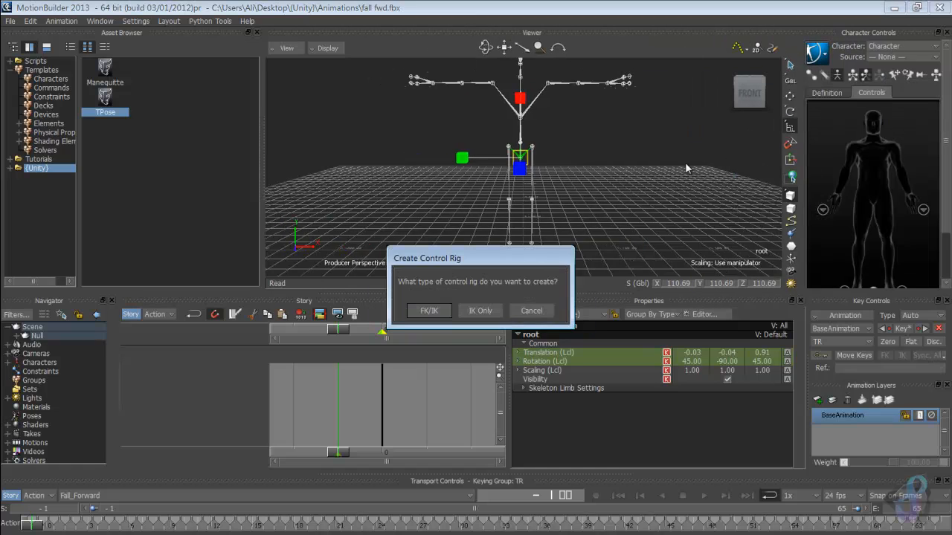
left_click(420, 311)
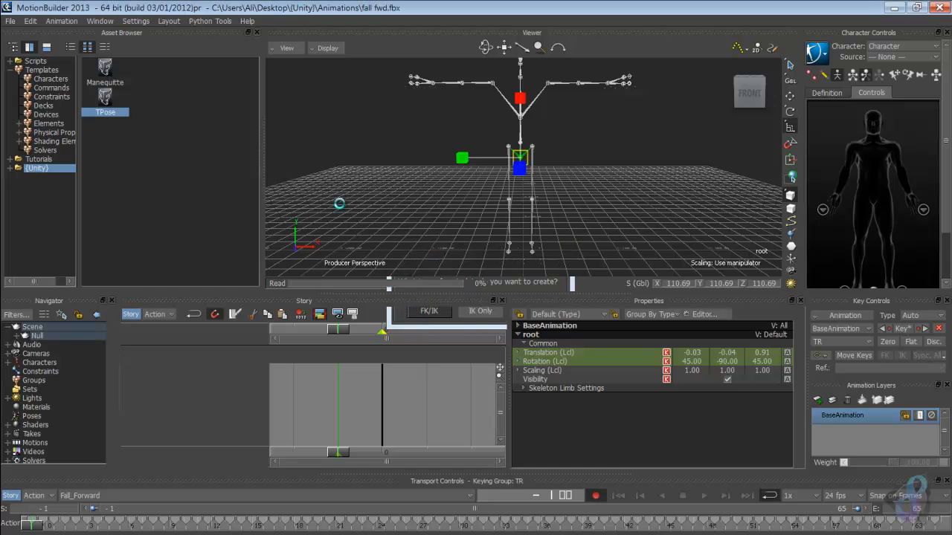
Step: Open climb idle.fbx from the Animations folder, importing its Default Take with the preset open options
left_click(11, 21)
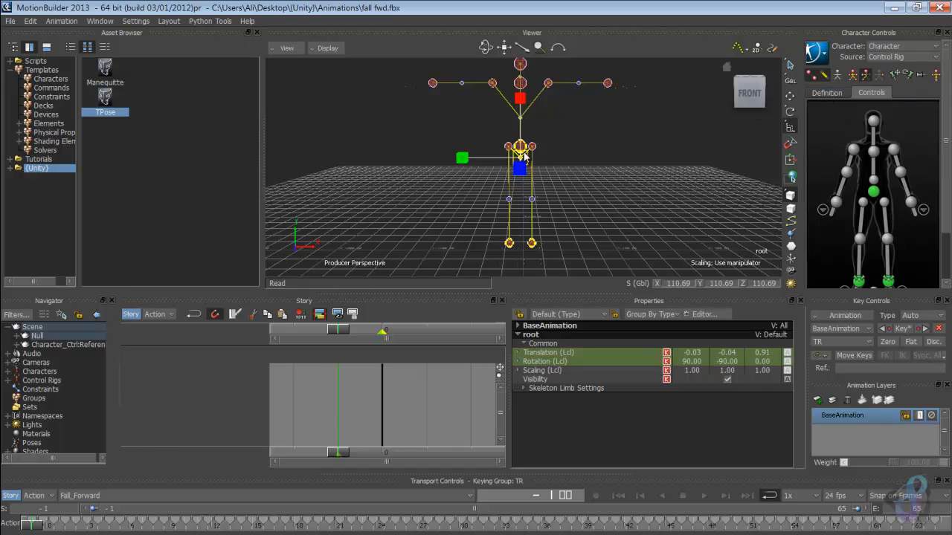
left_click(12, 23)
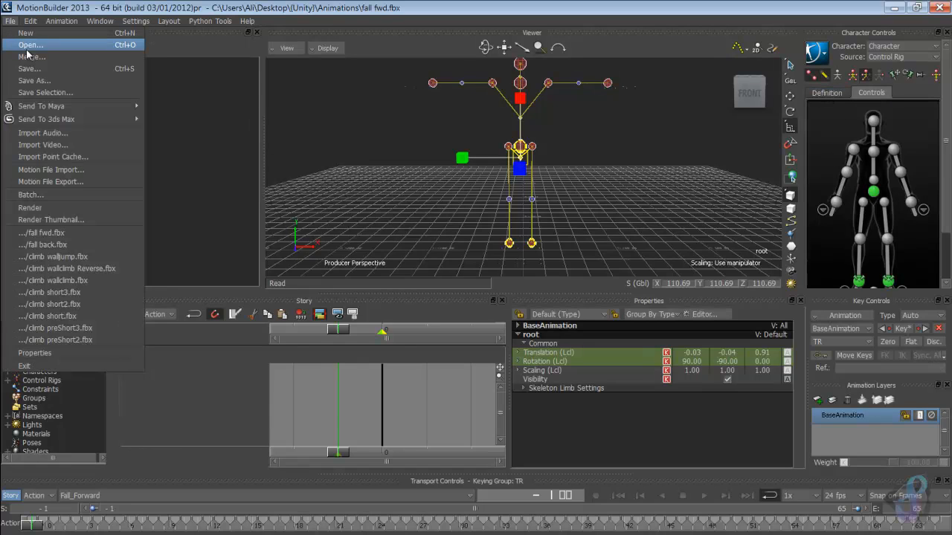
left_click(63, 44)
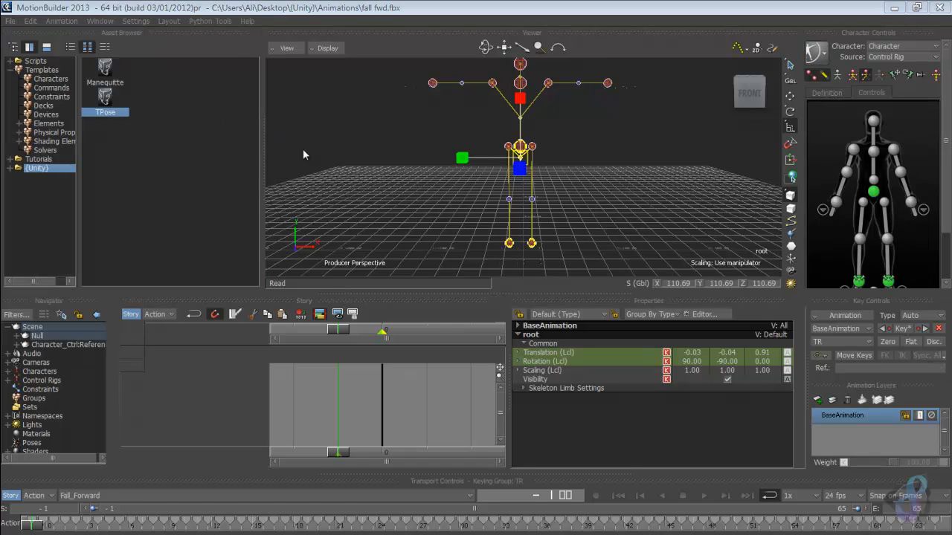
scroll(523, 268, "down", 8)
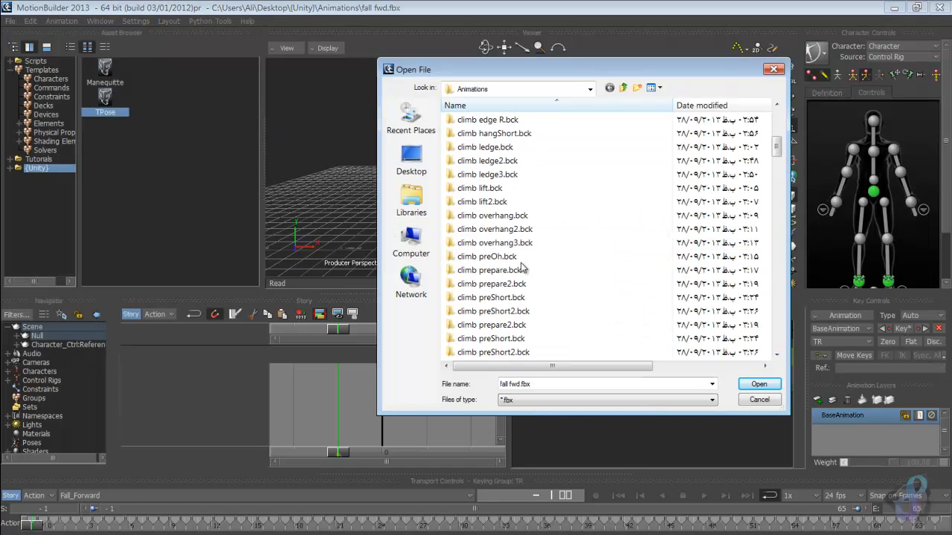
scroll(522, 267, "up", 5)
scroll(523, 268, "down", 6)
scroll(522, 268, "down", 9)
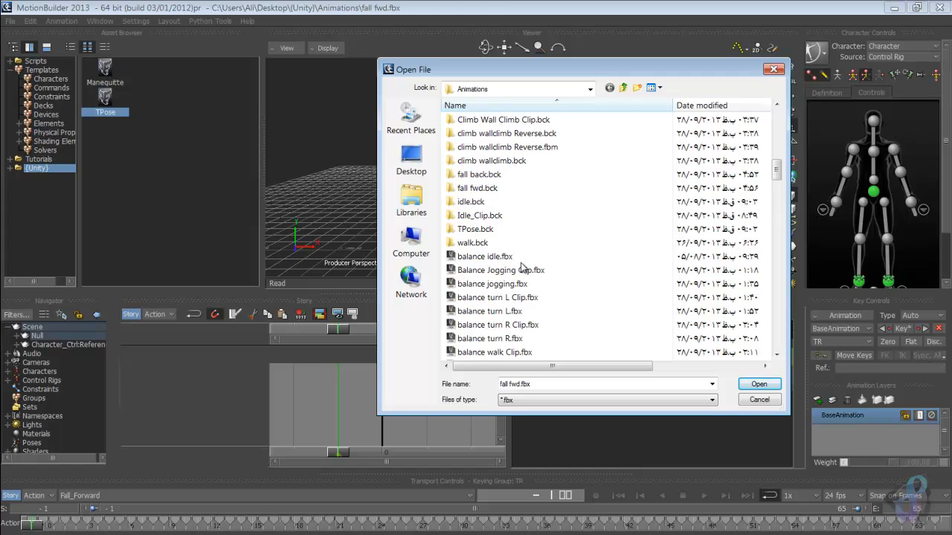
scroll(523, 268, "down", 6)
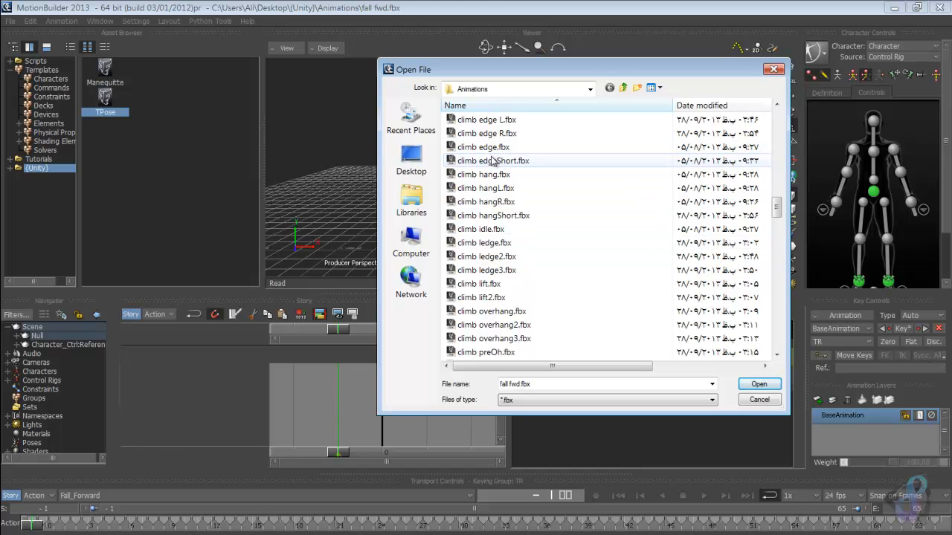
double_click(488, 230)
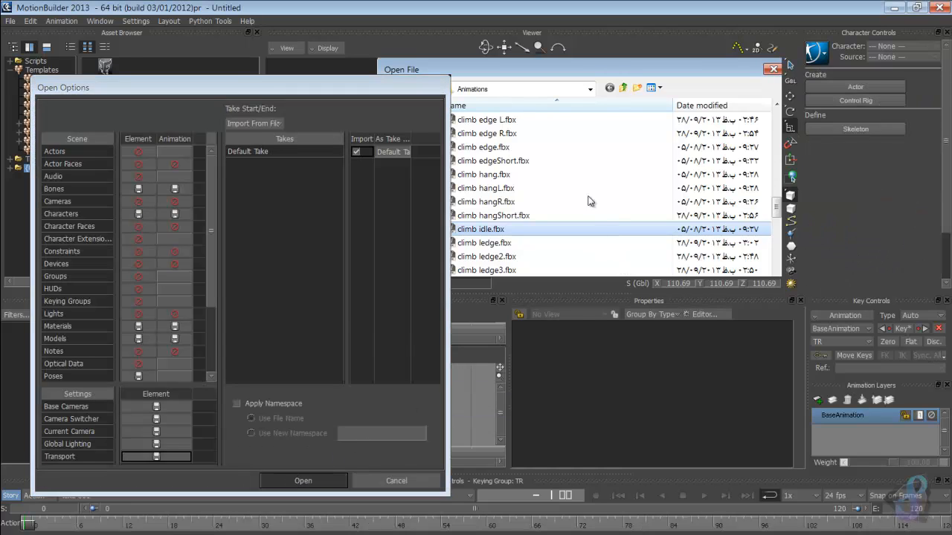
left_click(300, 480)
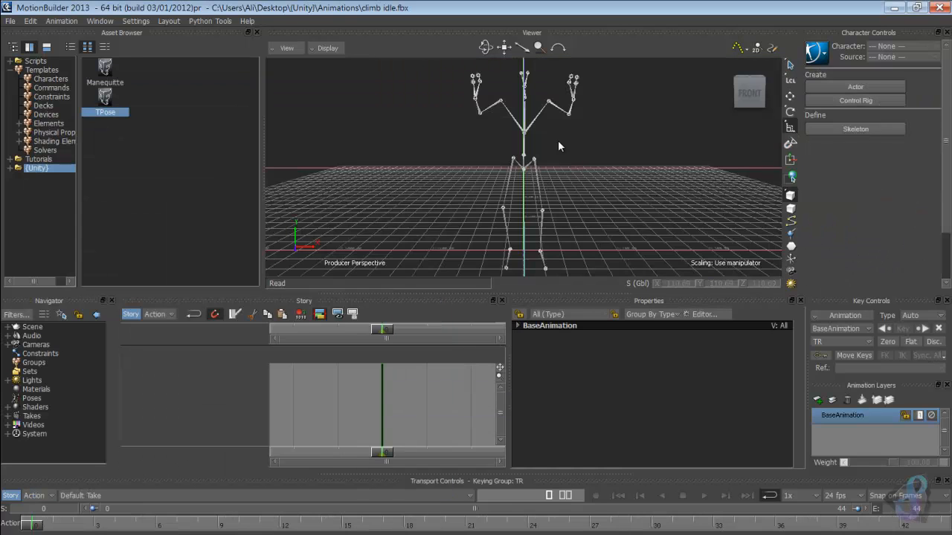
Step: Examine the parent objects above the skeleton in the viewport by selecting Armature and blend_root alternately
mouse_move(623, 189)
left_mouse_down()
mouse_move(532, 200)
mouse_move(620, 200)
mouse_move(664, 185)
mouse_move(586, 198)
mouse_move(631, 177)
left_mouse_up()
left_click(628, 187)
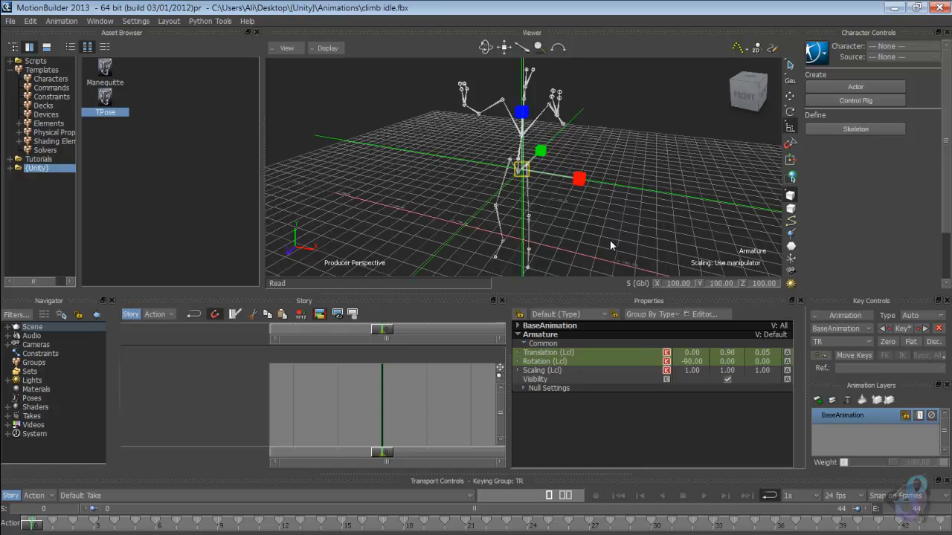
left_click(612, 262)
left_click(635, 214)
left_click(618, 268)
left_click(628, 234)
left_click(614, 272)
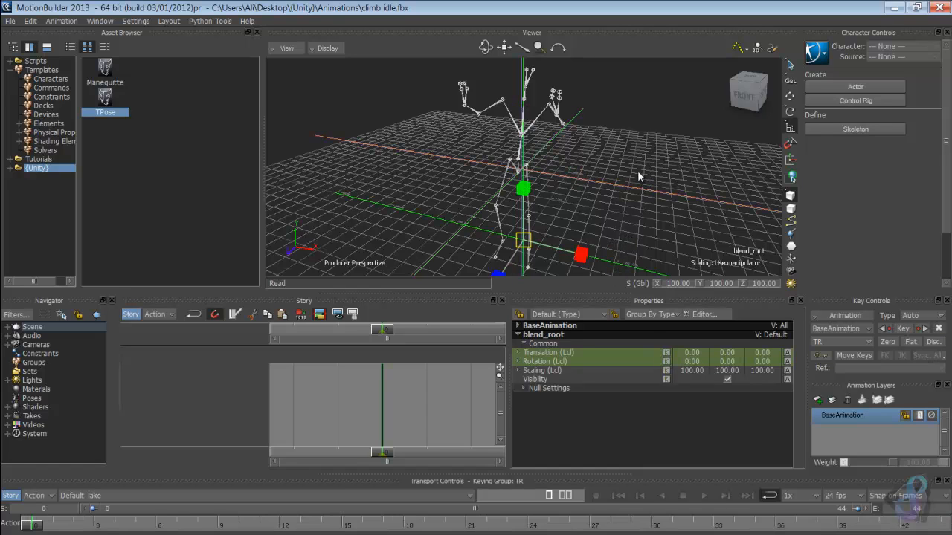
left_click(624, 206)
left_click(603, 261)
left_click(622, 216)
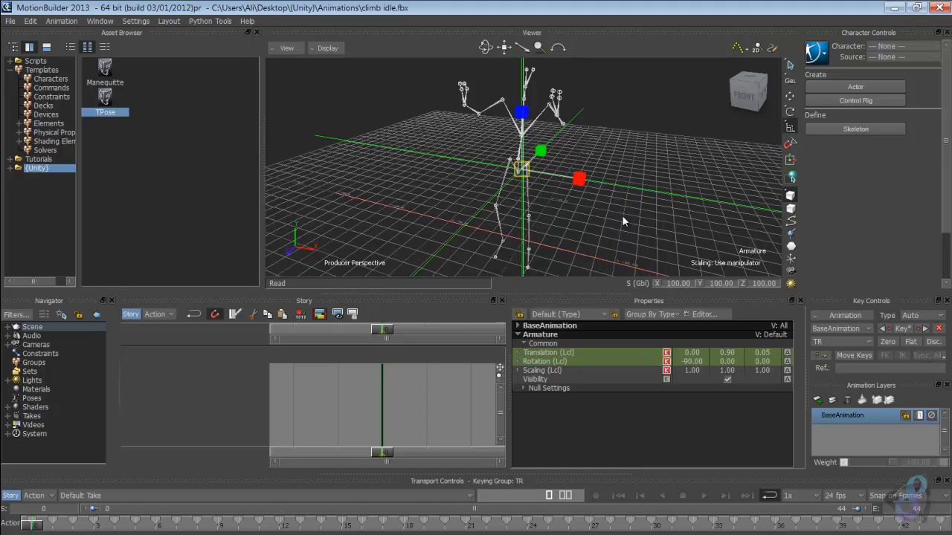
Step: Expand the scene hierarchy down to the root bone and inspect the blend_root, Armature and root nodes
left_click(7, 326)
left_click(16, 335)
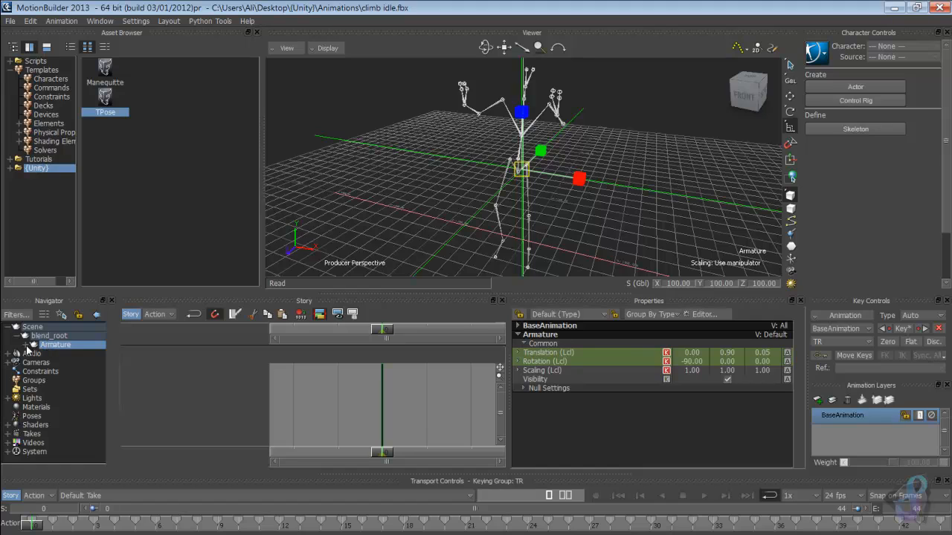
left_click(34, 344)
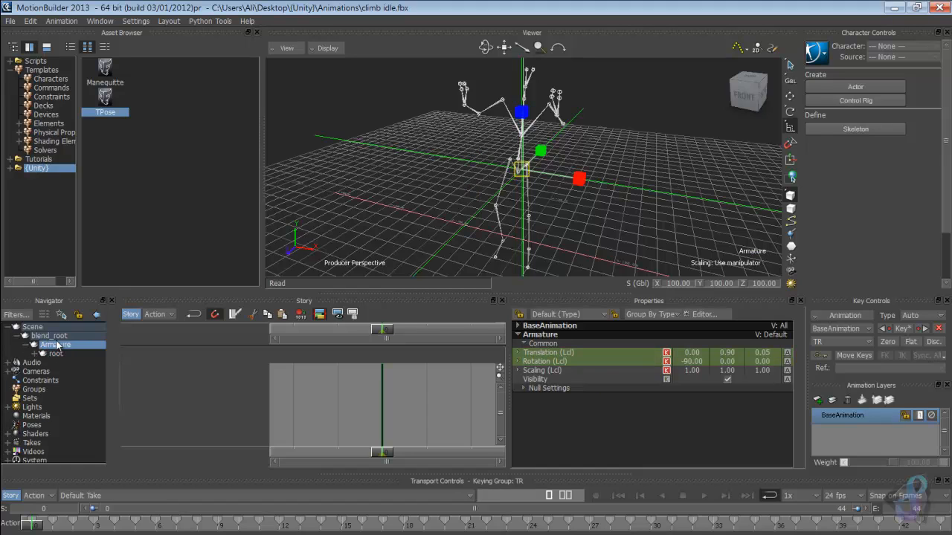
left_click(56, 336)
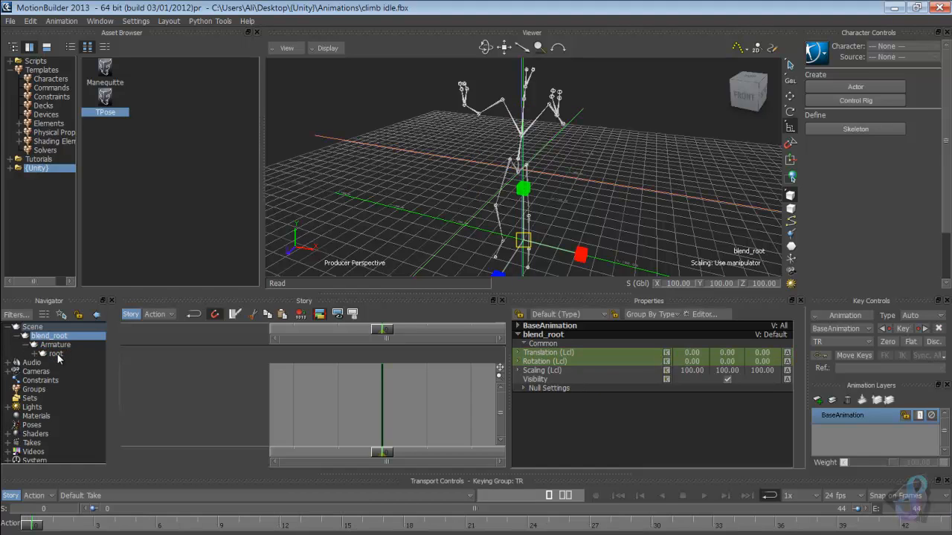
left_click(58, 354)
left_click(56, 345)
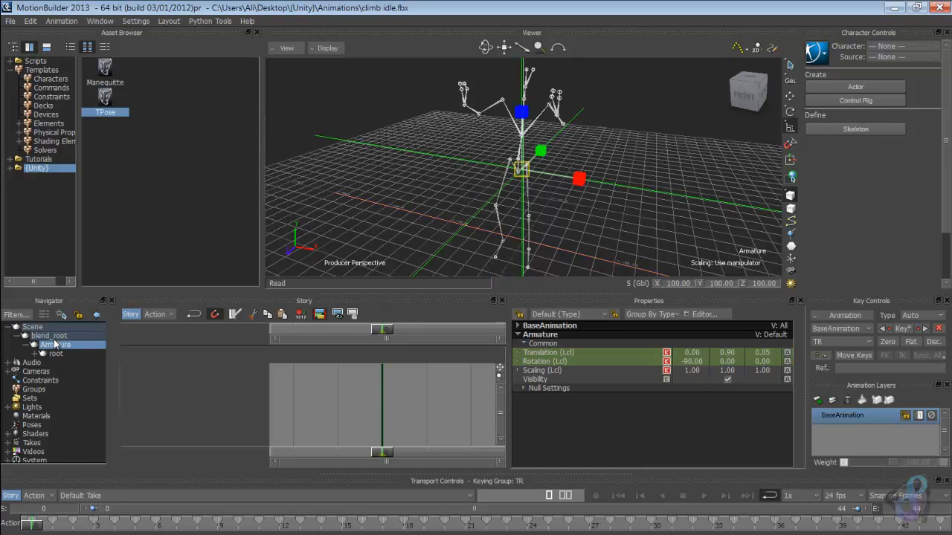
left_click(51, 336)
left_click(48, 327)
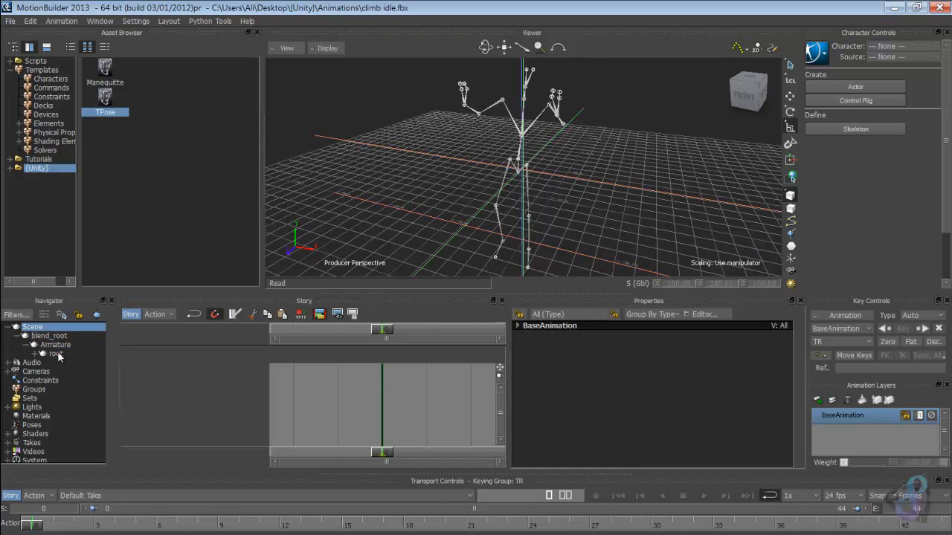
left_click(57, 353)
Step: Add a Null element to the scene and set its translation to 0 on all three axes
left_click(50, 123)
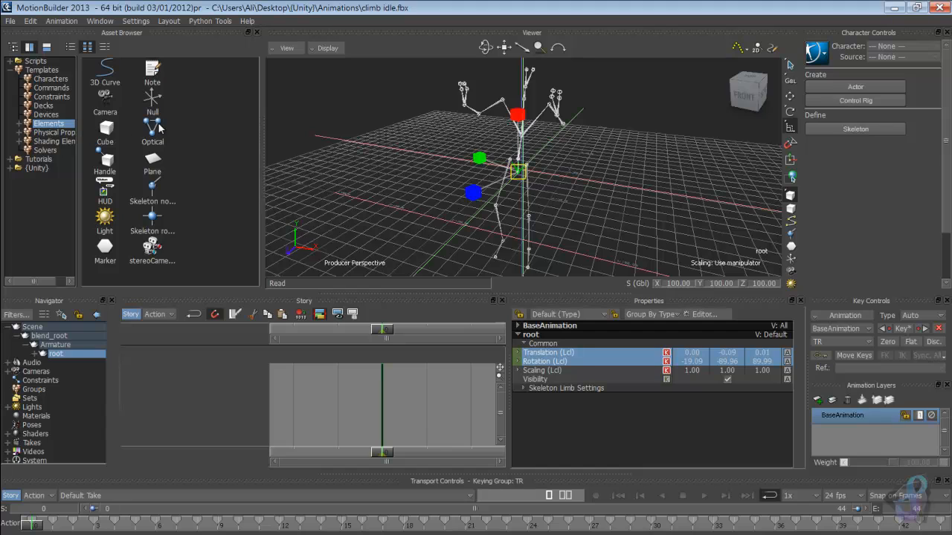
left_click_drag(147, 105, 375, 232)
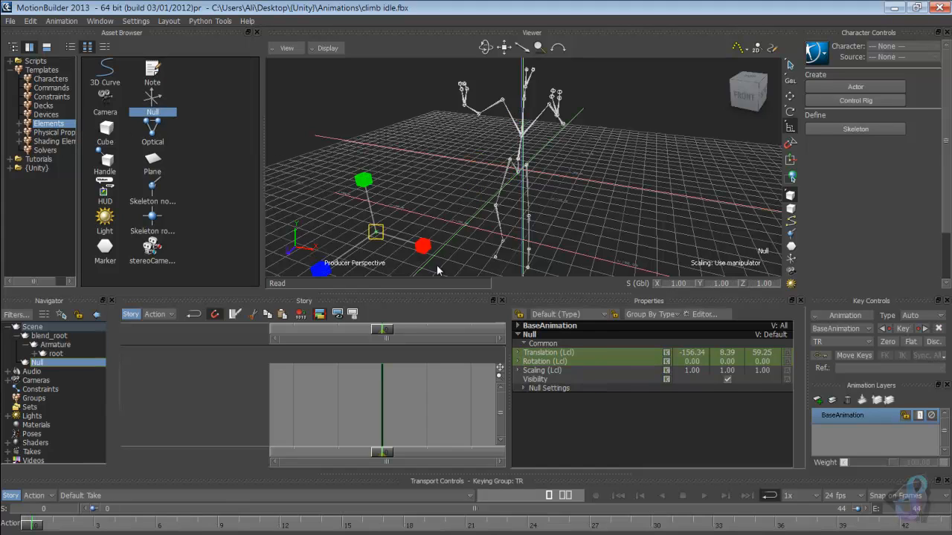
double_click(703, 352)
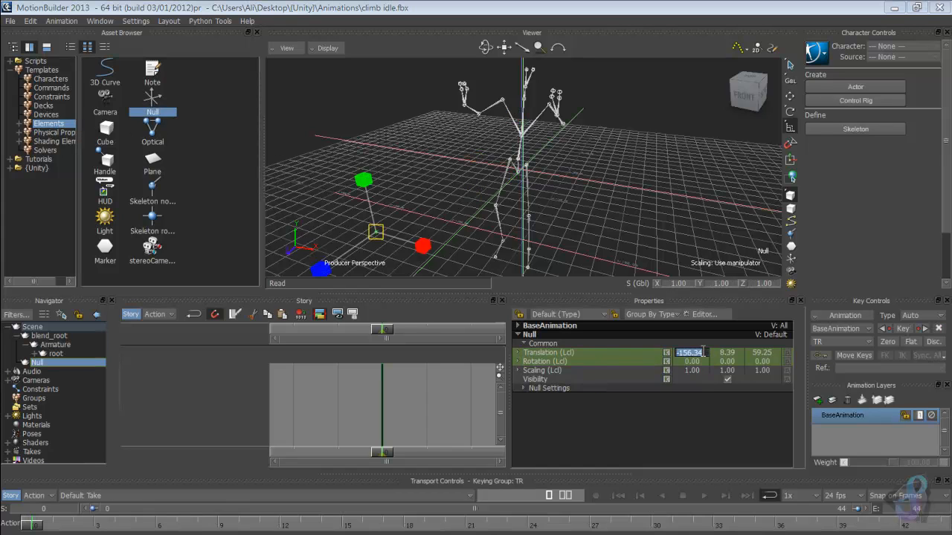
type("0")
key("Return")
double_click(726, 353)
type("00")
key("Return")
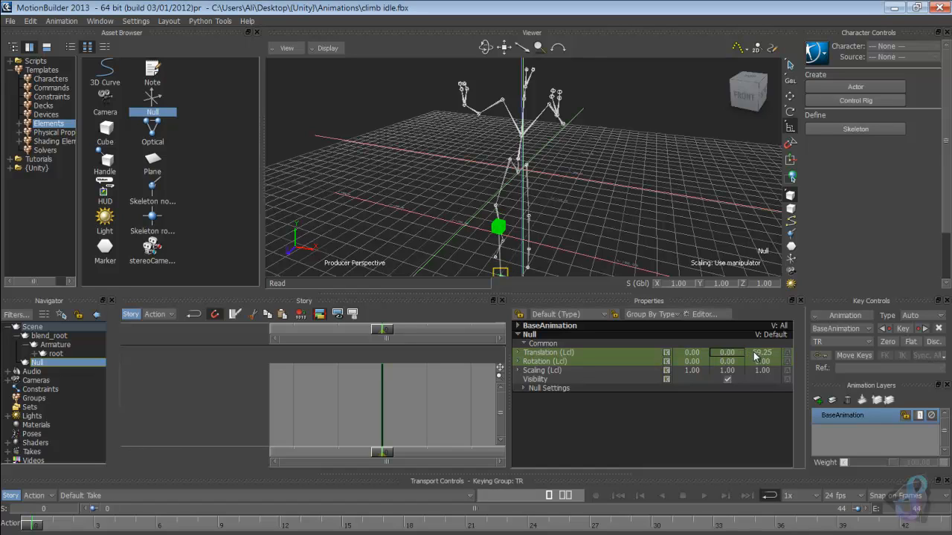
double_click(760, 352)
type("0")
key("Return")
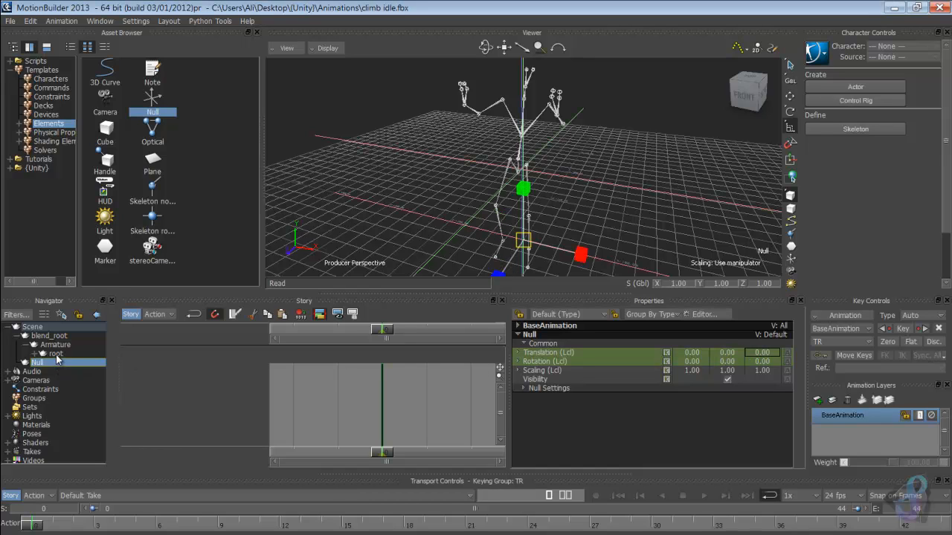
Step: Parent the root bone to the Null and delete the blend_root and Armature objects
left_click_drag(56, 355, 37, 362)
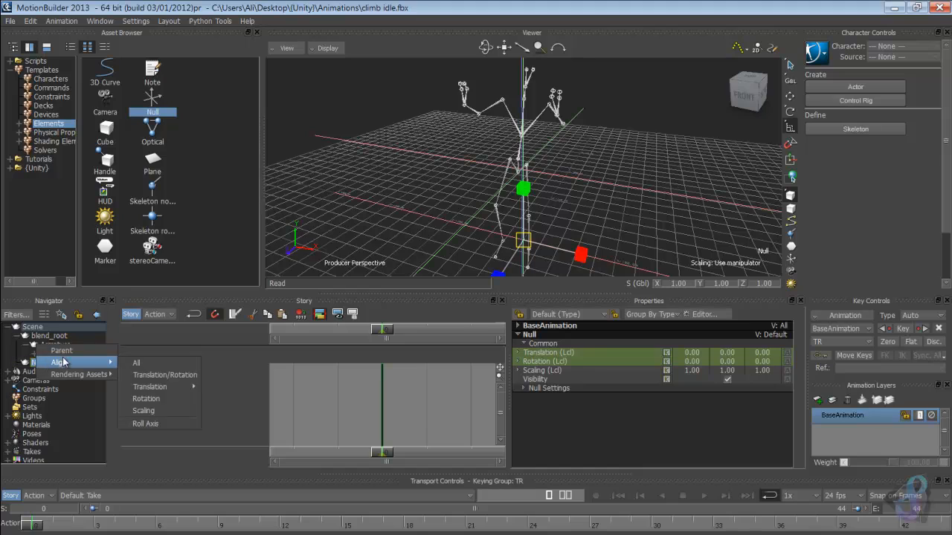
left_click(75, 350)
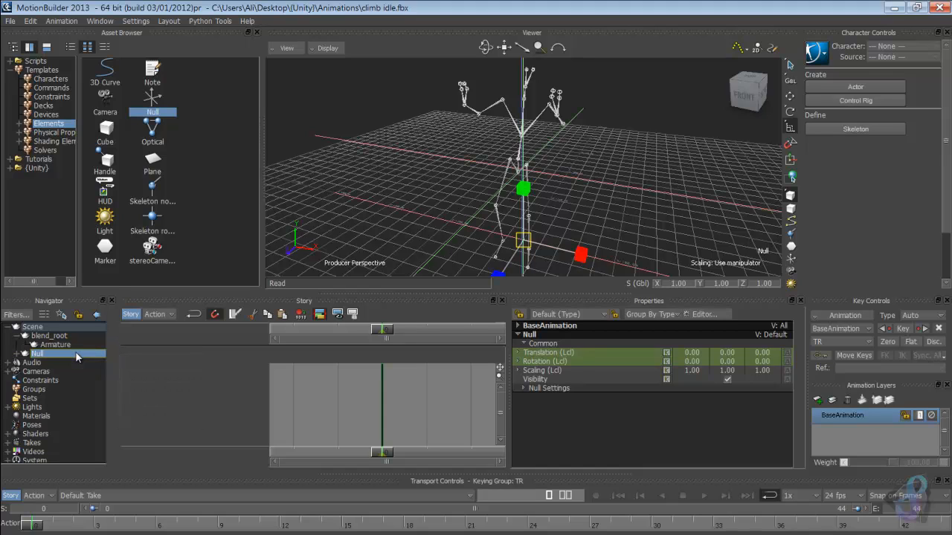
left_click(59, 344)
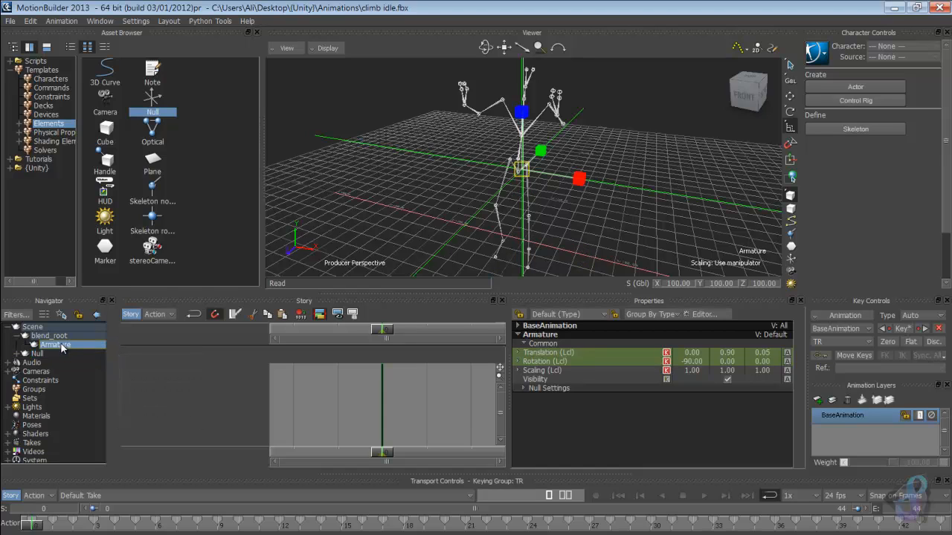
left_click(54, 339, "ctrl")
right_click(54, 339)
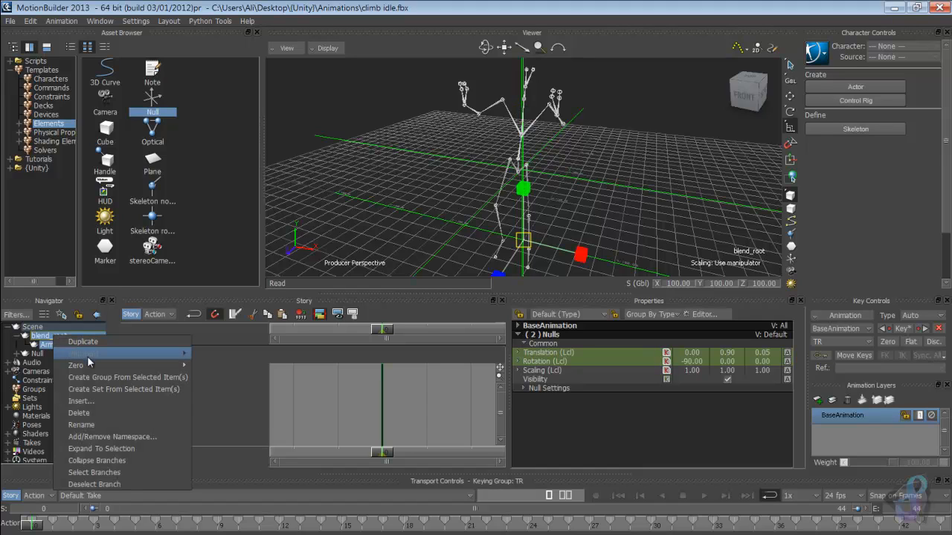
left_click(79, 413)
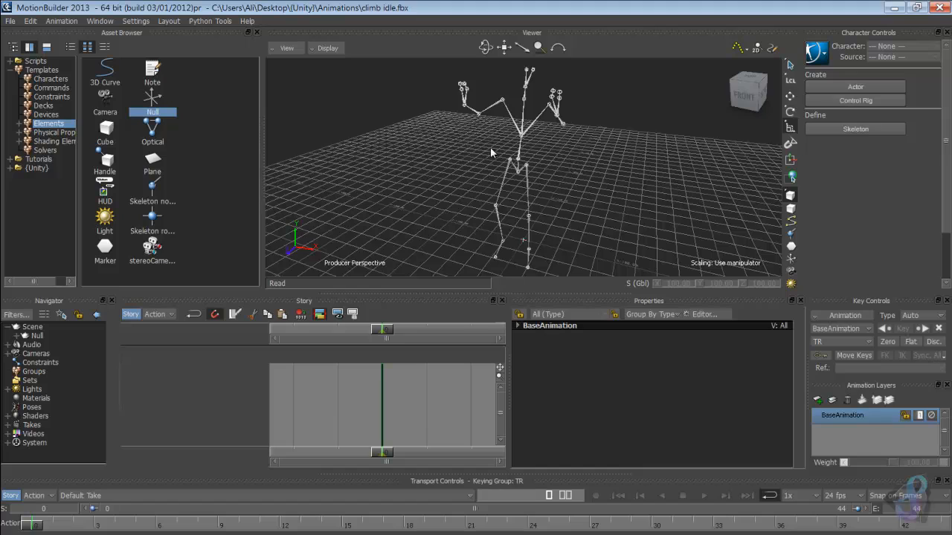
Step: Select the Null and check which objects are parented under it in the scene hierarchy
left_click(37, 337)
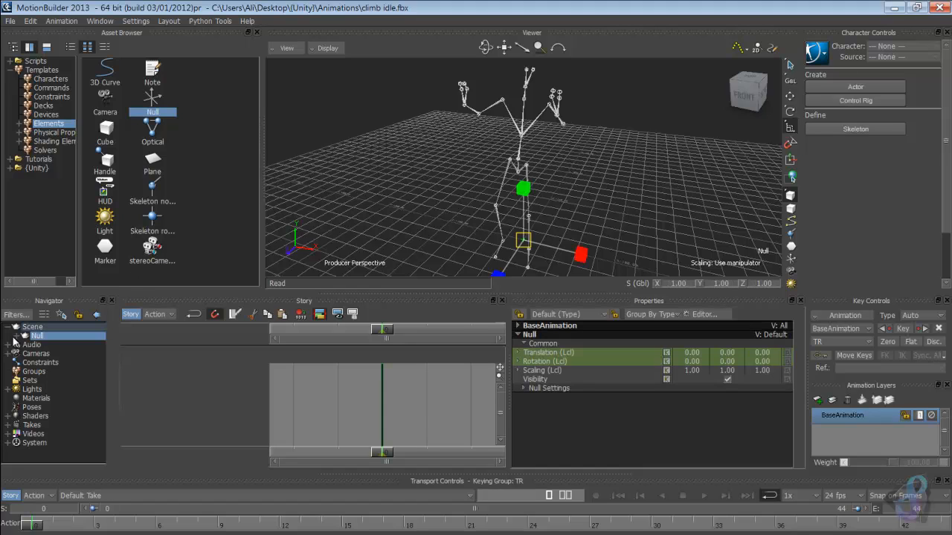
left_click(16, 337)
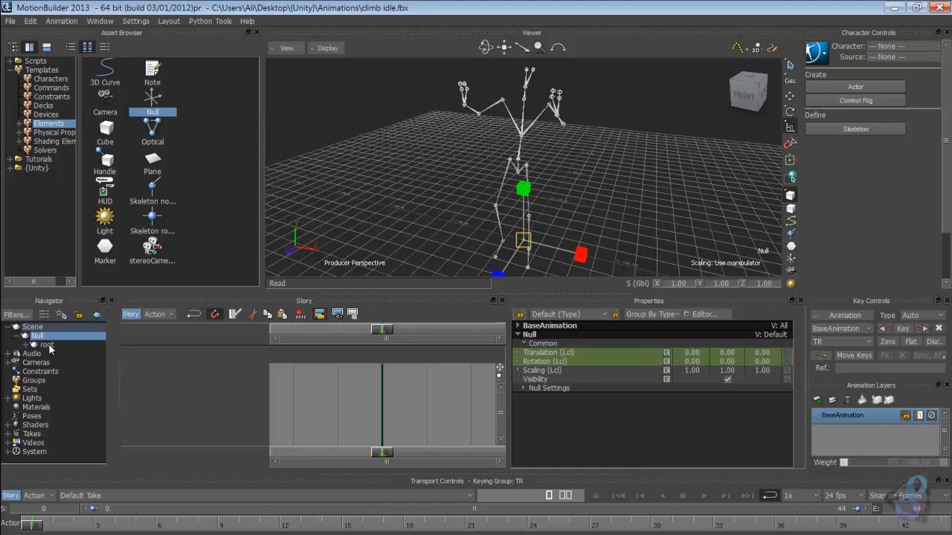
left_click(16, 336)
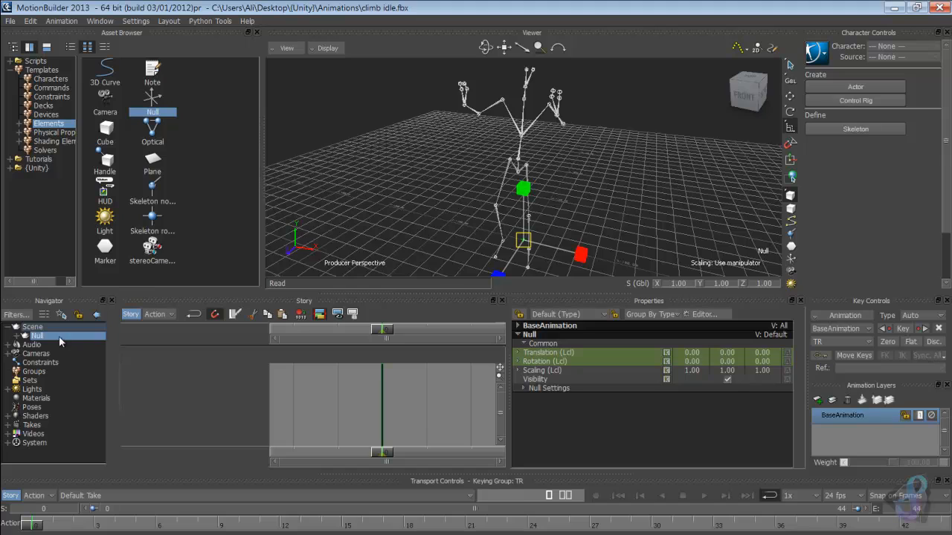
left_click(18, 336)
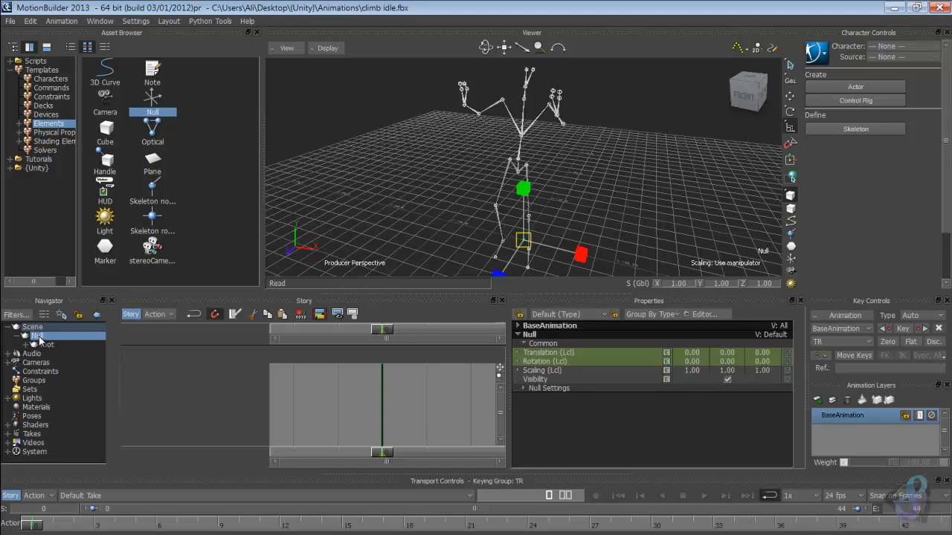
left_click(18, 336)
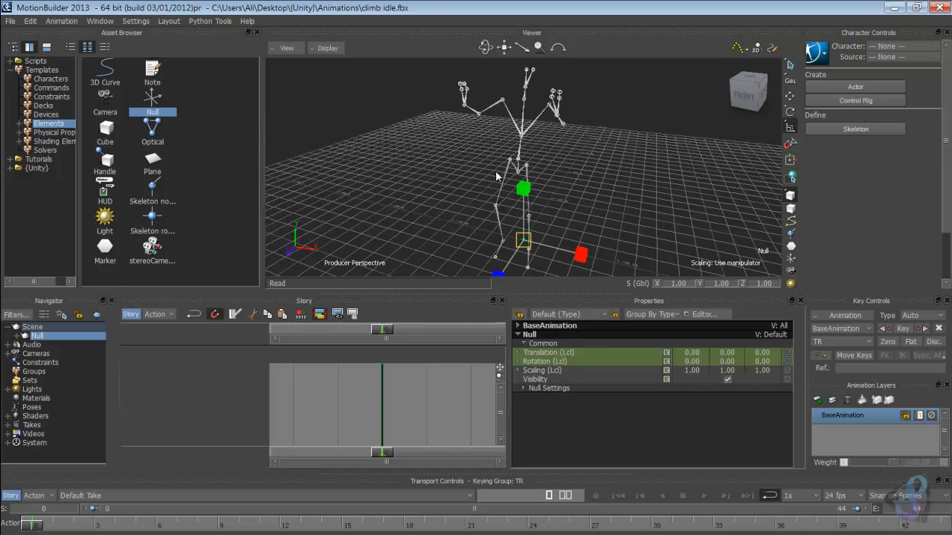
Step: Scrub the first frames of the animation and inspect the root bone parented under the Null
left_click_drag(649, 179, 625, 186)
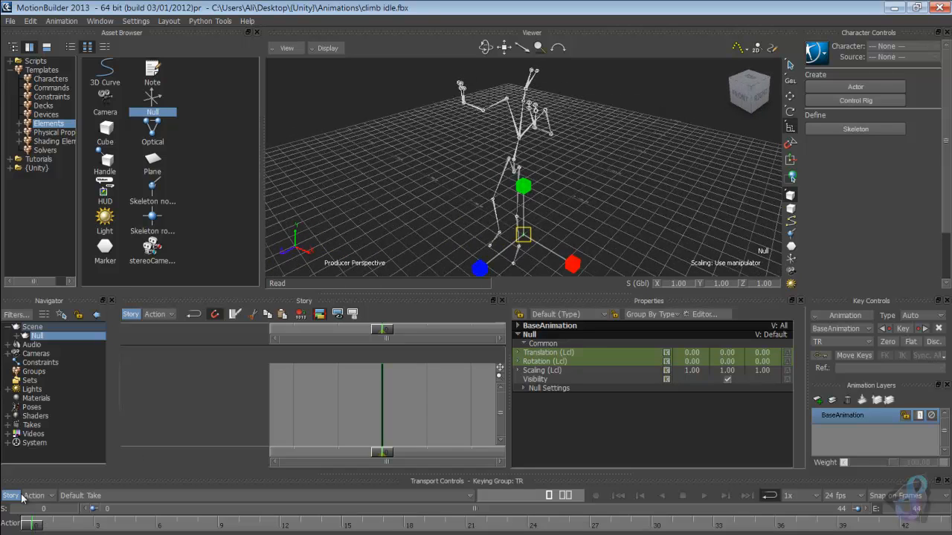
left_click(55, 526)
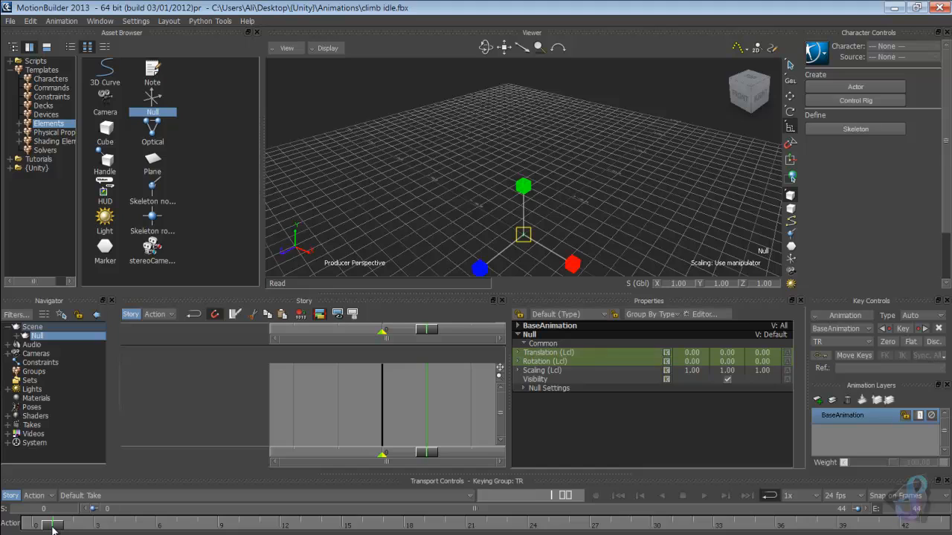
left_click_drag(52, 526, 34, 527)
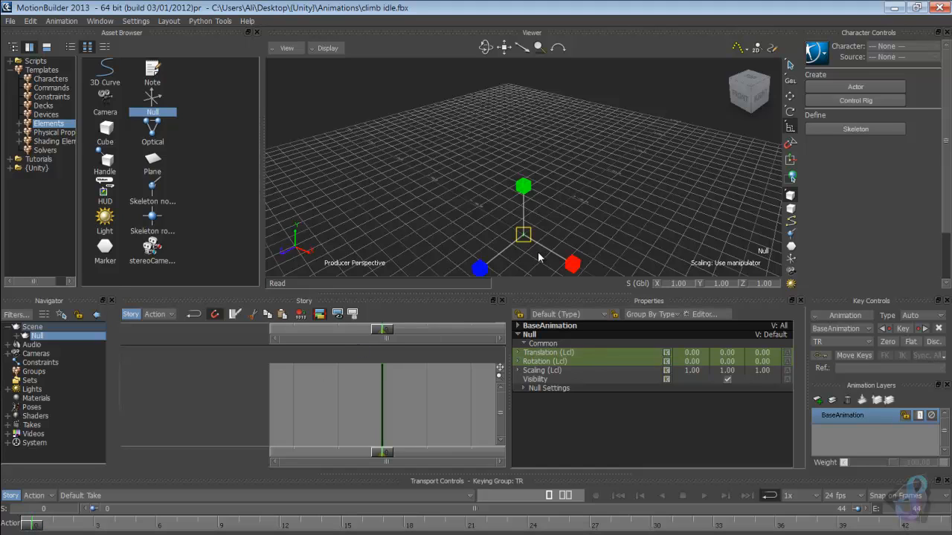
left_click(17, 336)
left_click(44, 345)
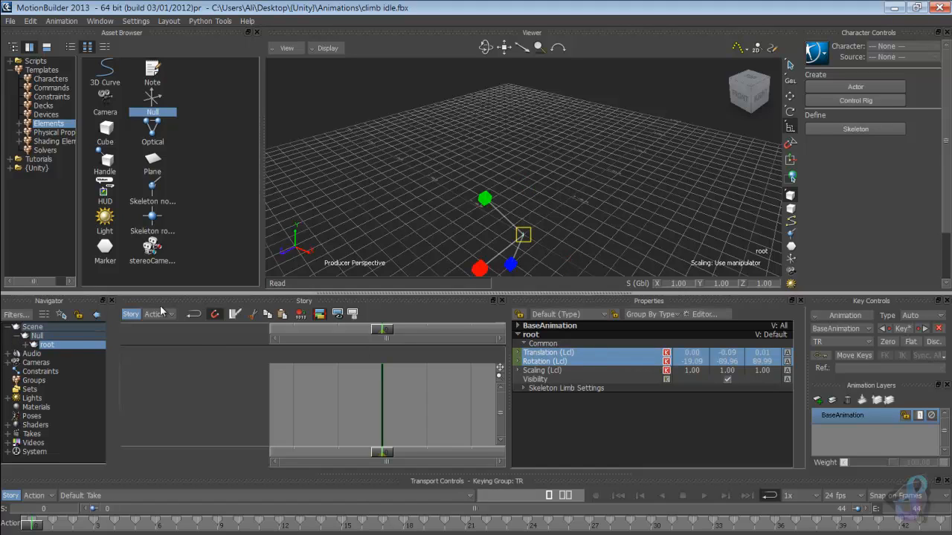
left_click(65, 337)
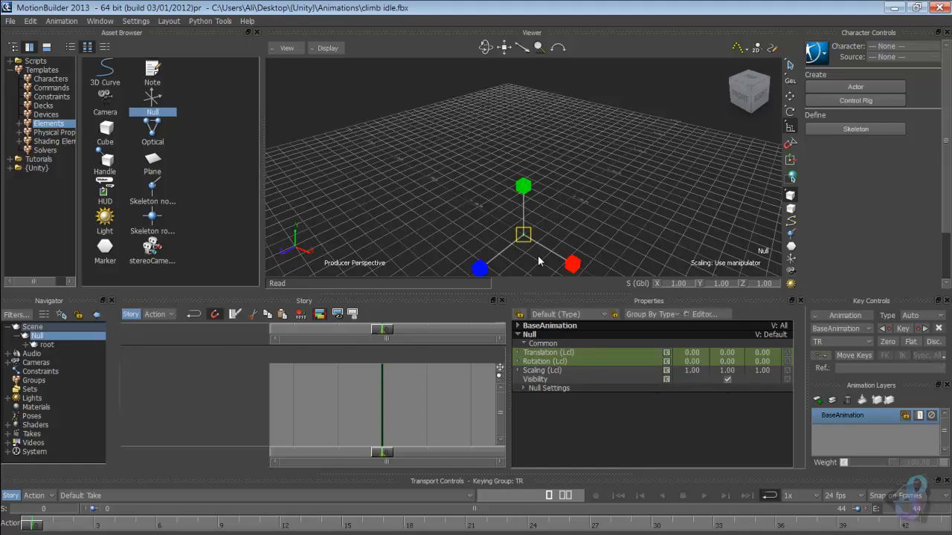
Step: Scale the Null uniformly to about 116 and set its X rotation to -90
left_click_drag(525, 238, 950, 231)
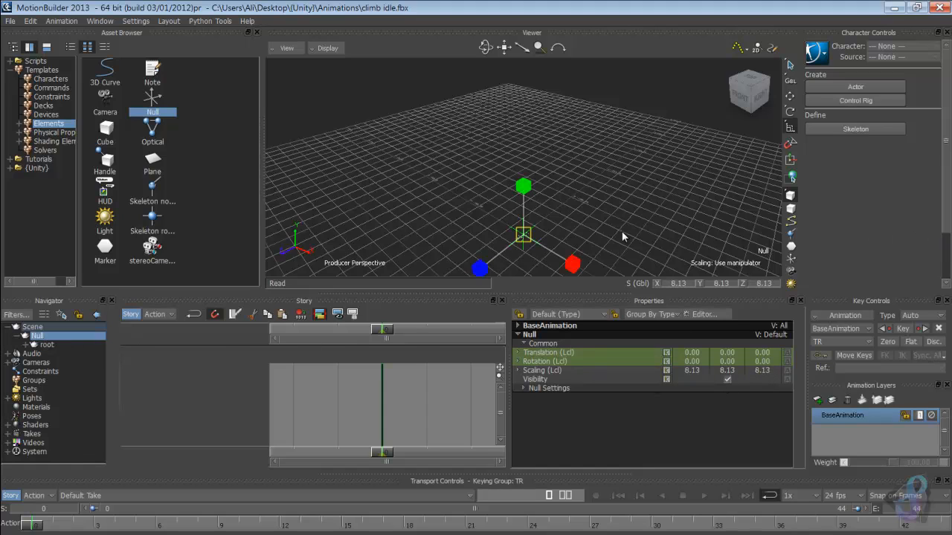
left_click_drag(524, 237, 576, 229)
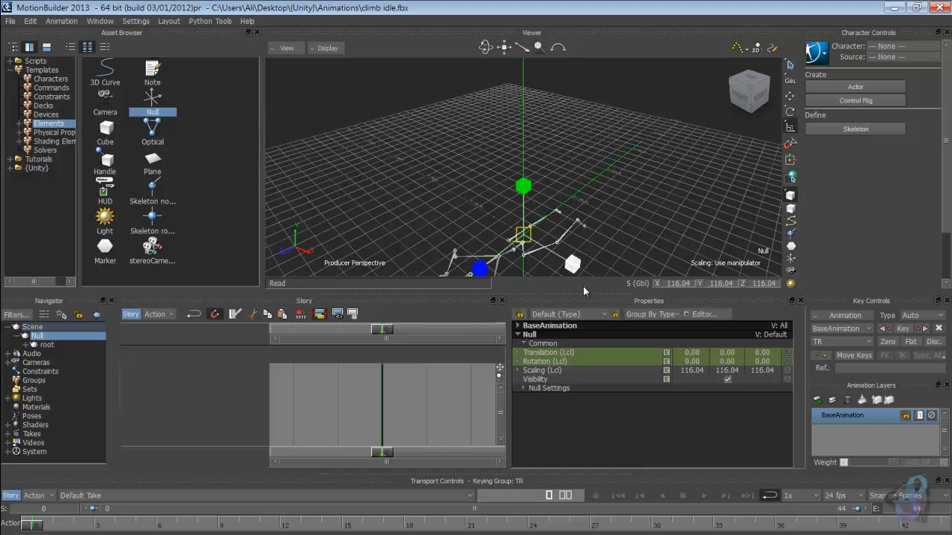
double_click(687, 361)
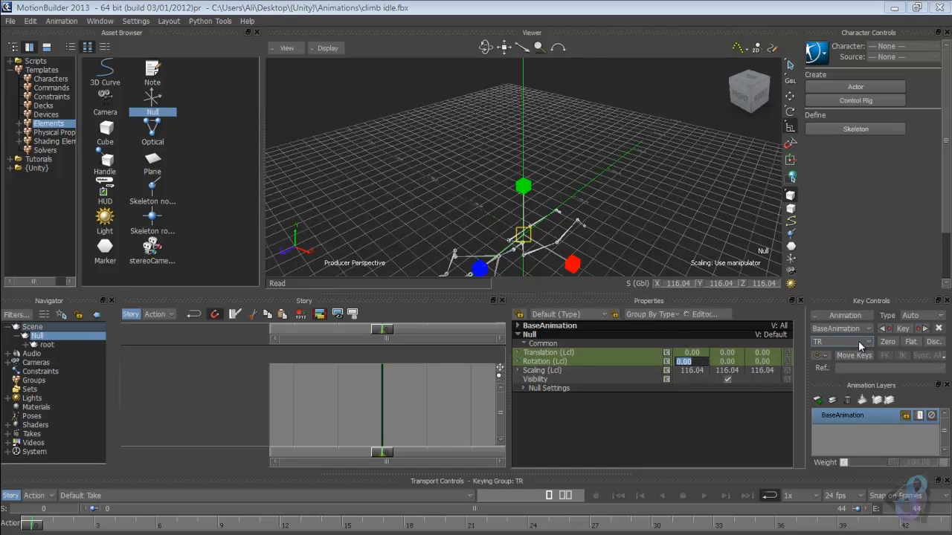
type("-90")
key("Return")
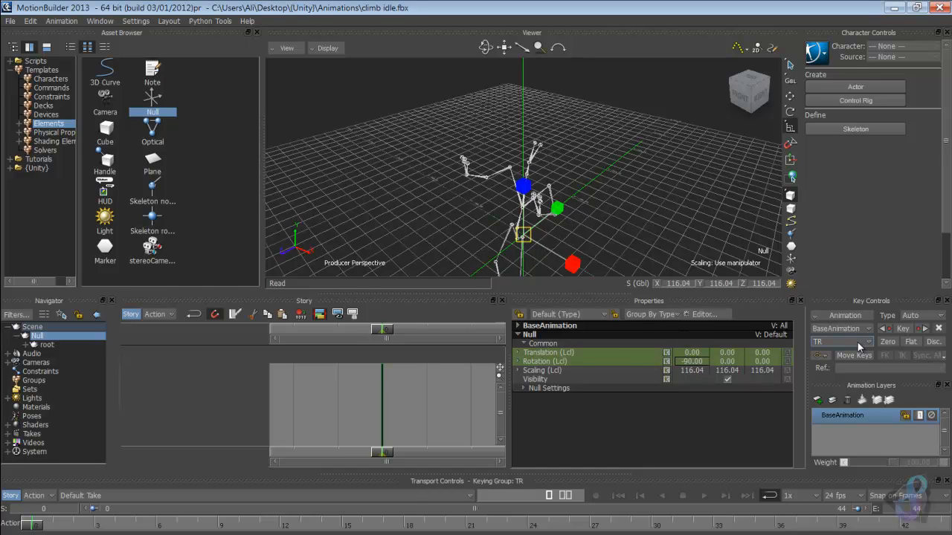
left_click_drag(628, 241, 638, 219, "ctrl+shift")
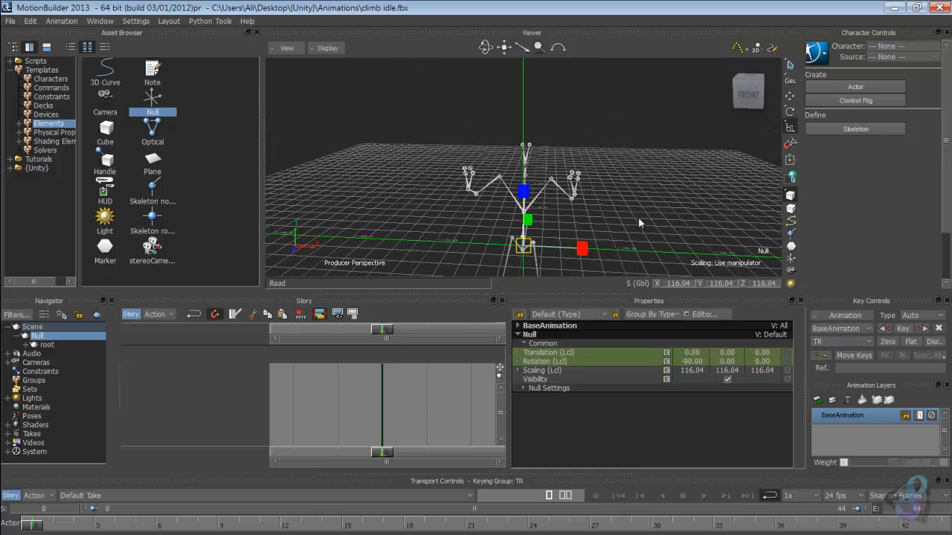
Step: Undo the Null's X rotation and its last scaling
key("ctrl+z")
key("ctrl+z")
key("ctrl+z")
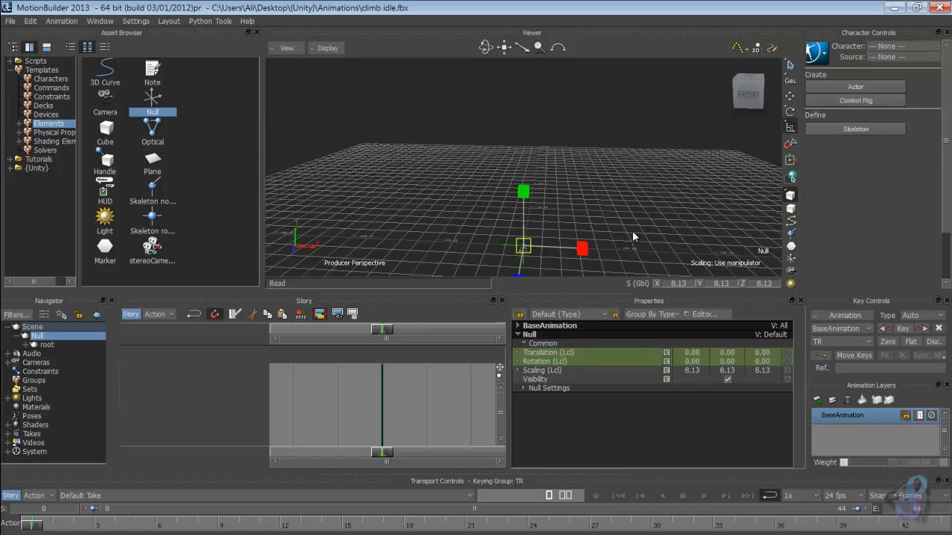
Step: Set the Null's X rotation to -90 and scale it uniformly to about 162.5
left_click_drag(632, 231, 582, 254, "ctrl+shift")
double_click(686, 361)
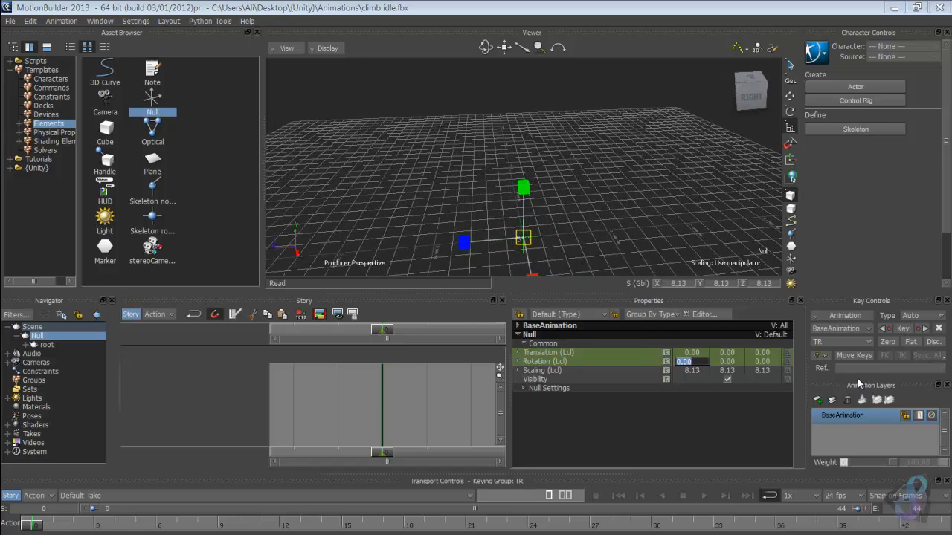
type("-90")
key("Return")
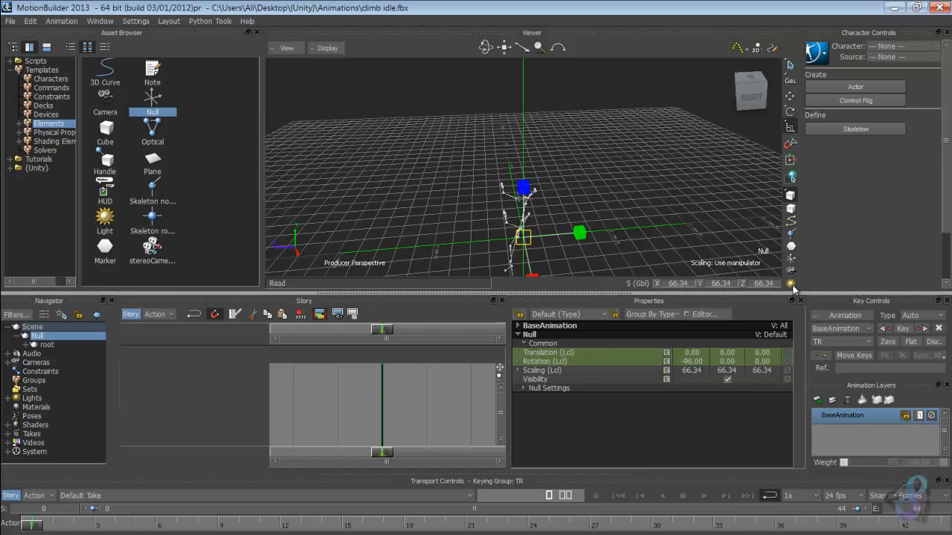
left_click_drag(743, 256, 605, 196, "ctrl+shift")
left_click_drag(528, 190, 645, 154)
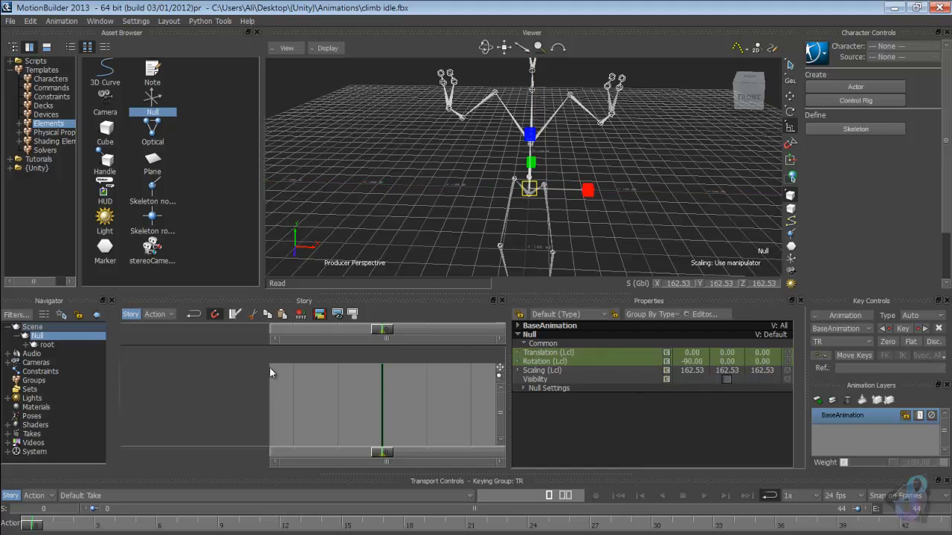
Step: Insert an animation track in the Story and assign the root bone under the Null as its content
right_click(194, 383)
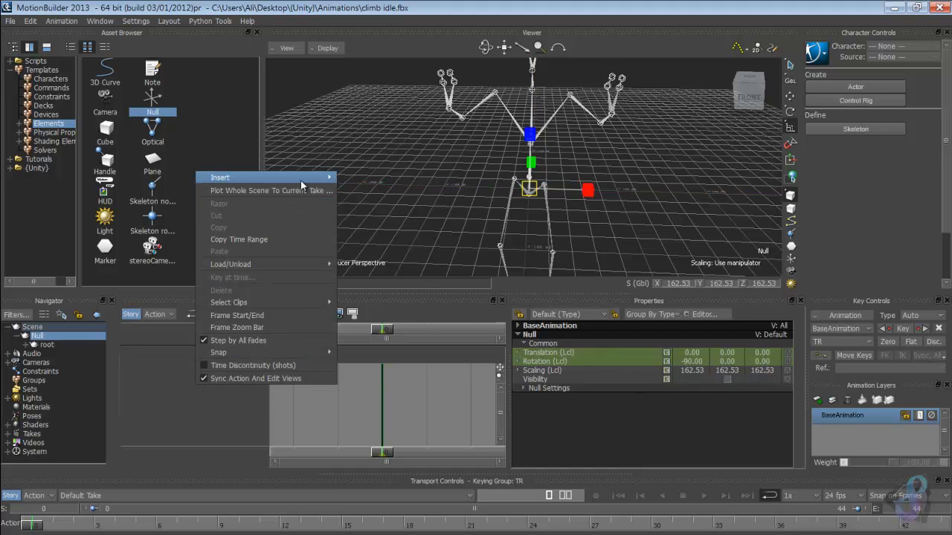
mouse_move(300, 178)
left_click(357, 191)
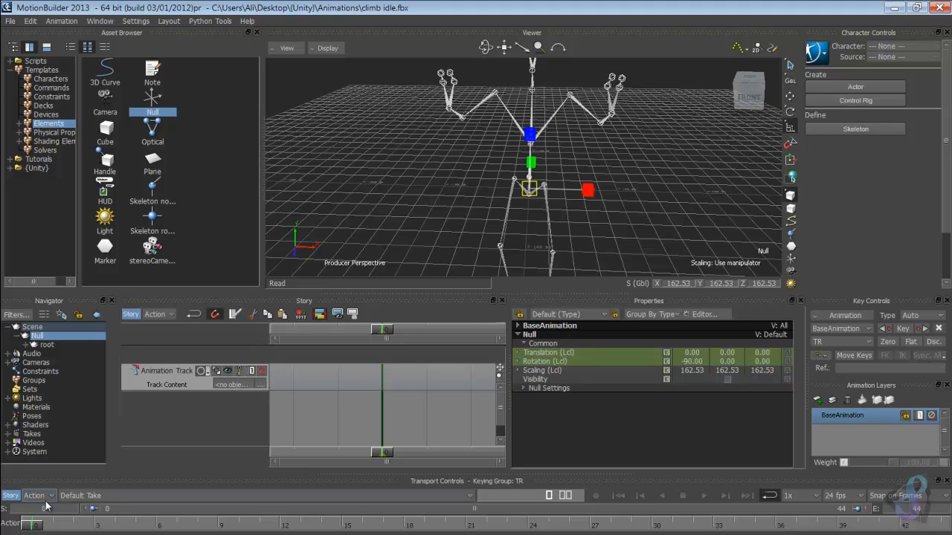
left_click(260, 384)
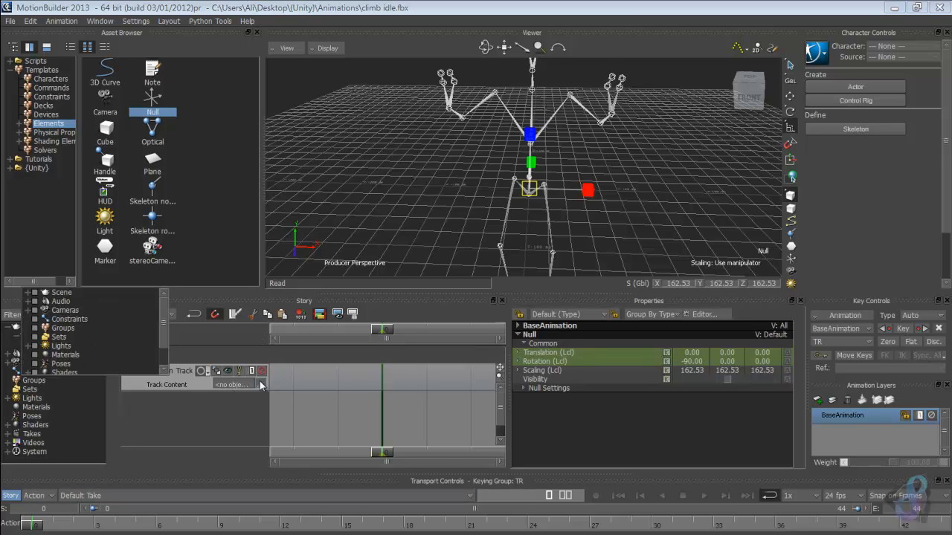
left_click(28, 293)
left_click(37, 302)
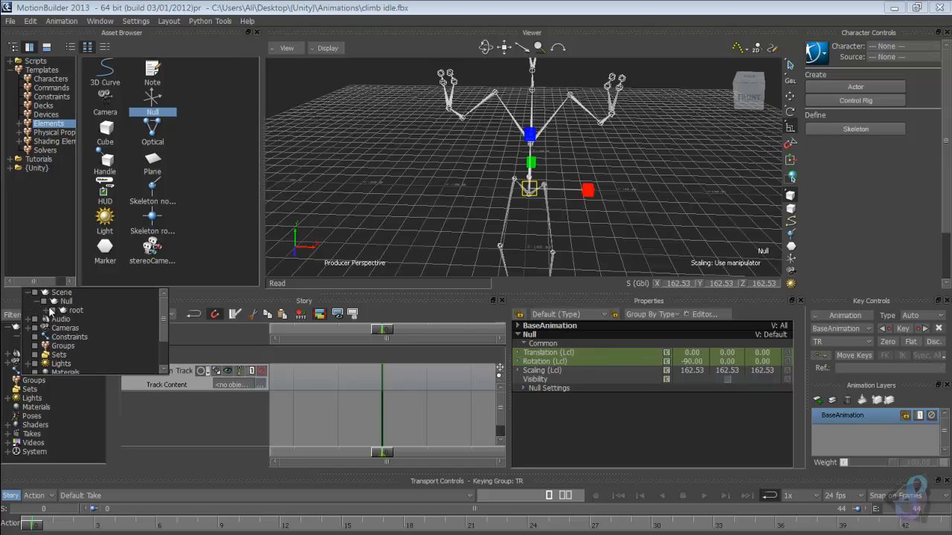
left_click(54, 311)
left_click(178, 381)
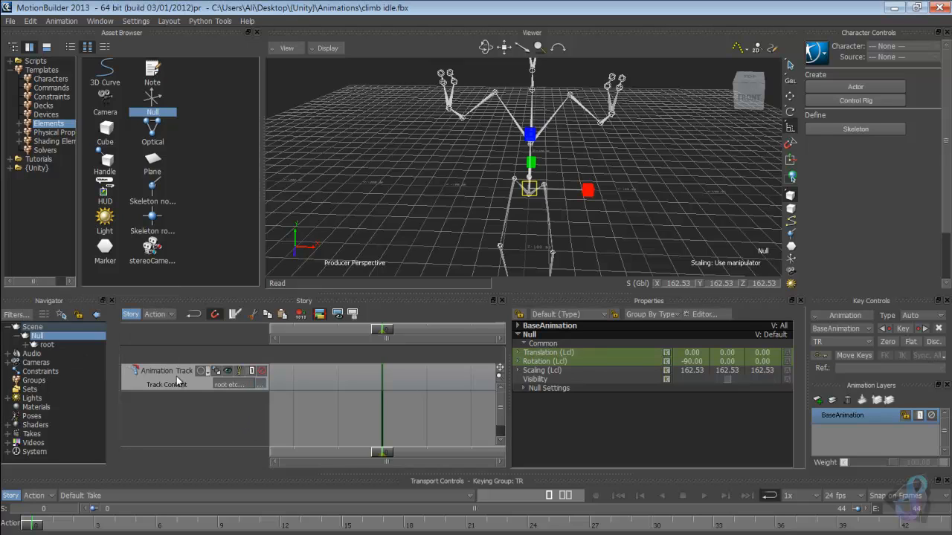
Step: Process the animation track to a new clip, cancelling the option to save the clip as a file
right_click(178, 380)
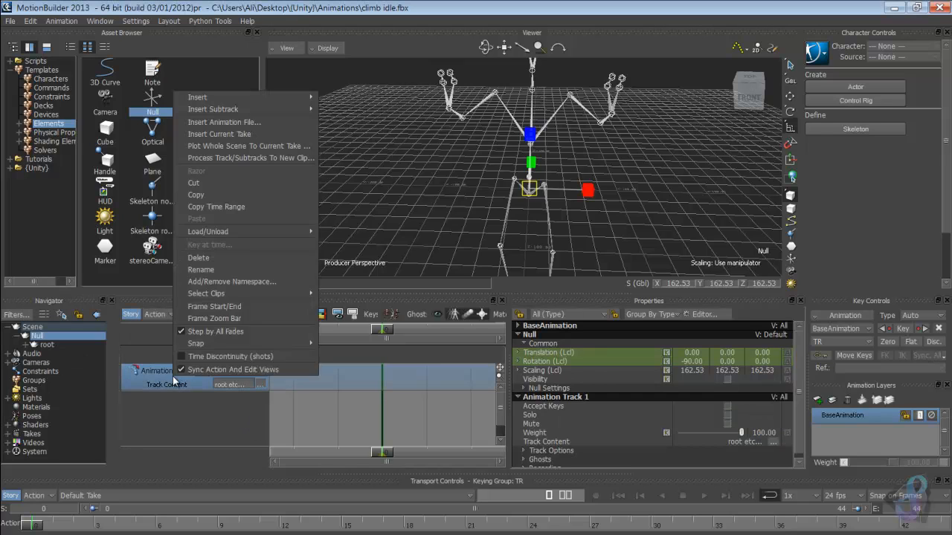
left_click(242, 159)
left_click(489, 395)
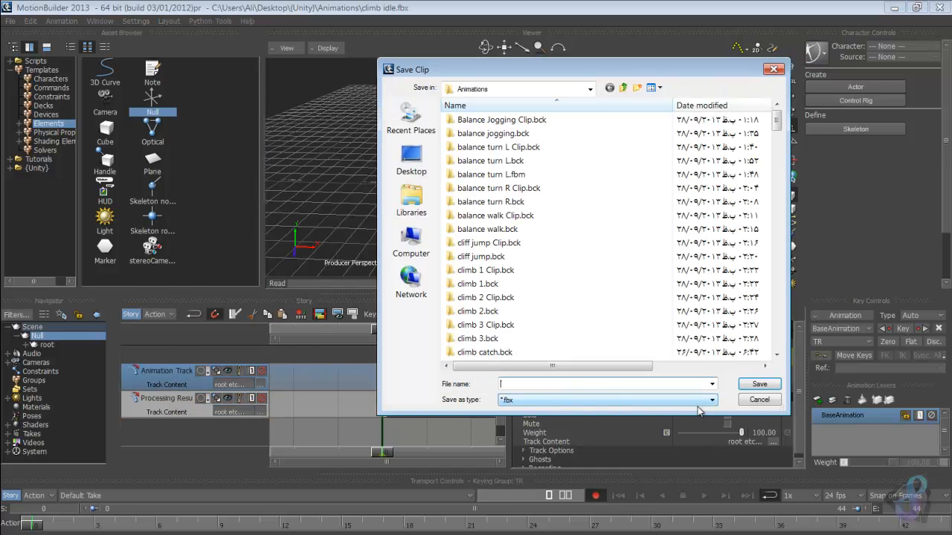
left_click(758, 400)
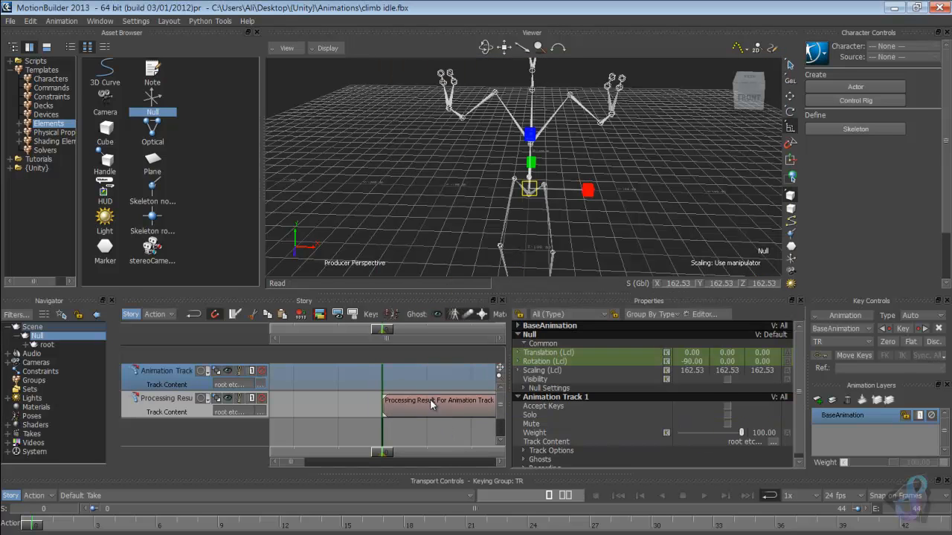
Step: Set the timeline's start frame to -1 and move the current time to frame -1
left_click_drag(370, 423, 274, 415, "ctrl")
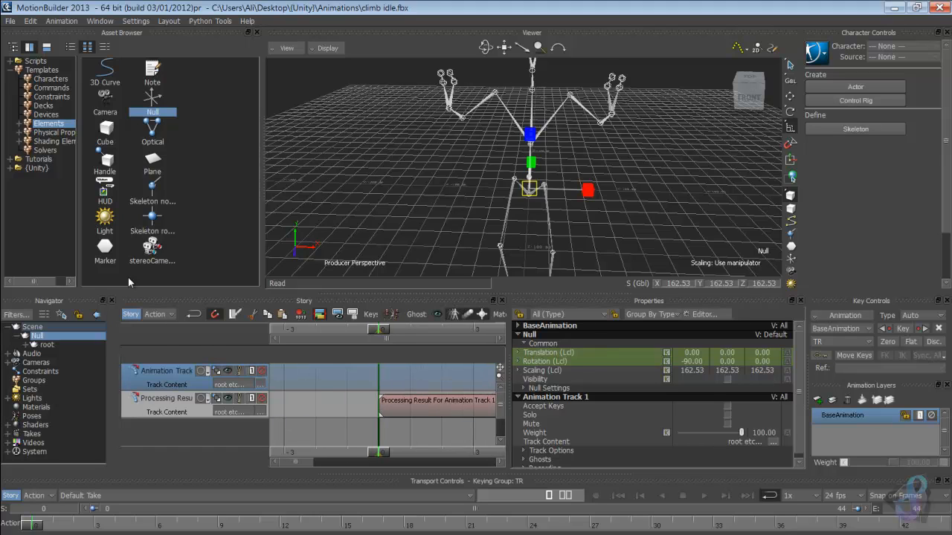
left_click(42, 510)
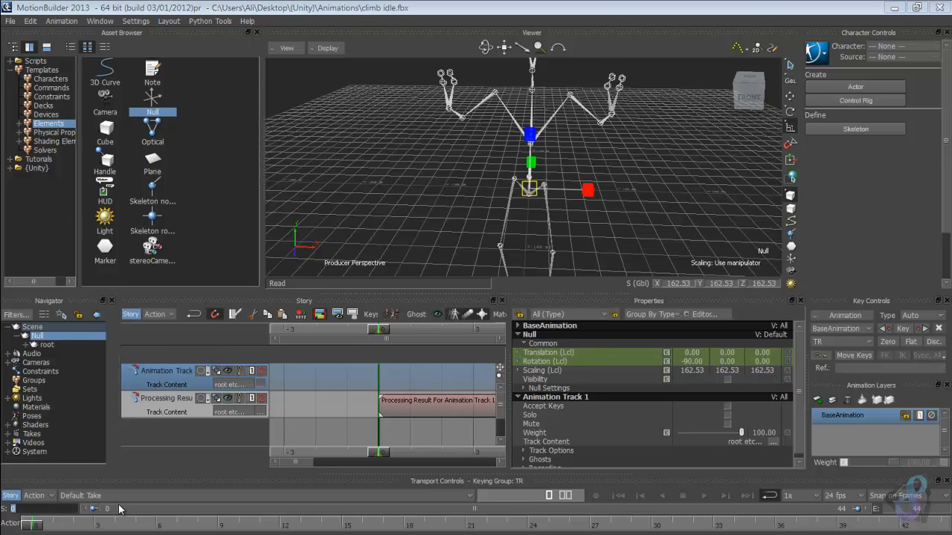
type("-1")
key("Return")
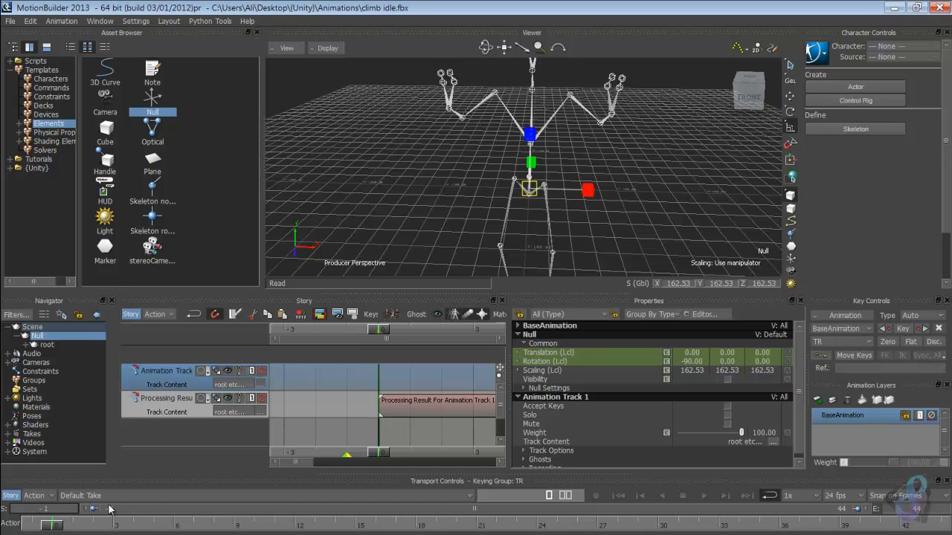
left_click(30, 525)
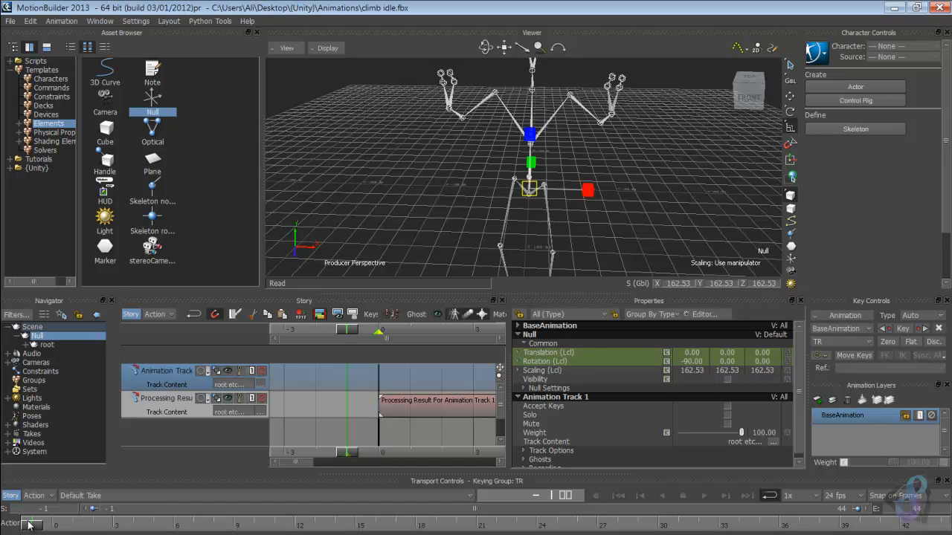
Step: Place the TPose clip from the Unity assets at frame -1 on the processing result track, directly before the processed clip
left_click(46, 167)
left_click(106, 101)
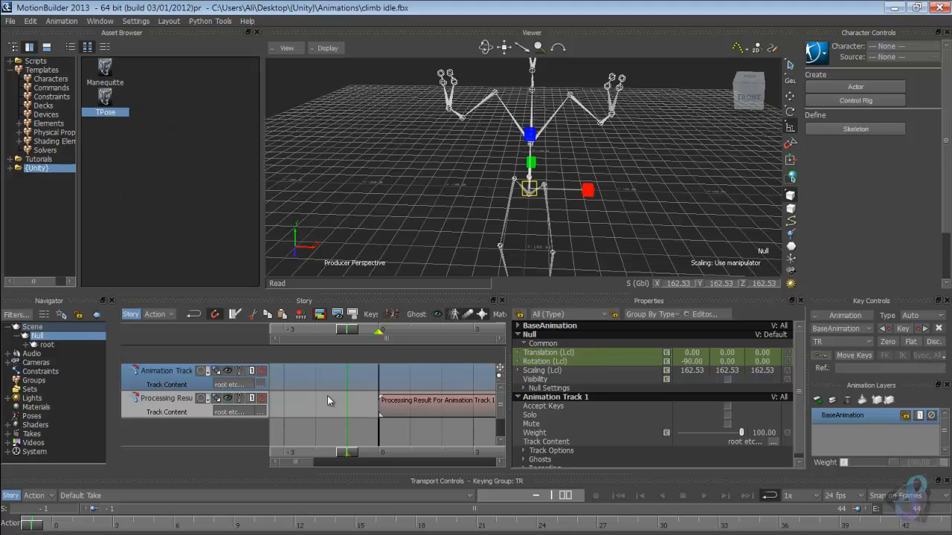
left_click_drag(348, 418, 359, 422)
left_click(369, 414)
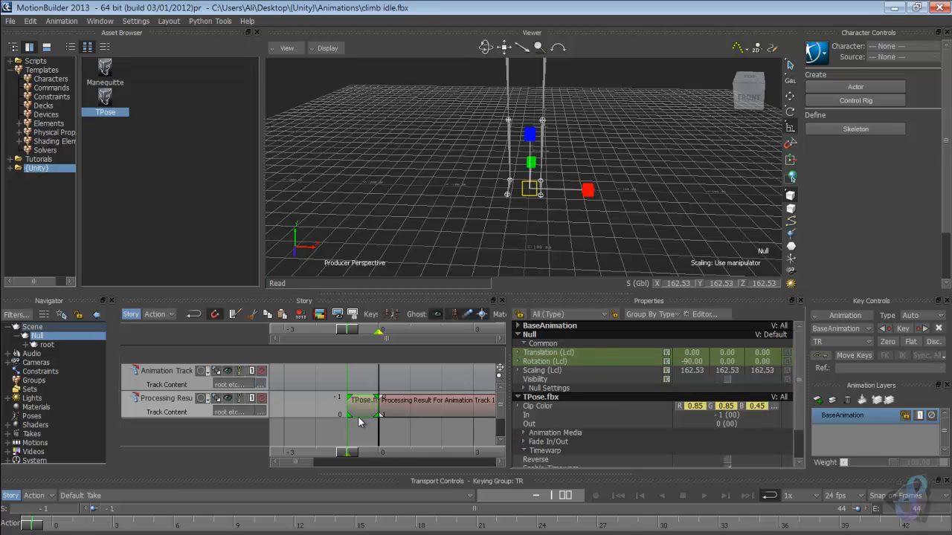
left_click_drag(614, 202, 336, 190, "ctrl")
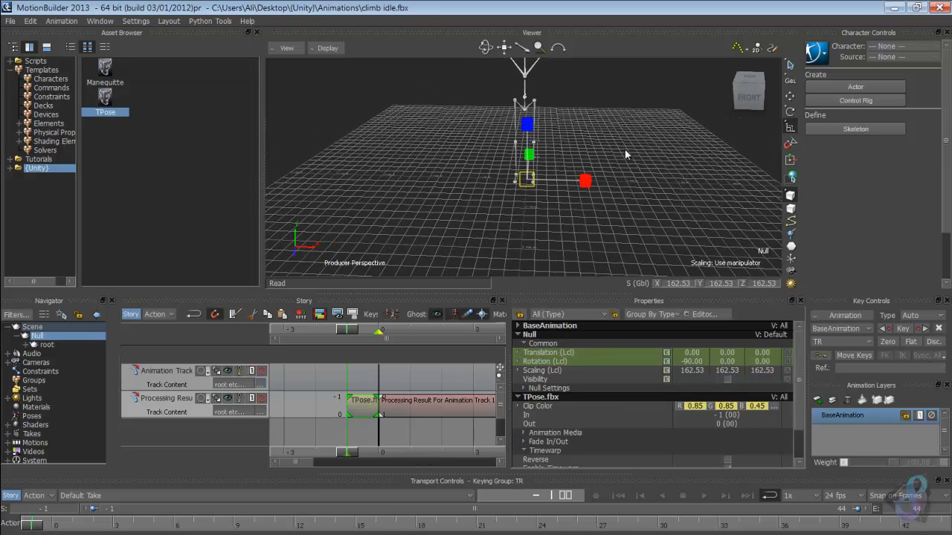
left_click_drag(625, 150, 583, 162, "shift")
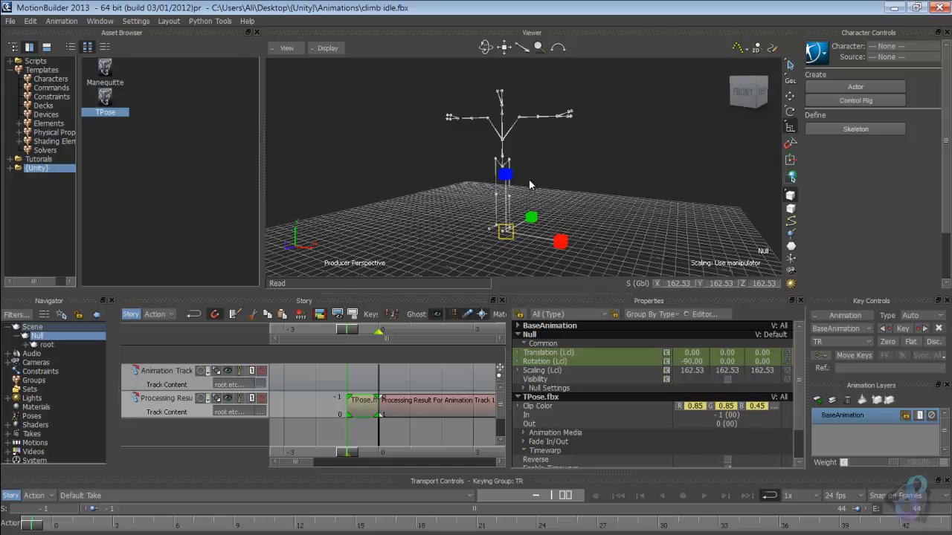
left_click_drag(551, 186, 524, 253, "ctrl+shift")
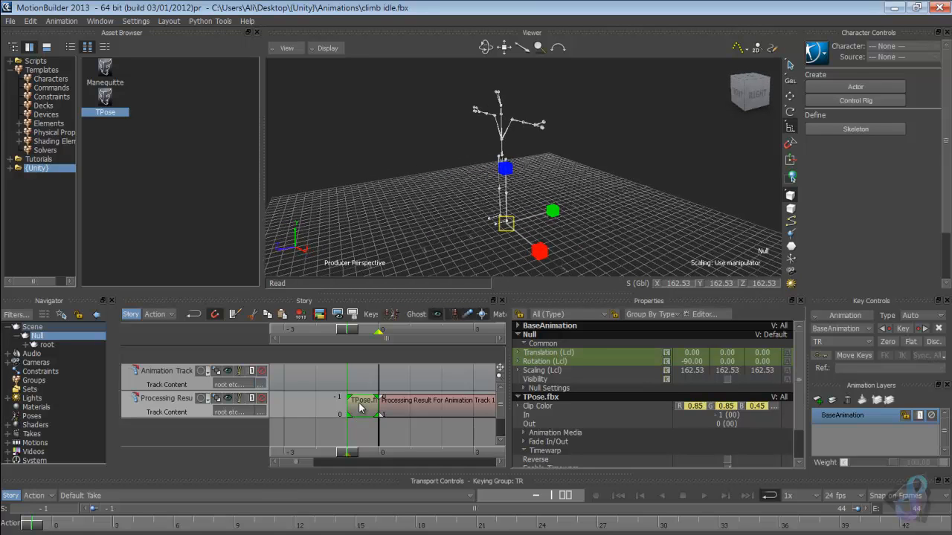
Step: Try a timeline start frame of -50 and return it to -1
left_click(65, 509)
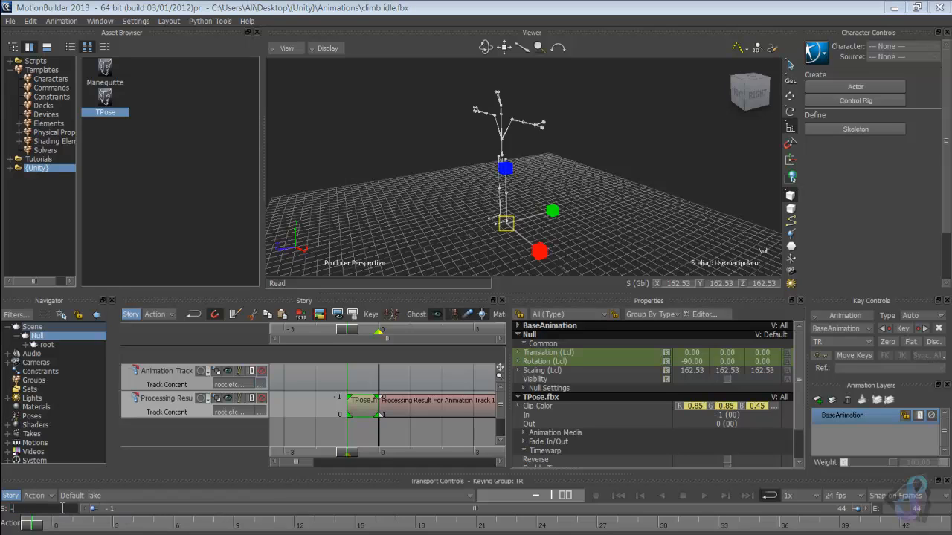
type("-50")
key("Return")
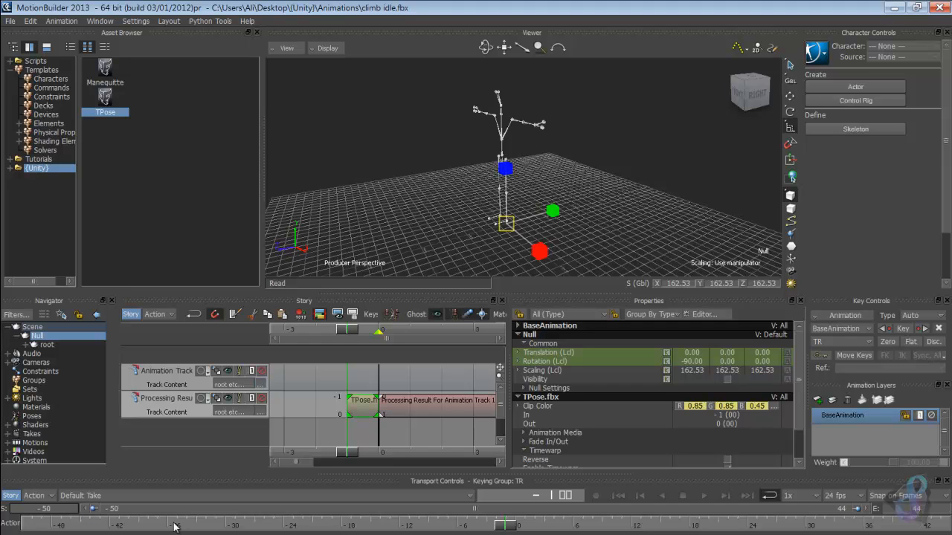
left_click(61, 510)
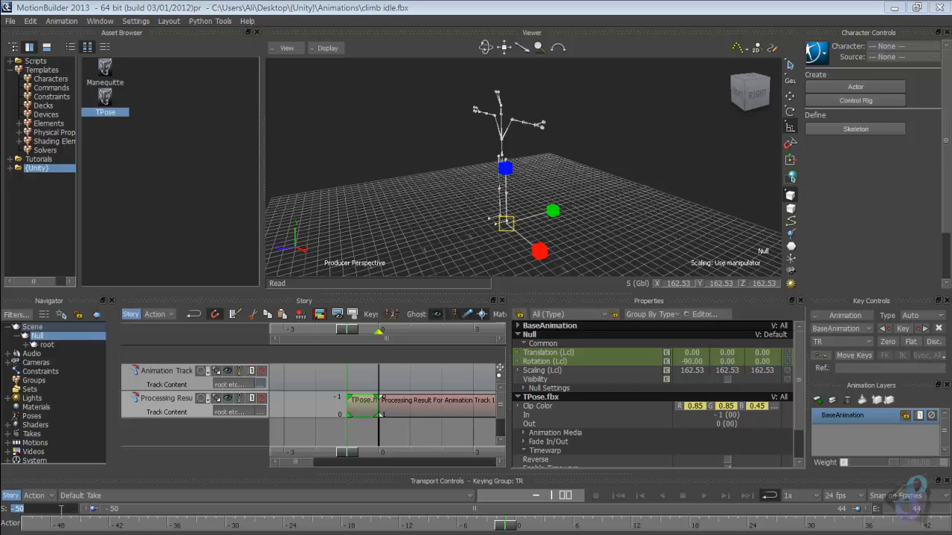
type("-1")
key("Return")
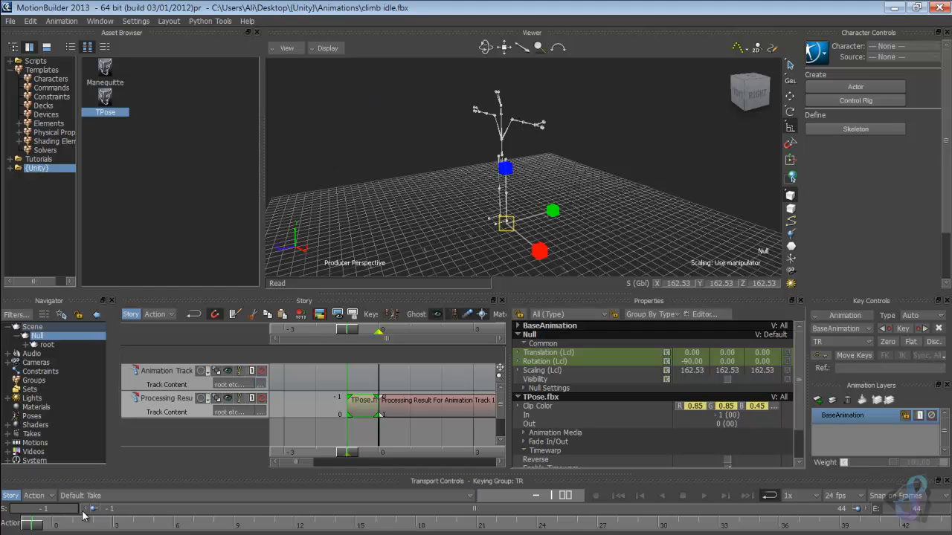
Step: Return the current time to frame -1 and plot the whole scene to the current take
left_click(60, 526)
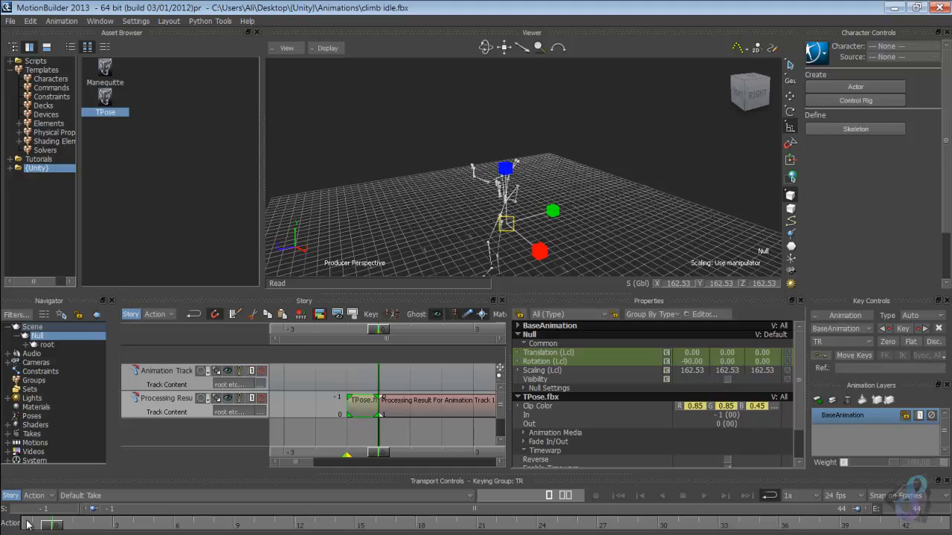
left_click(31, 526)
mouse_move(22, 525)
left_mouse_down()
mouse_move(46, 526)
mouse_move(30, 528)
left_mouse_up()
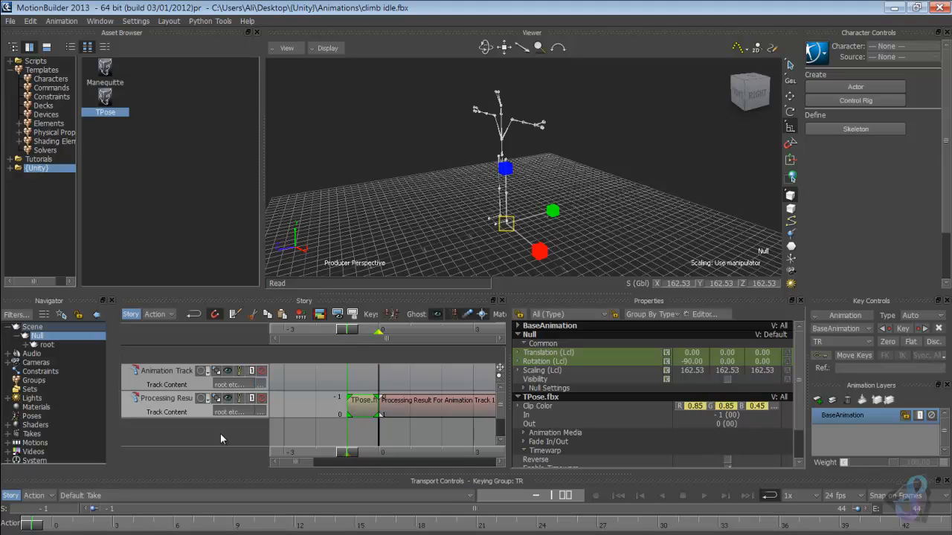
left_click(406, 409)
right_click(407, 409)
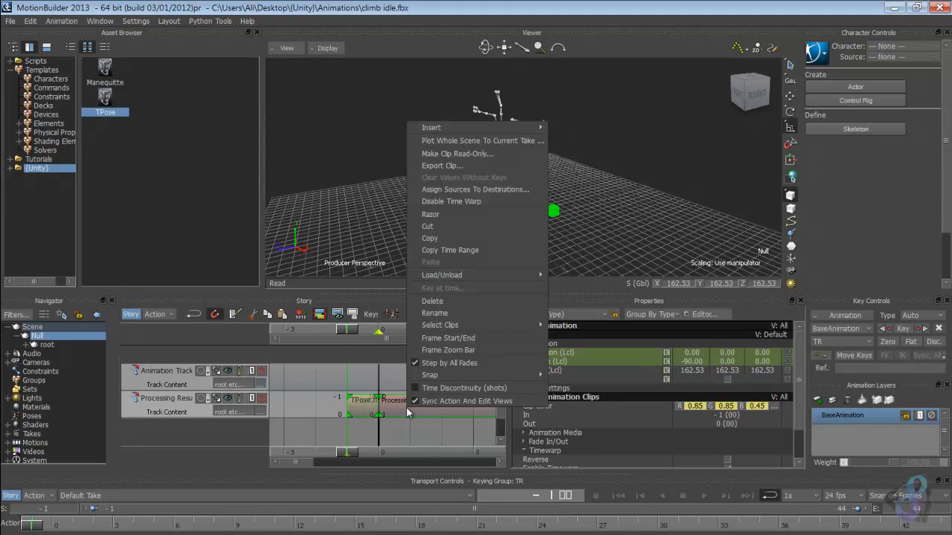
left_click(461, 140)
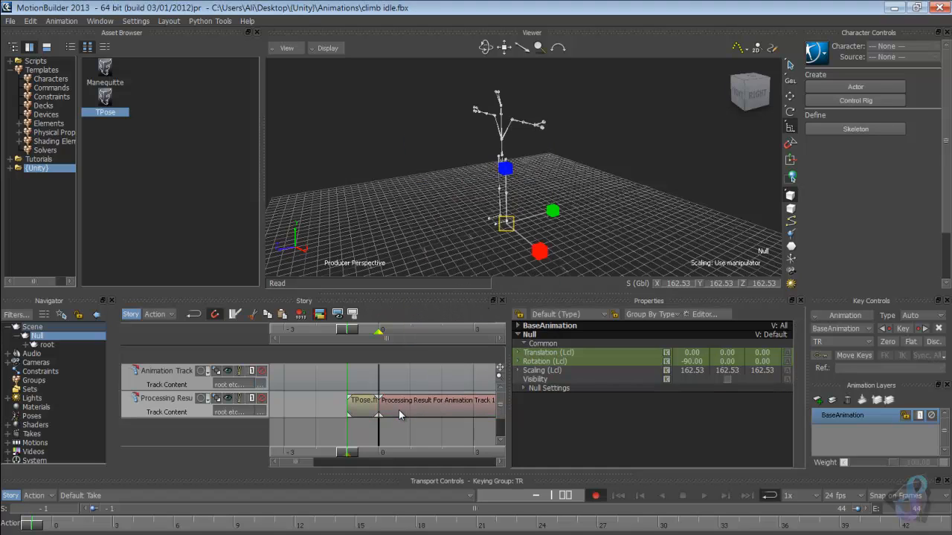
Step: Delete the processing result track and the original animation track from the Story
left_click(149, 412)
key("Delete")
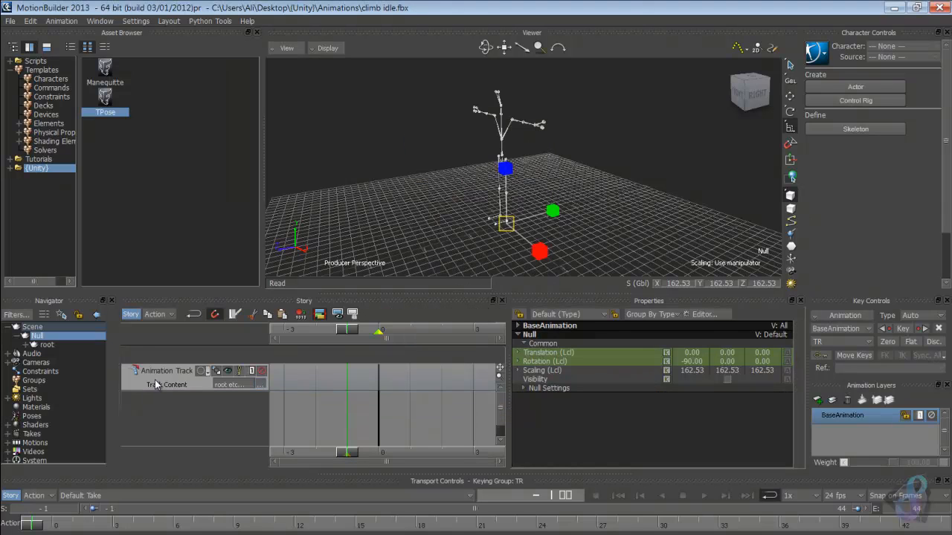
left_click(158, 384)
key("Delete")
Step: Define the character from the skeleton's root with the Source T template, matching all bones, and lock the characterization
left_click(838, 104)
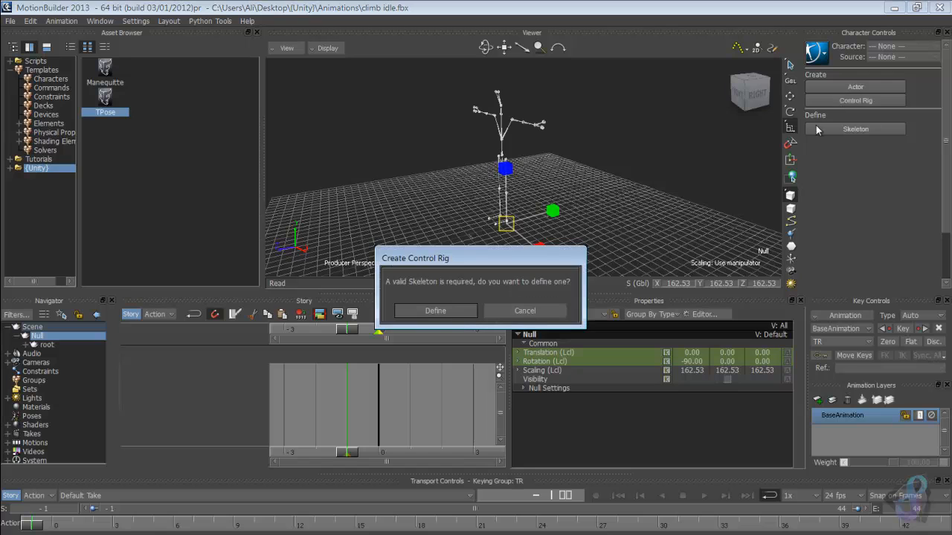
left_click(436, 311)
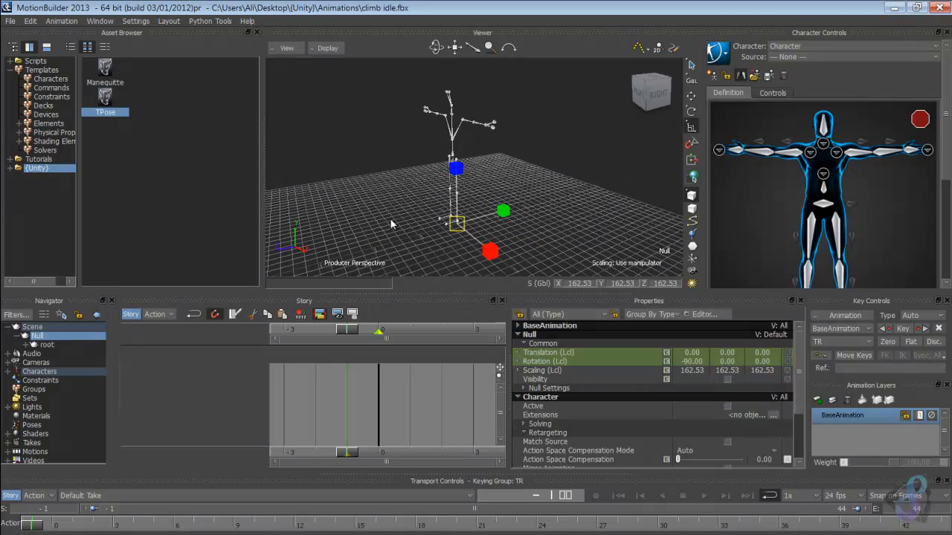
left_click_drag(511, 226, 470, 213, "ctrl+shift")
left_click(468, 173)
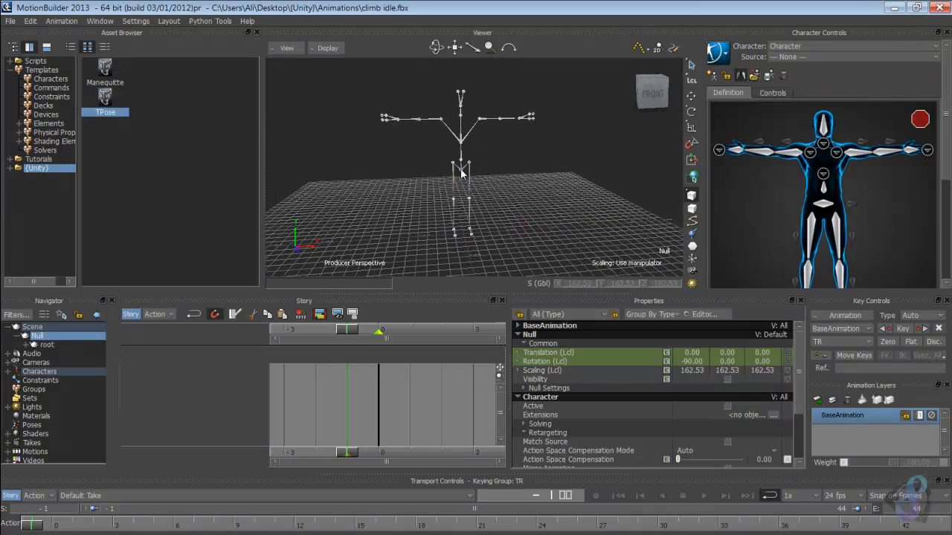
left_click(461, 172)
left_click(753, 75)
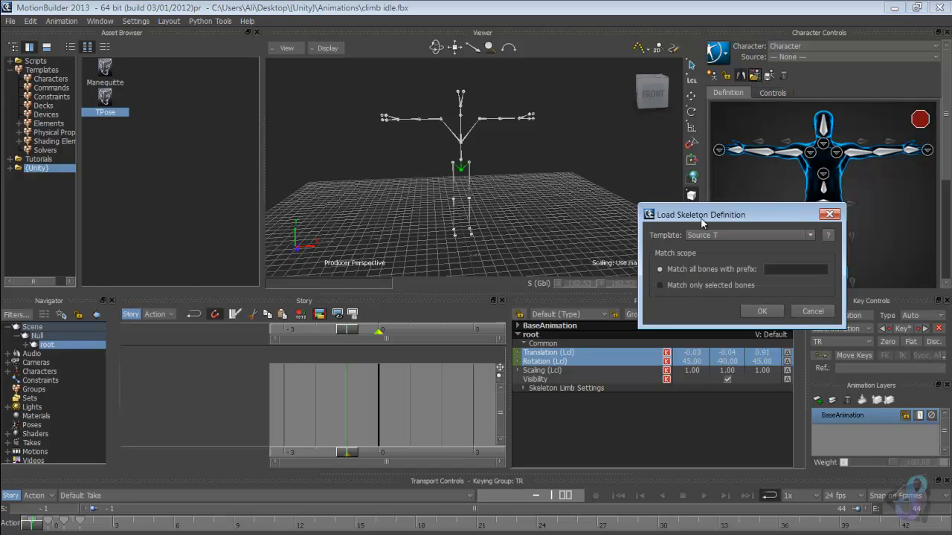
left_click(762, 312)
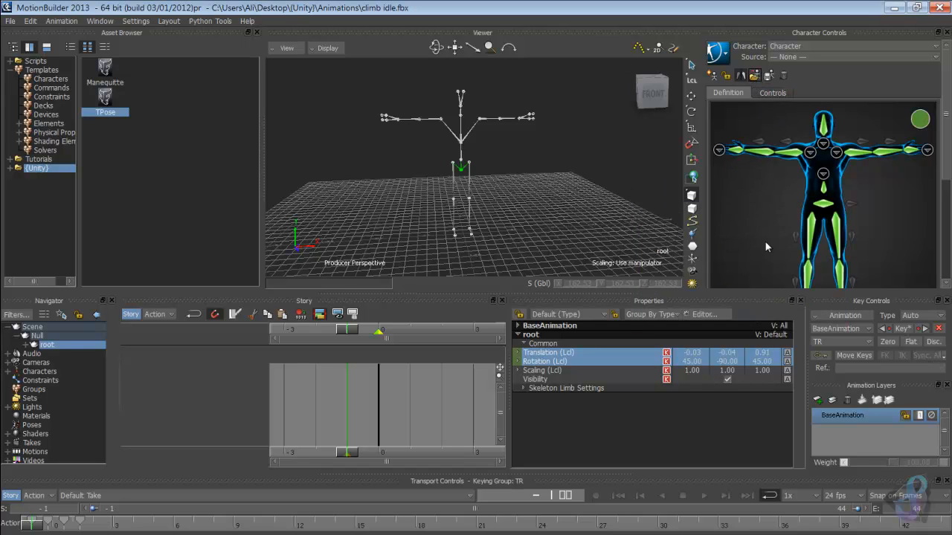
left_click(725, 76)
left_click(418, 311)
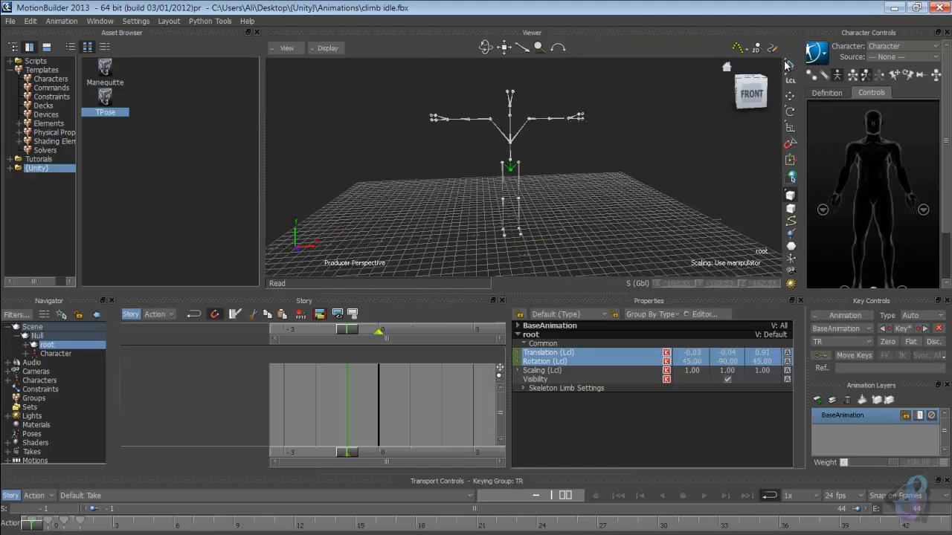
Step: Bake the character's animation to a new FK/IK control rig
left_click(817, 54)
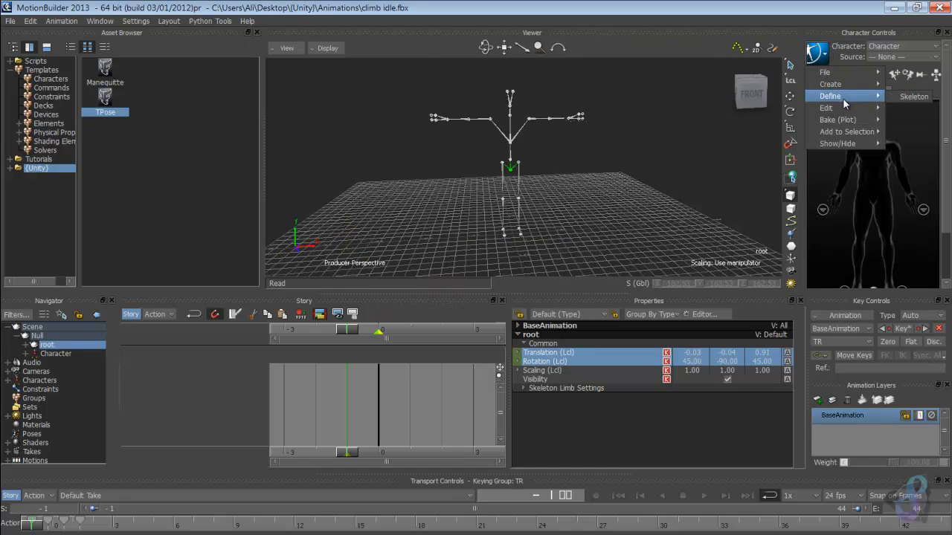
mouse_move(825, 120)
left_click(743, 132)
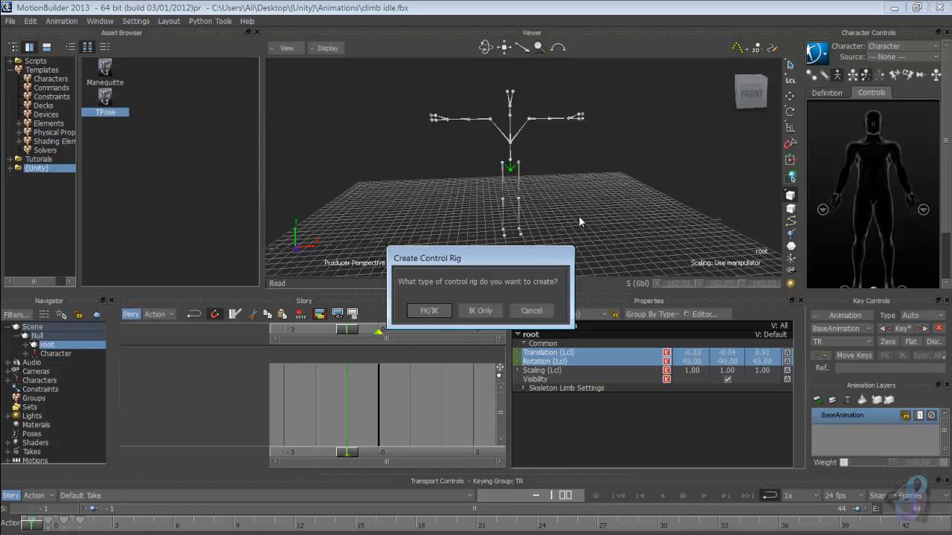
left_click(429, 312)
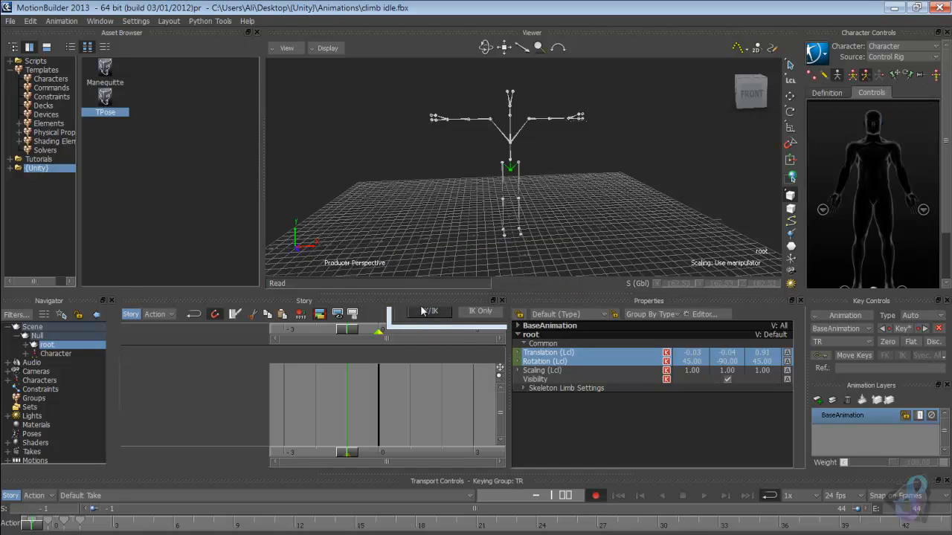
left_click(10, 21)
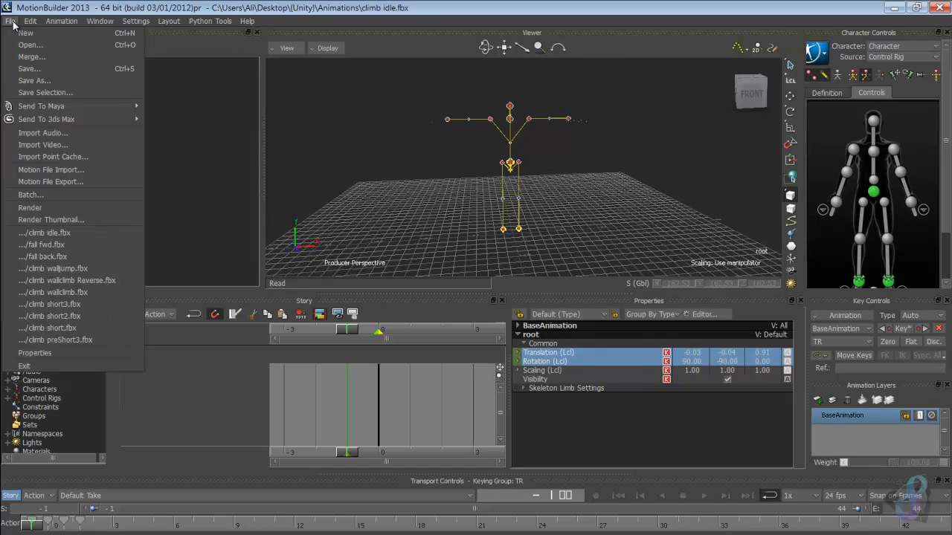
left_click(212, 122)
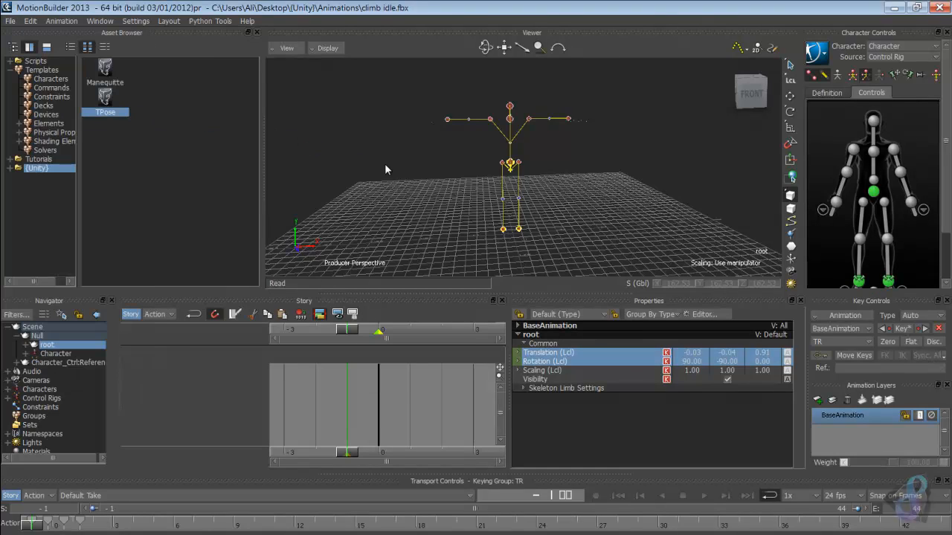
Step: Open climb wallclimb.fbx from the Animations folder with its contents loaded
left_click(11, 21)
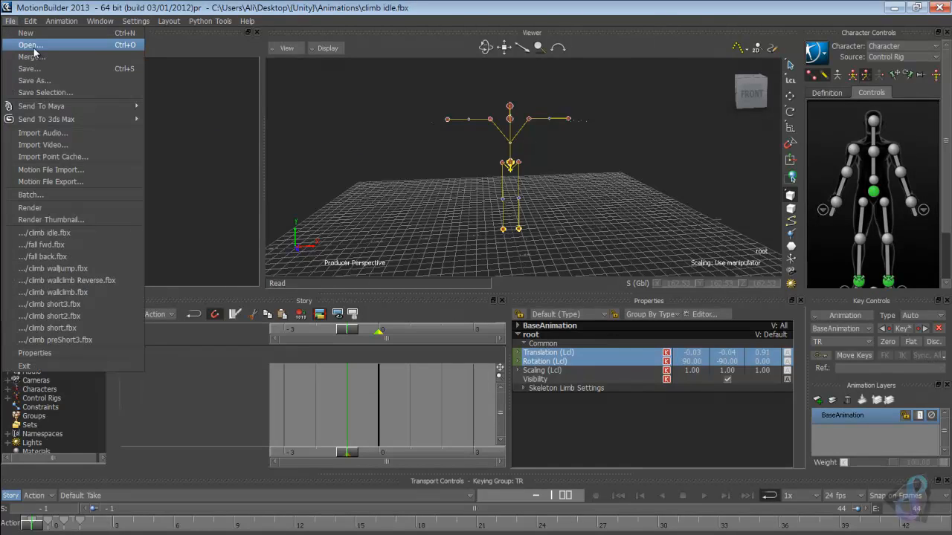
left_click(38, 48)
scroll(520, 254, "down", 12)
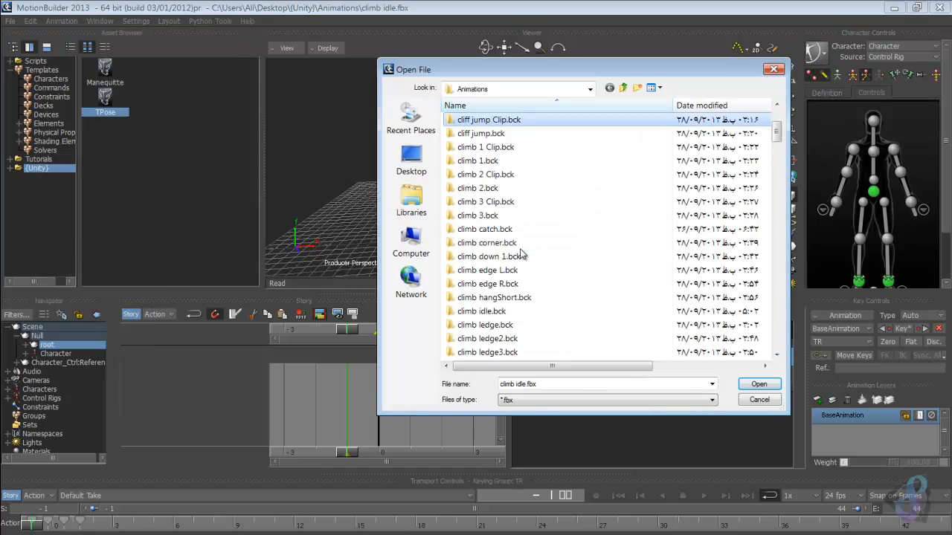
scroll(521, 254, "down", 15)
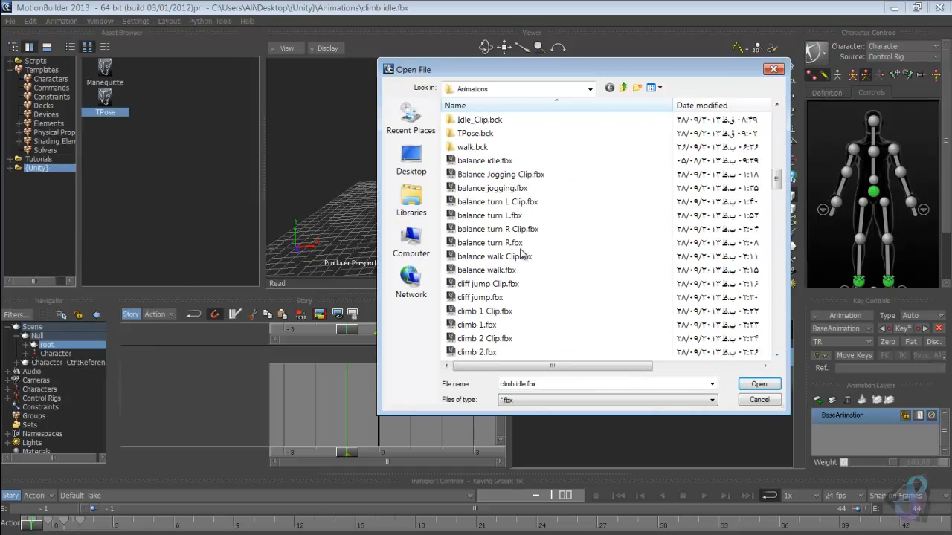
scroll(521, 254, "down", 3)
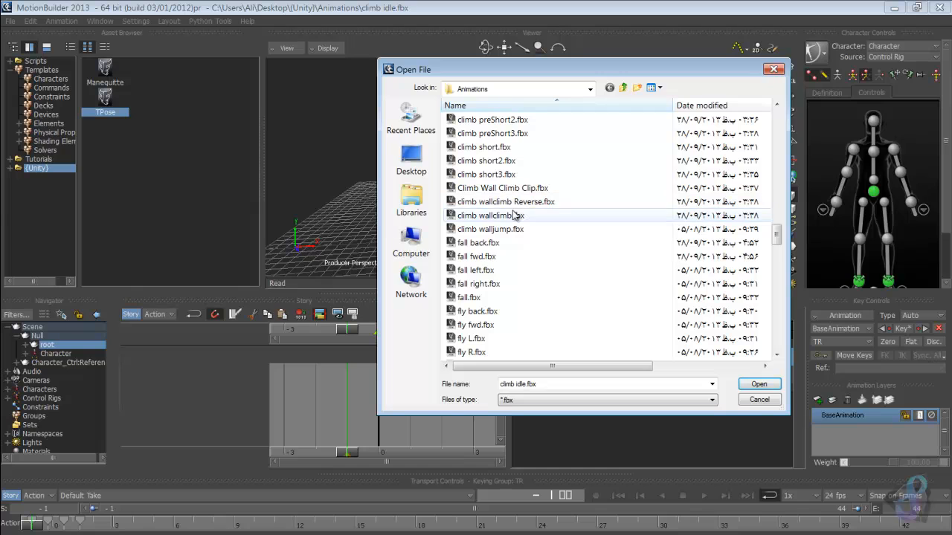
double_click(509, 216)
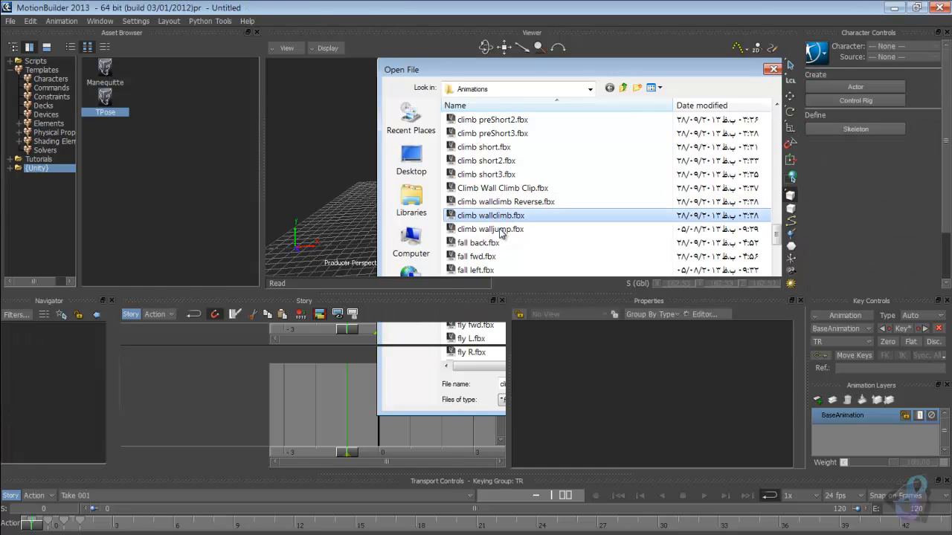
left_click(301, 481)
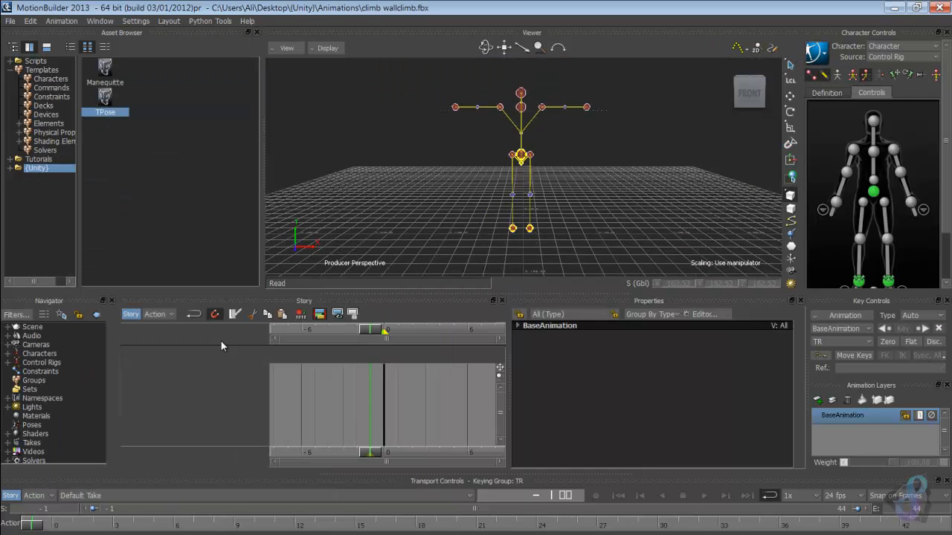
Step: Scrub through the first frames after the T-pose to examine where the climbing motion starts
left_click_drag(37, 525, 85, 527)
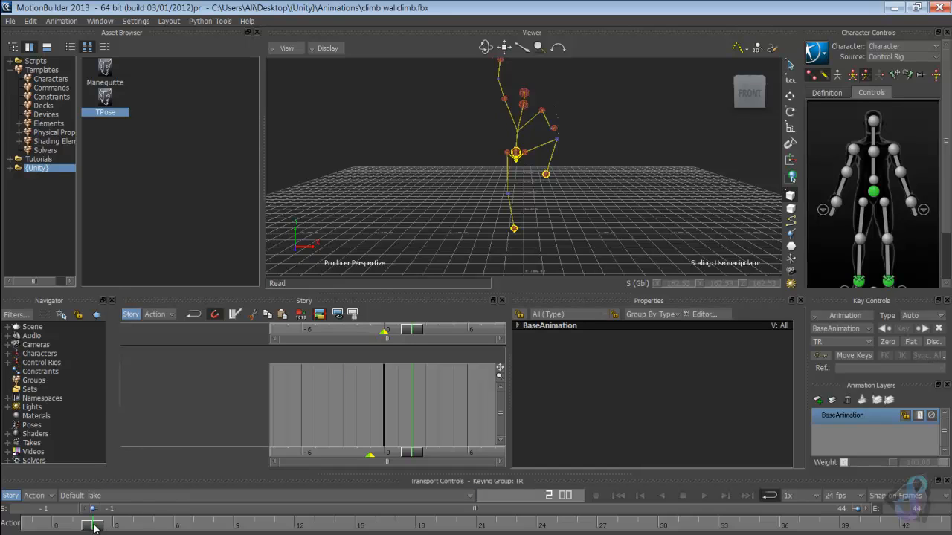
left_click_drag(94, 527, 112, 527)
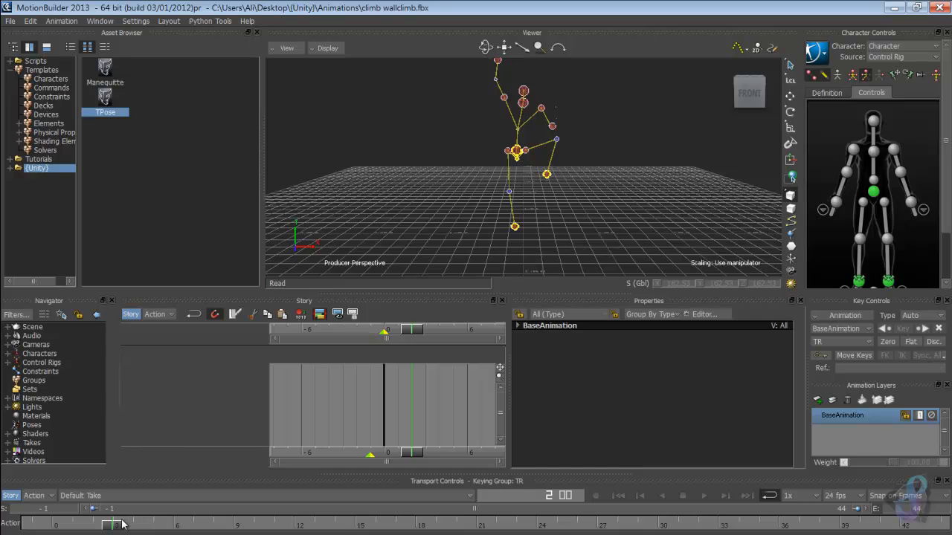
key("Right")
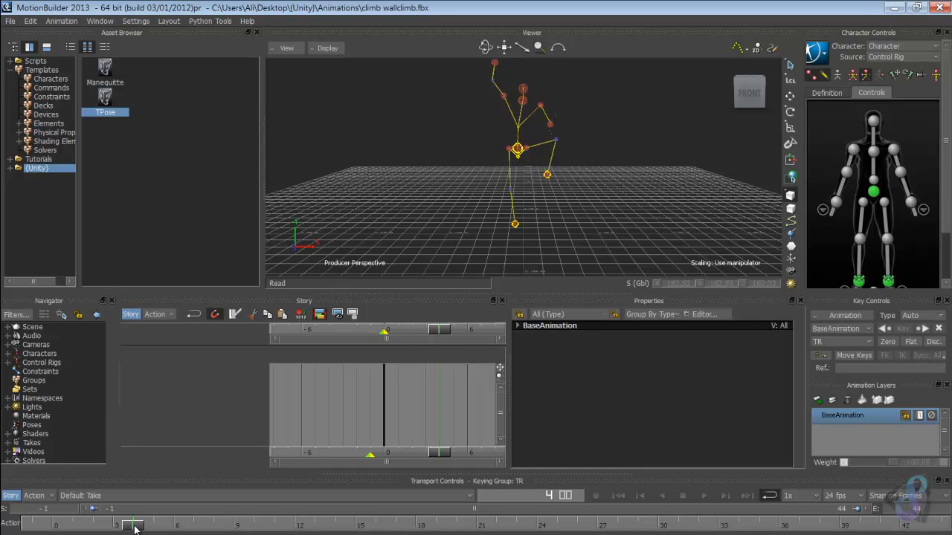
left_click_drag(135, 528, 80, 518)
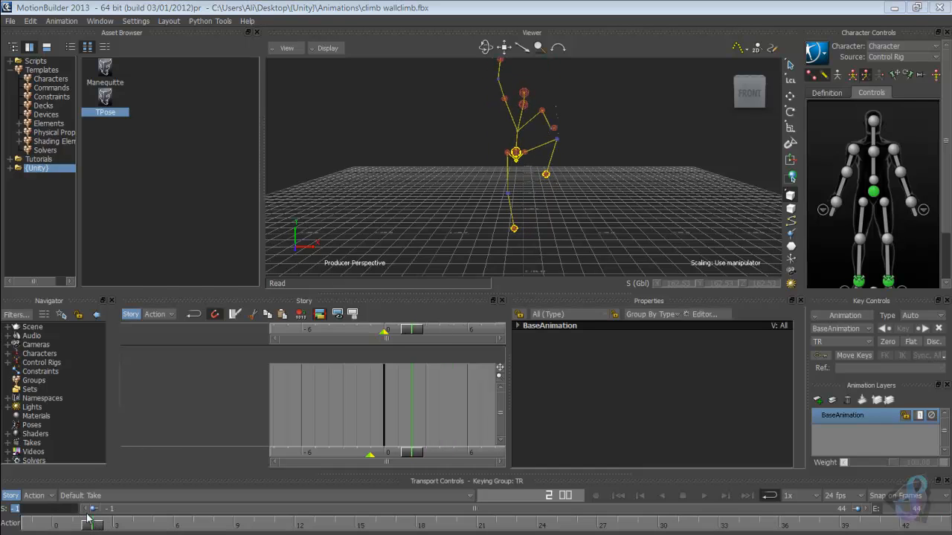
Step: Try a timeline start frame of 0, and set the start frame to 1 to exclude the T-pose
type("0")
key("Return")
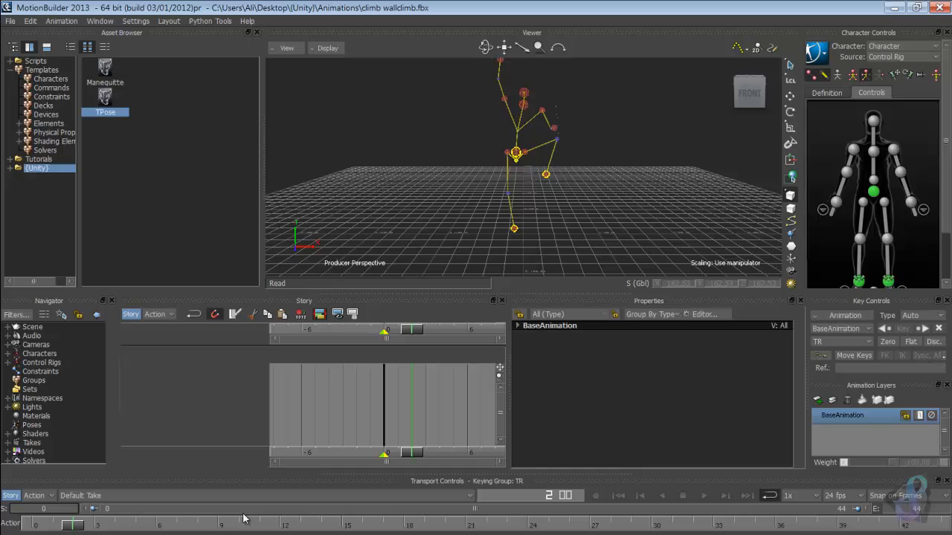
left_click(57, 509)
type("1")
key("Return")
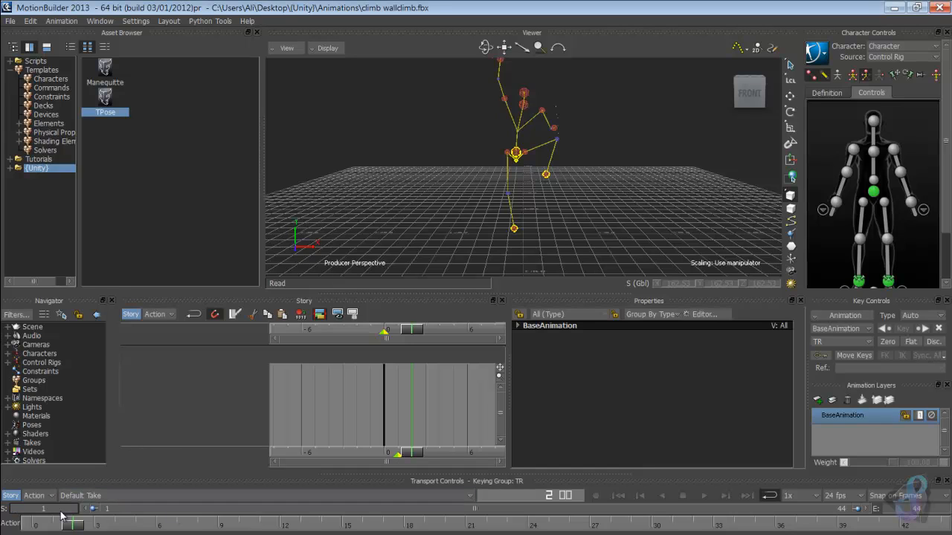
Step: Play the wall climb loop from frame 1, stop it and return to the start frame
left_click(619, 496)
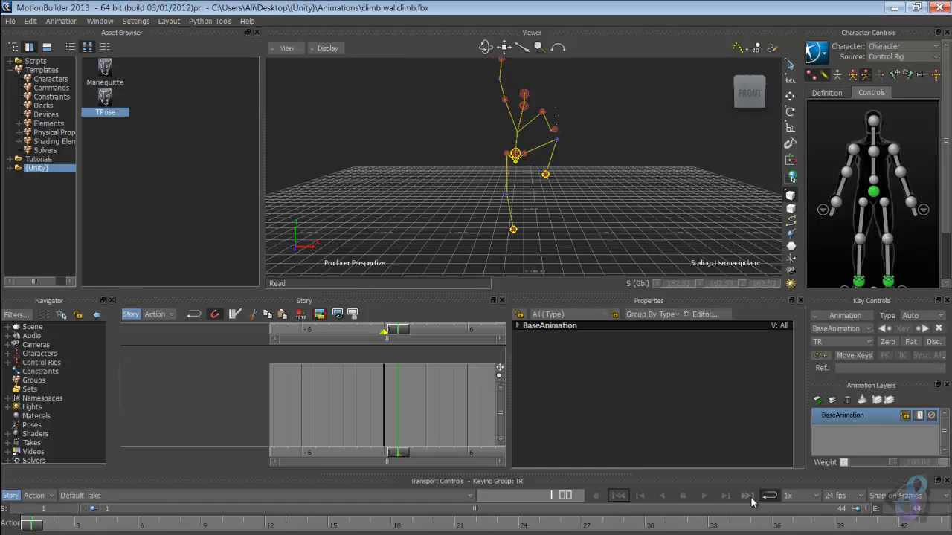
left_click(704, 495)
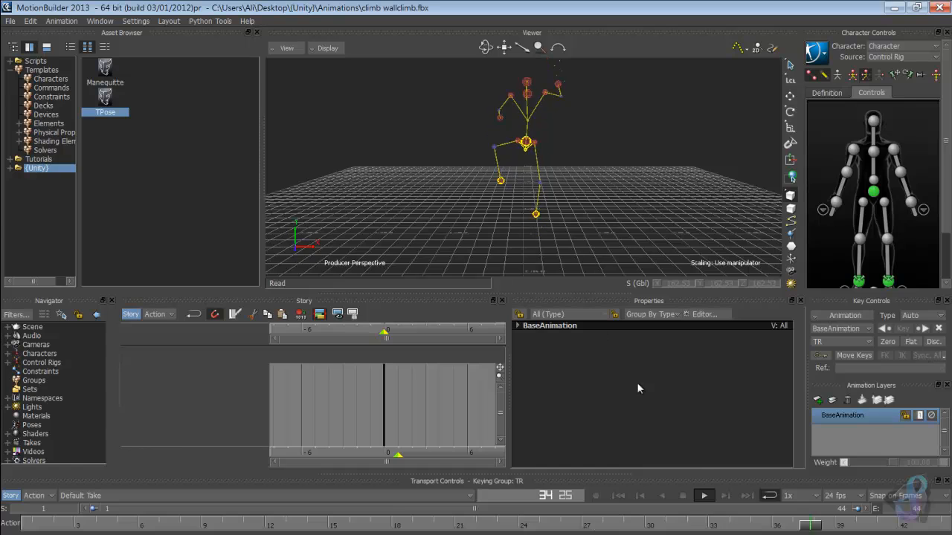
left_click(683, 495)
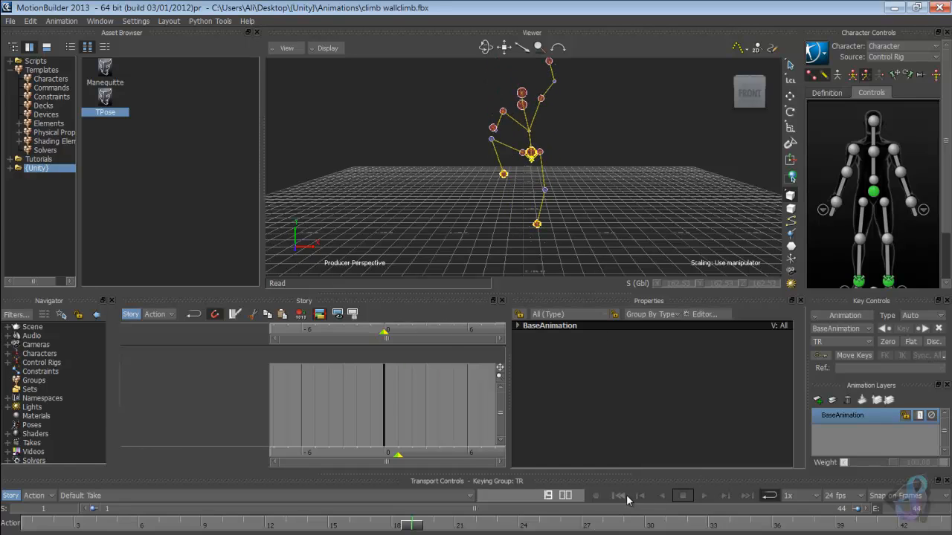
left_click(618, 495)
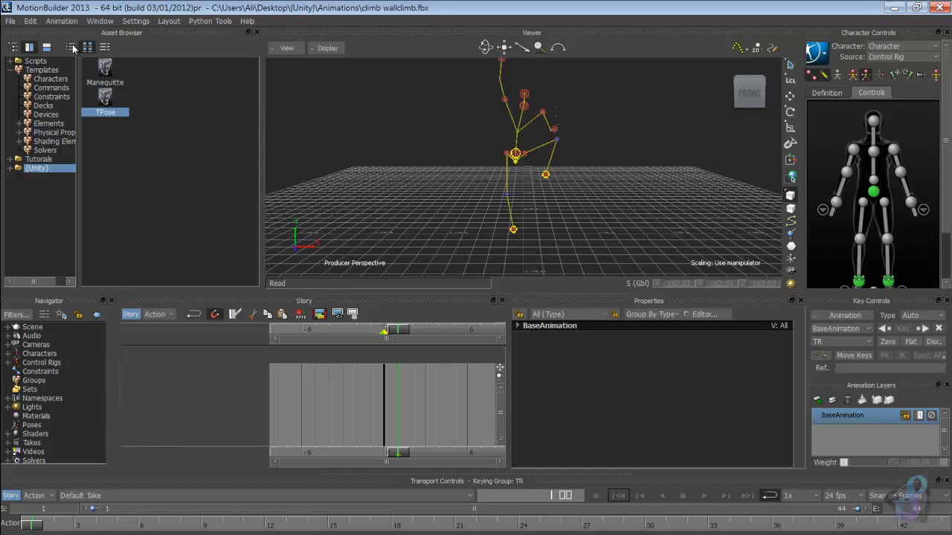
Step: Open climb wallclimb Reverse.fbx from the Animations folder with its default contents loaded
left_click(17, 24)
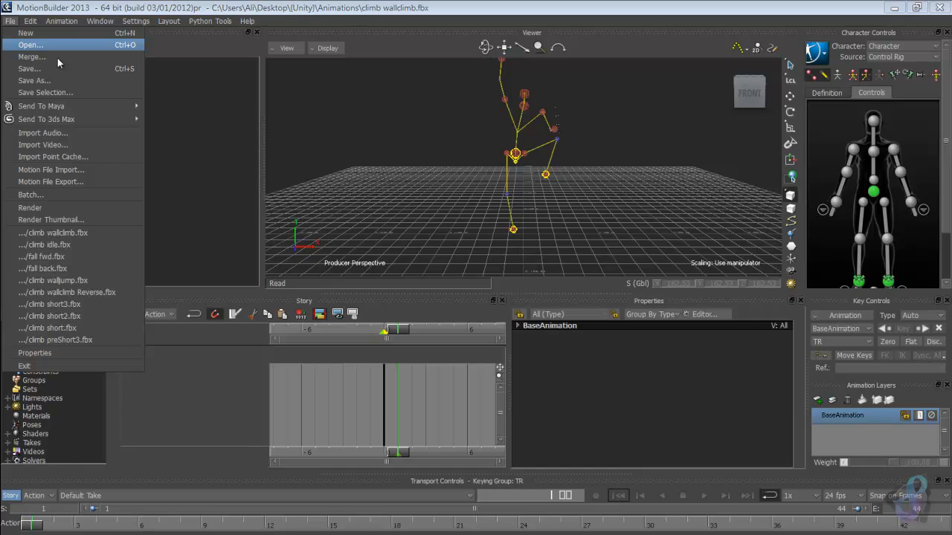
left_click(24, 43)
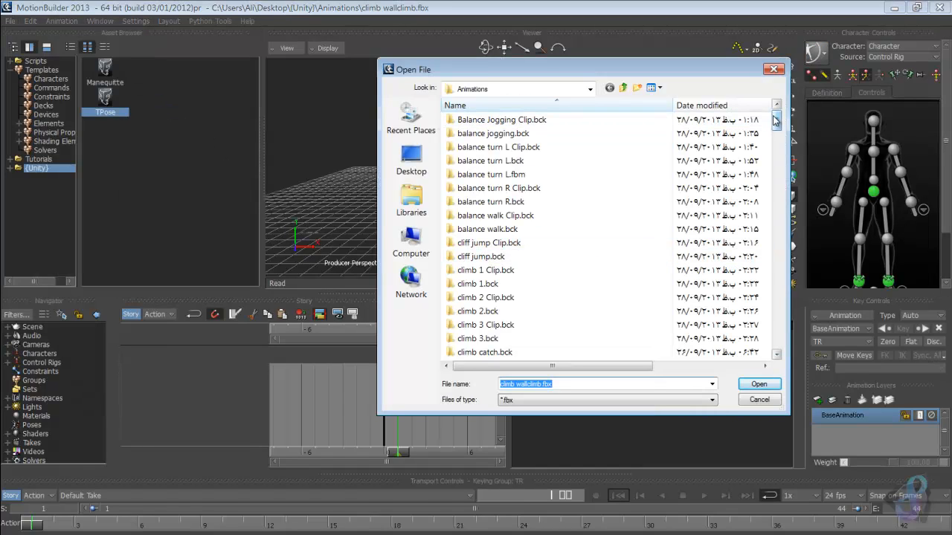
left_click_drag(777, 124, 779, 235)
double_click(526, 230)
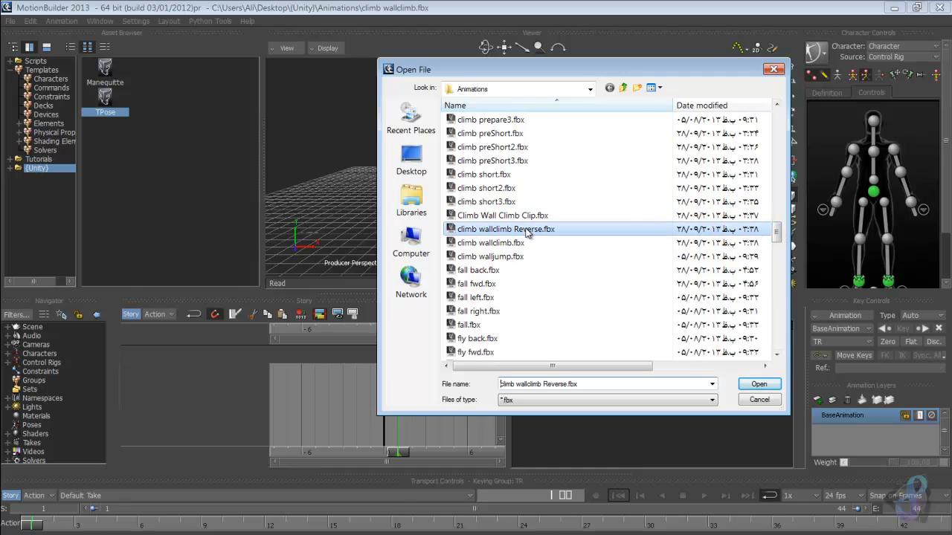
left_click(470, 310)
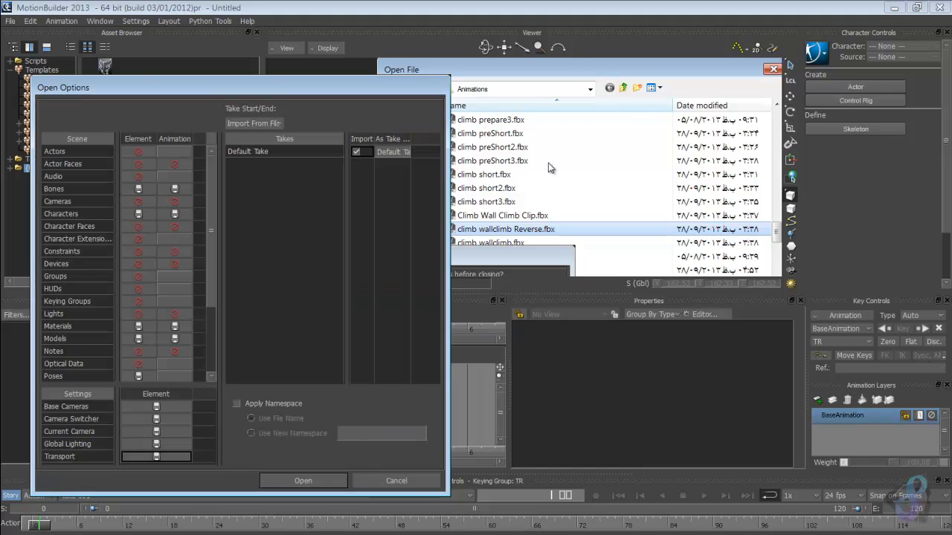
left_click(303, 481)
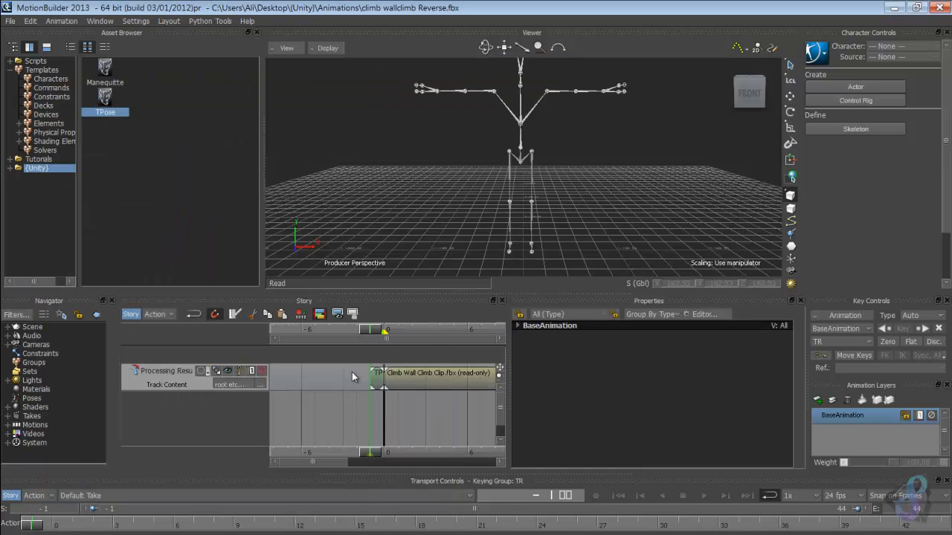
Step: Orbit the skeleton view and scrub through the reversed wall climb to examine its motion, returning to frame -1
mouse_move(571, 216)
left_mouse_down("ctrl+shift")
mouse_move(591, 217)
mouse_move(576, 225)
left_mouse_up("ctrl+shift")
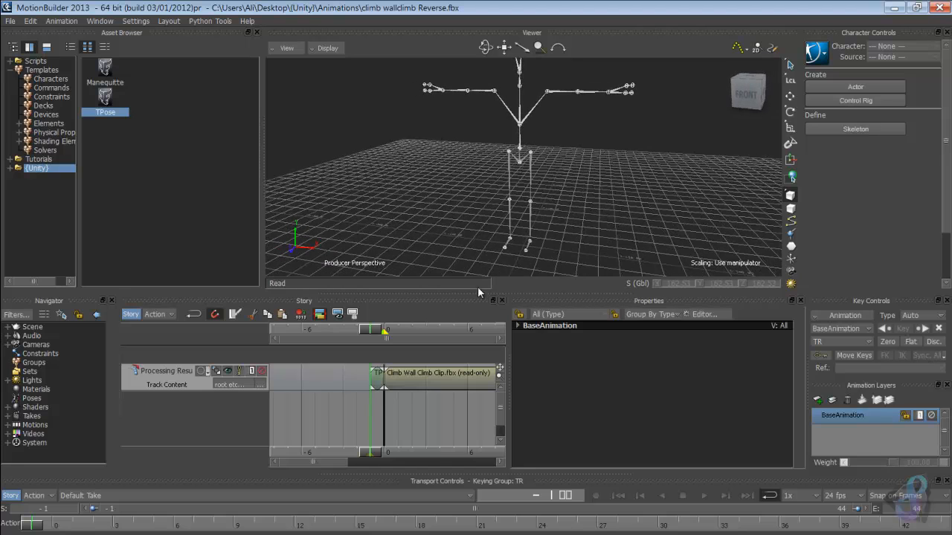
left_click_drag(34, 527, 370, 525)
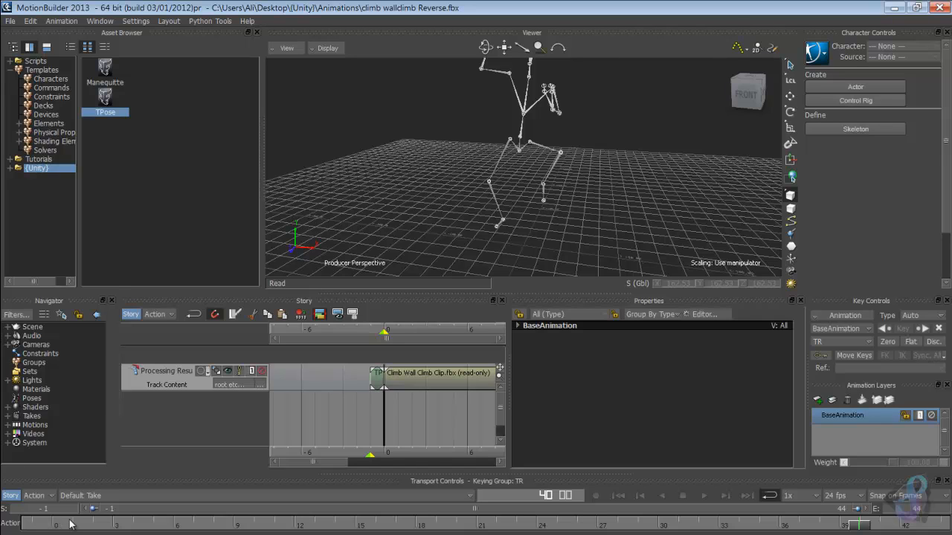
left_click_drag(71, 525, 28, 526)
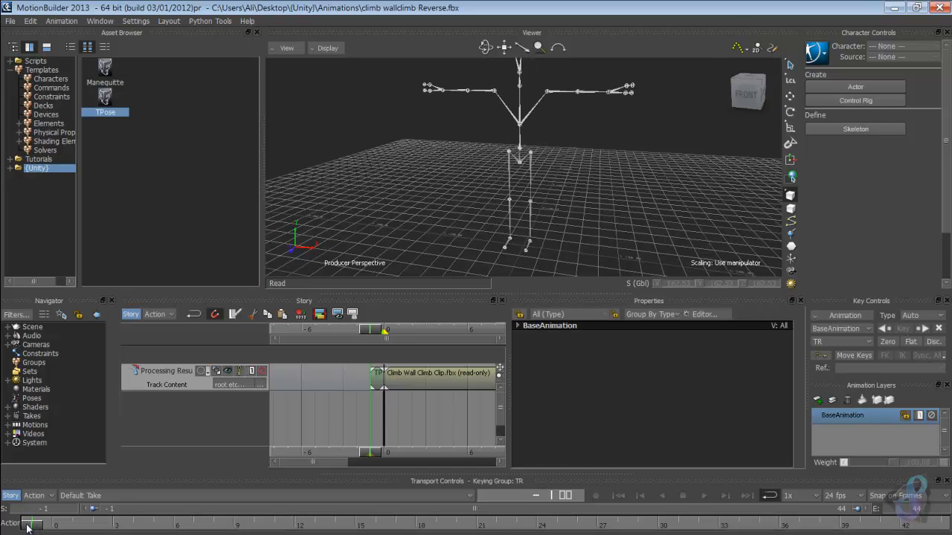
Step: Plot the whole scene from the T-pose and wall climb clips to the current take, and delete the Processing Results story track
left_click(378, 374)
right_click(417, 377)
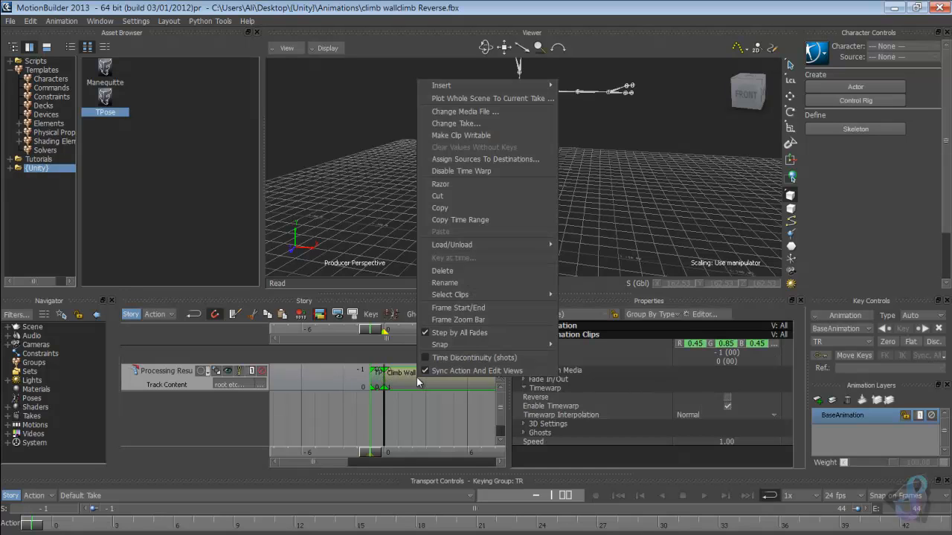
left_click(482, 98)
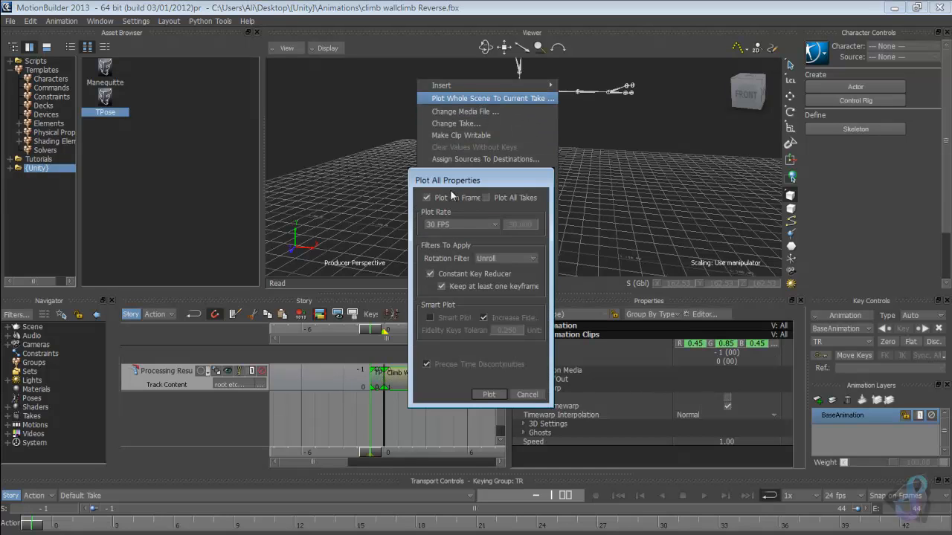
left_click(488, 394)
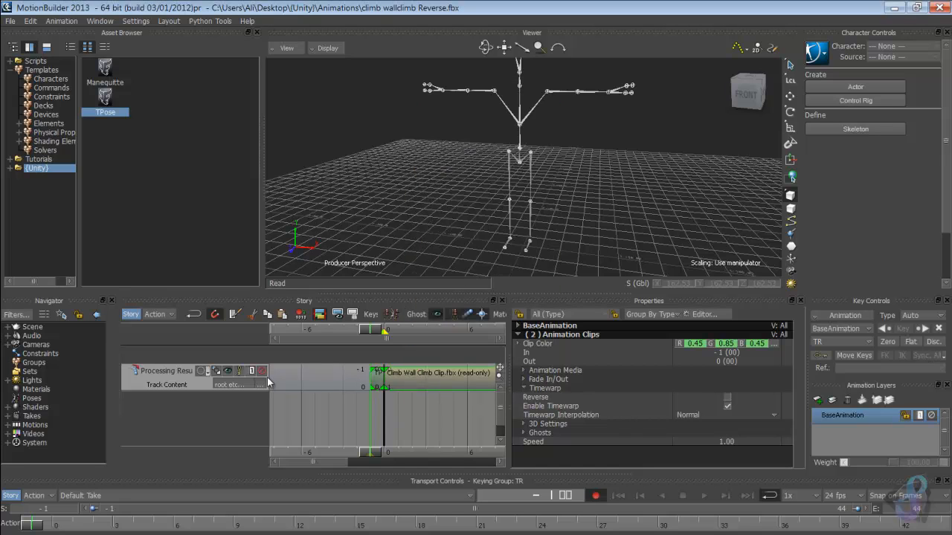
left_click(169, 379)
key("Delete")
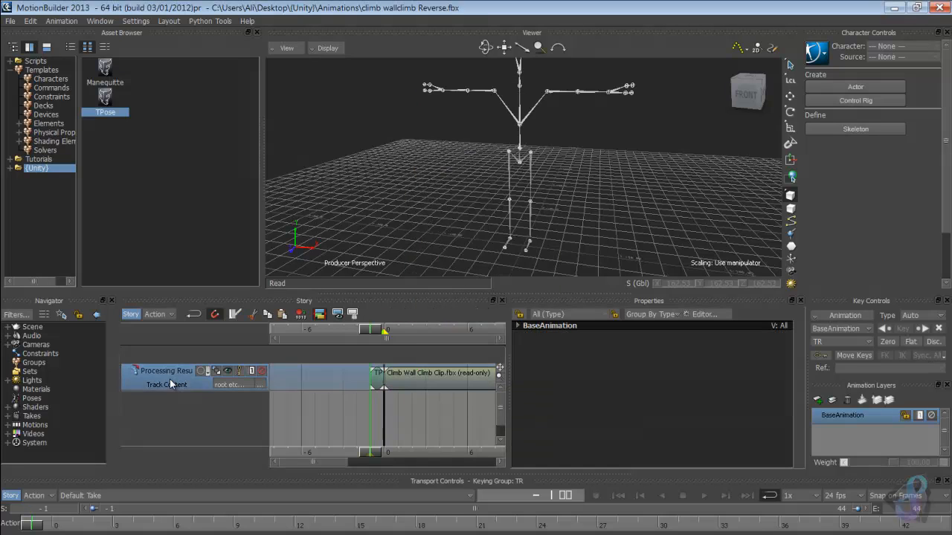
Step: Open the FCurves editor and create a time warp
left_click(103, 22)
left_click(133, 168)
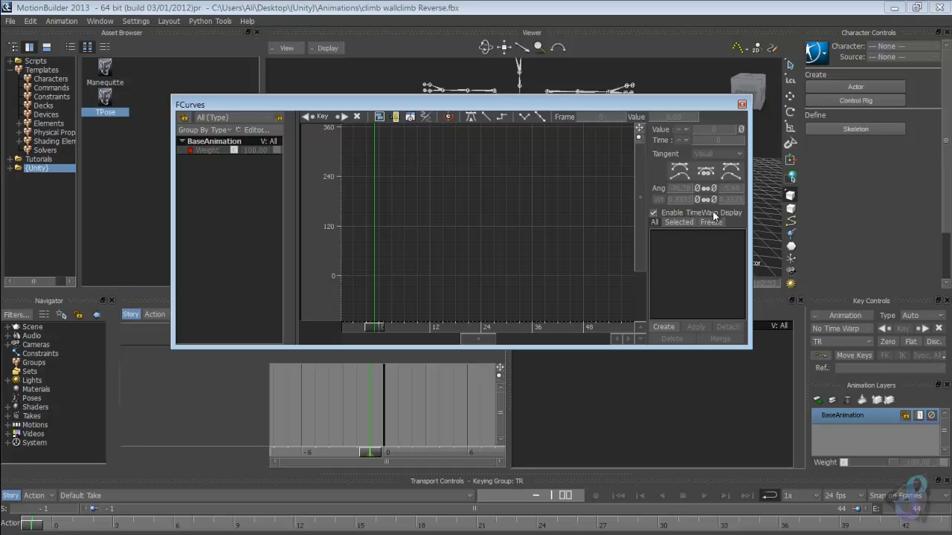
left_click(663, 327)
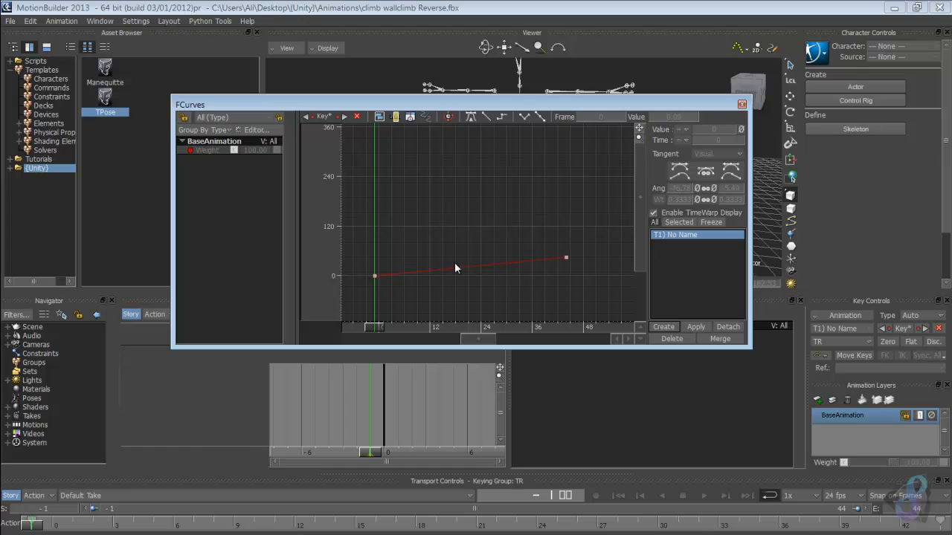
Step: Try to insert a key at frame 0 on the time warp curve, and close the FCurves editor
left_click_drag(360, 265, 582, 288, "ctrl")
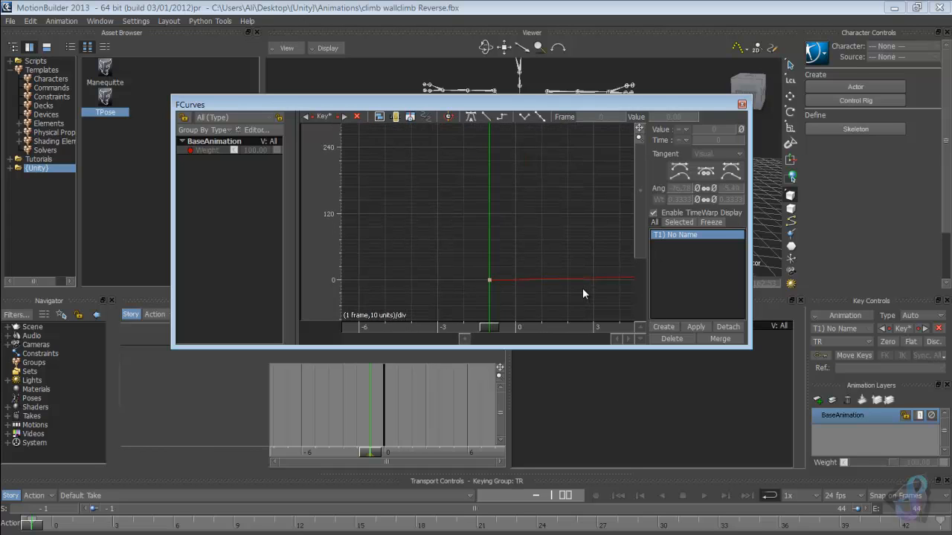
left_click_drag(545, 250, 507, 171, "shift")
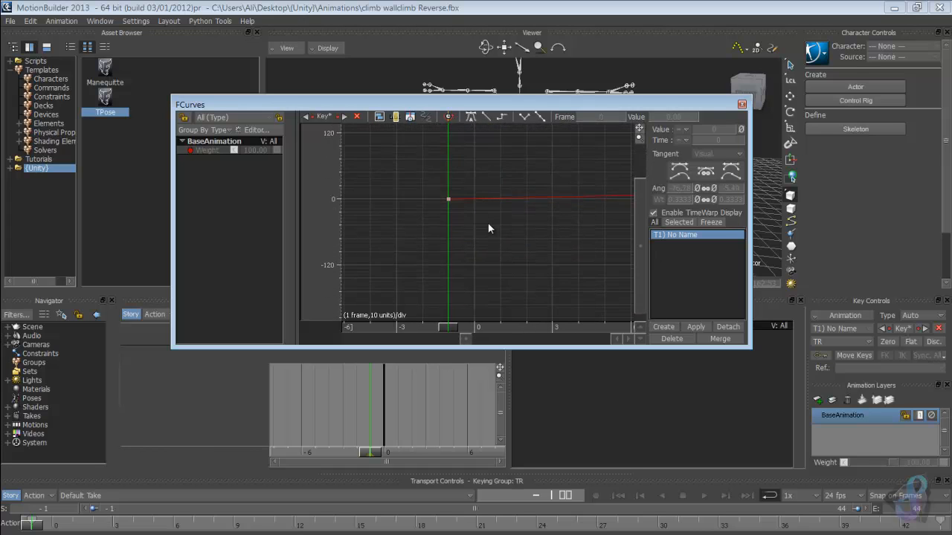
mouse_move(488, 222)
left_mouse_down("ctrl")
mouse_move(511, 231)
mouse_move(483, 207)
left_mouse_up("ctrl")
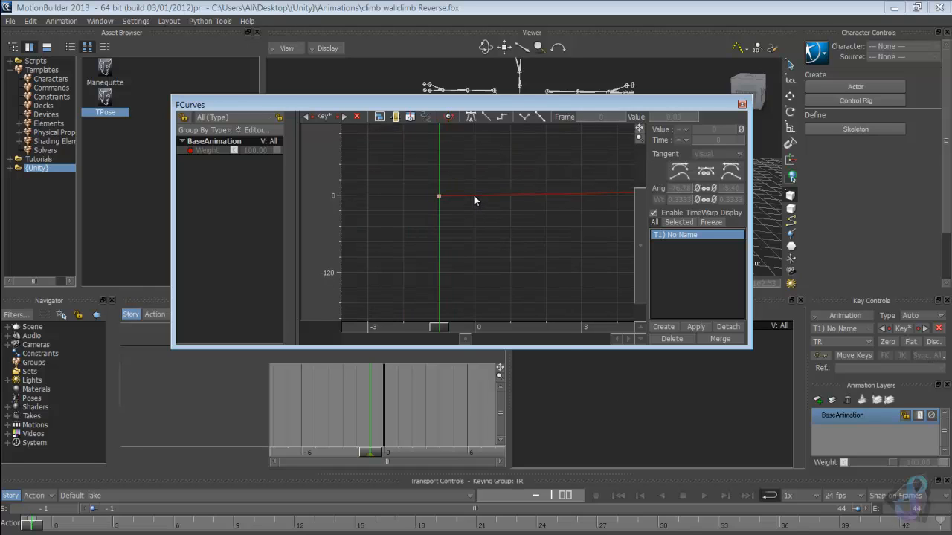
right_click(473, 194)
left_click(490, 205)
right_click(475, 193)
left_click(486, 202)
right_click(512, 194)
left_click(523, 205)
left_click_drag(506, 259, 575, 290, "shift")
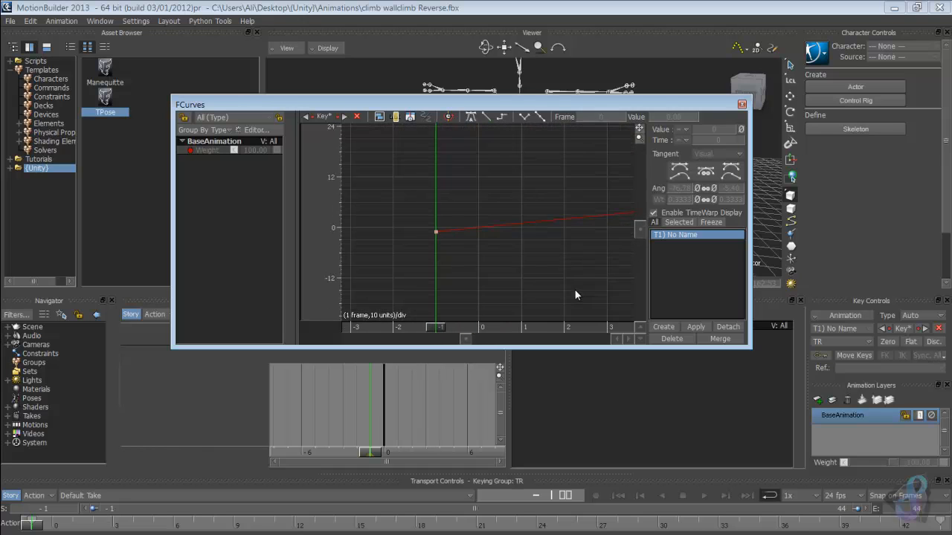
right_click(478, 226)
left_click(491, 230)
left_click(741, 104)
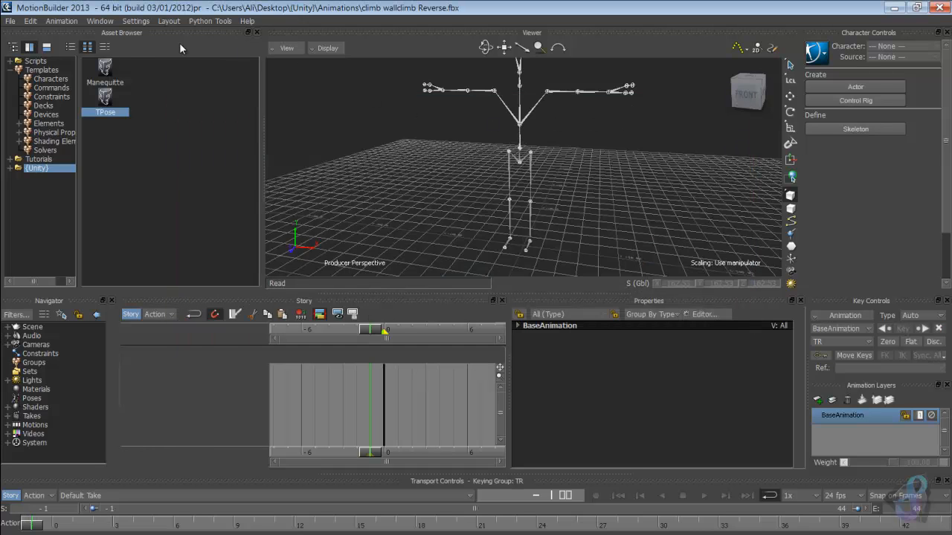
Step: Reopen the FCurves editor and retry inserting a time warp key at frame 0
left_click(100, 21)
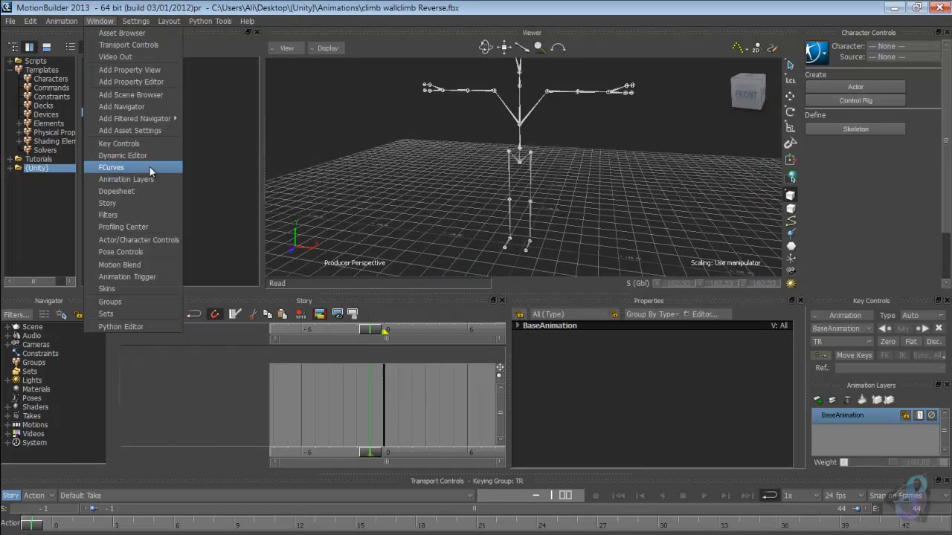
left_click(112, 168)
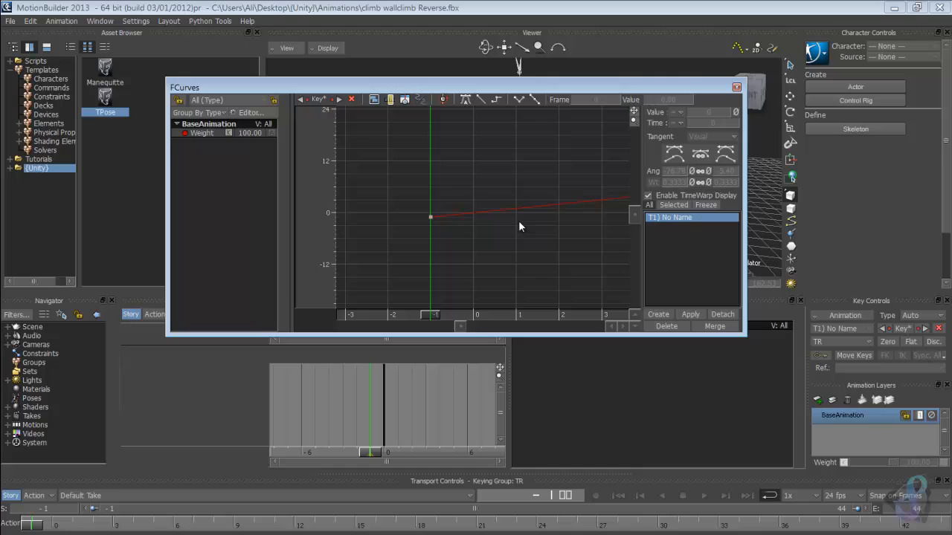
right_click(473, 214)
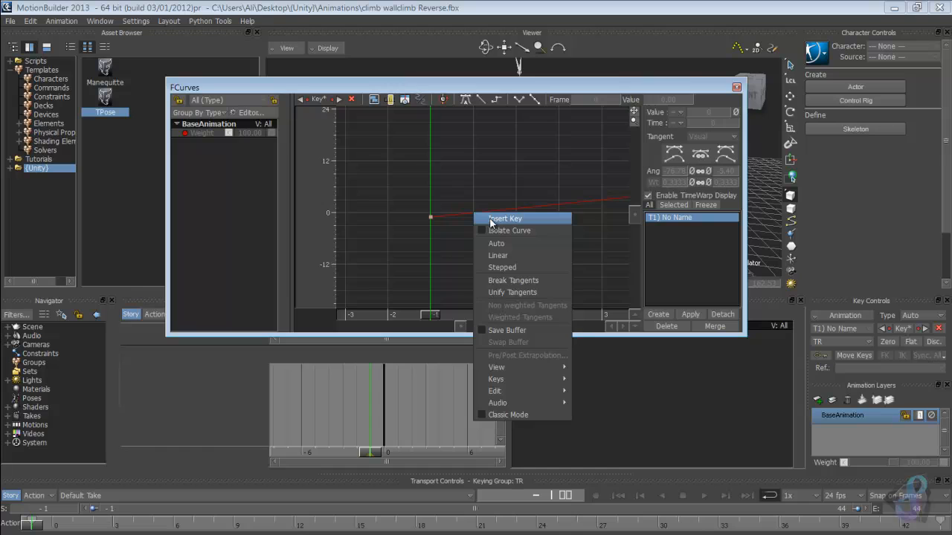
left_click(489, 219)
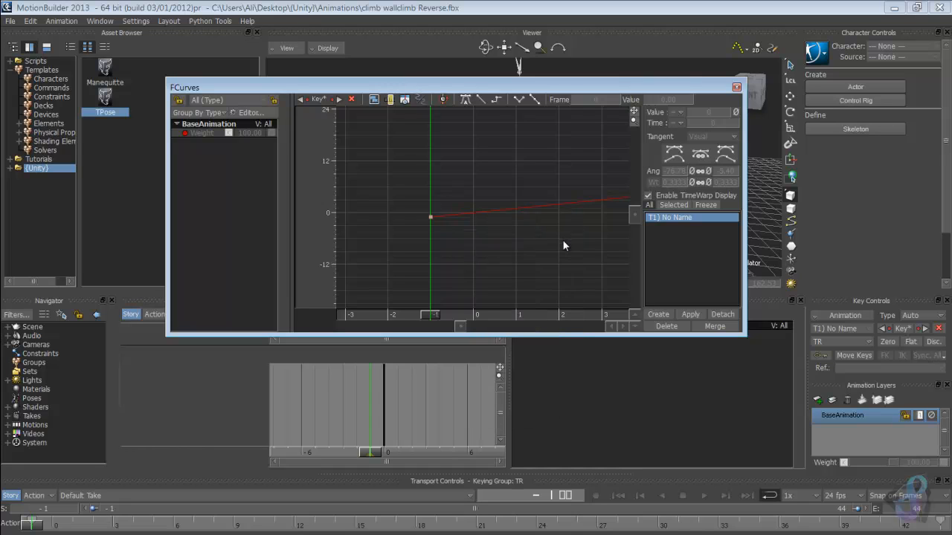
Step: Check the curve's key options and try repeatedly to insert a key near the start of the time warp curve
left_click_drag(562, 240, 481, 251, "shift")
left_click_drag(558, 253, 488, 255, "ctrl")
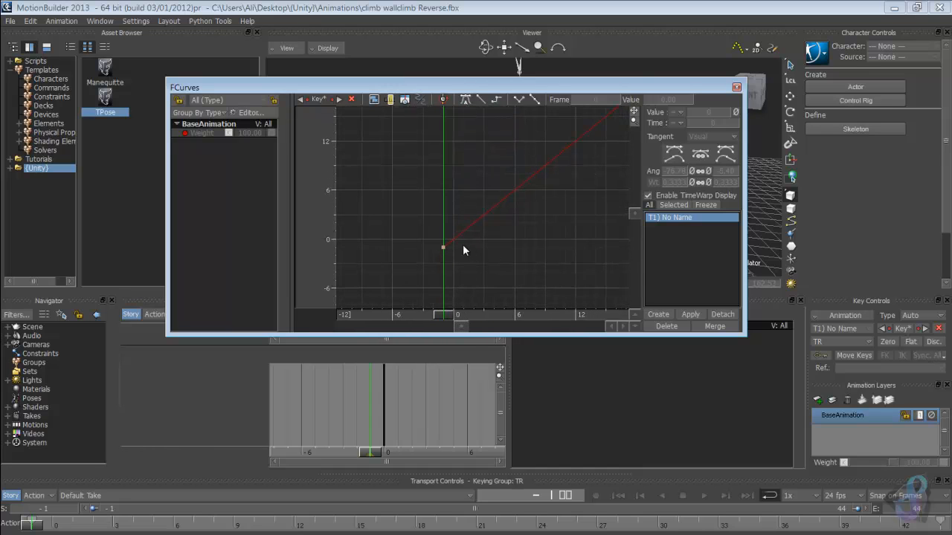
right_click(454, 239)
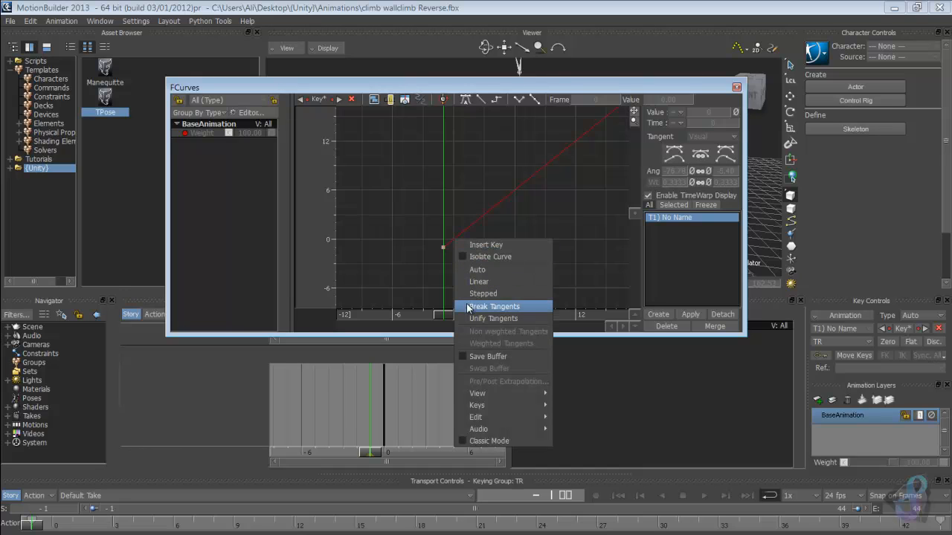
mouse_move(477, 406)
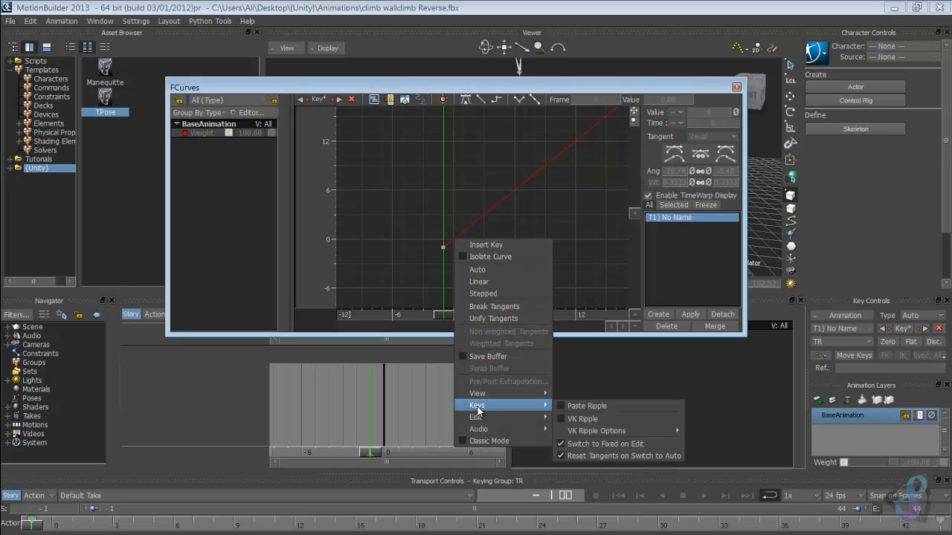
left_click(472, 244)
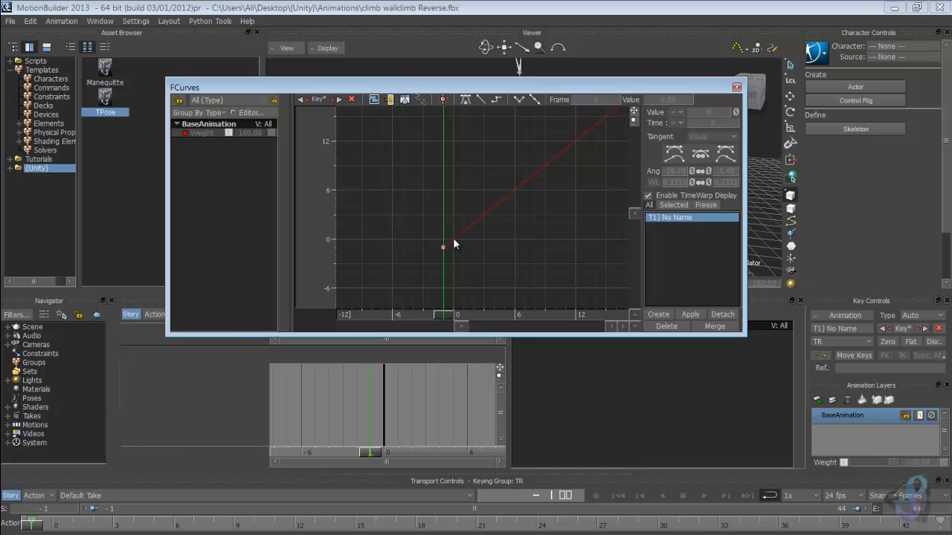
right_click(454, 240)
left_click(457, 241)
right_click(454, 237)
left_click(461, 244)
Step: Close the FCurves editor and exit MotionBuilder
left_click(736, 87)
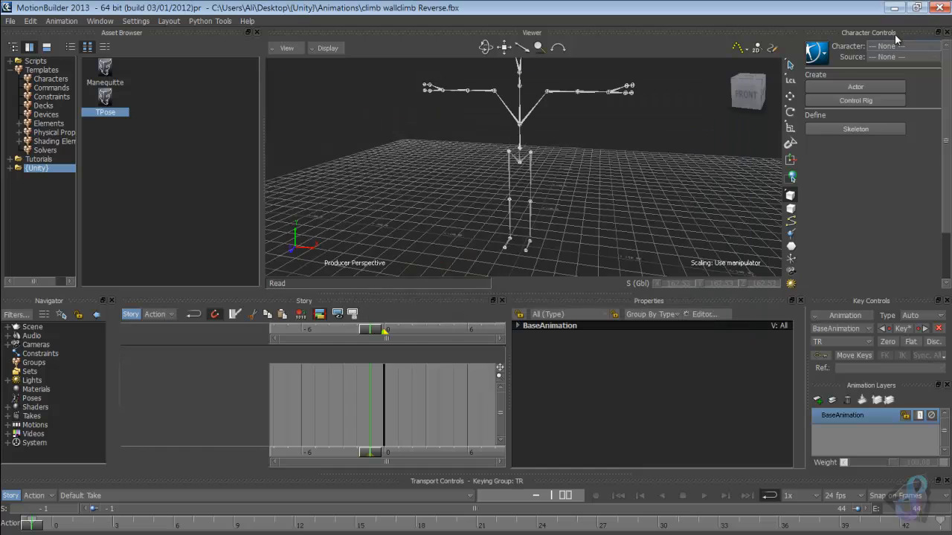
left_click(941, 9)
left_click(491, 310)
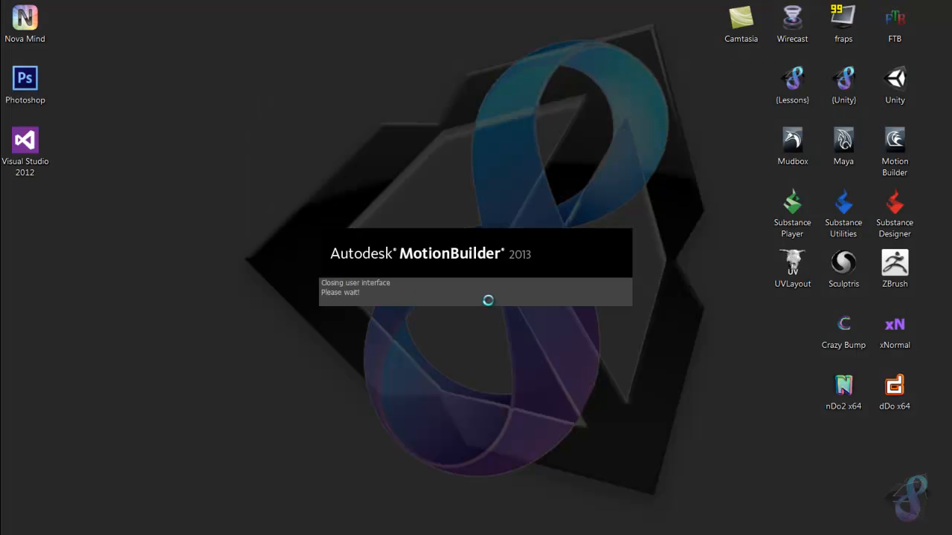
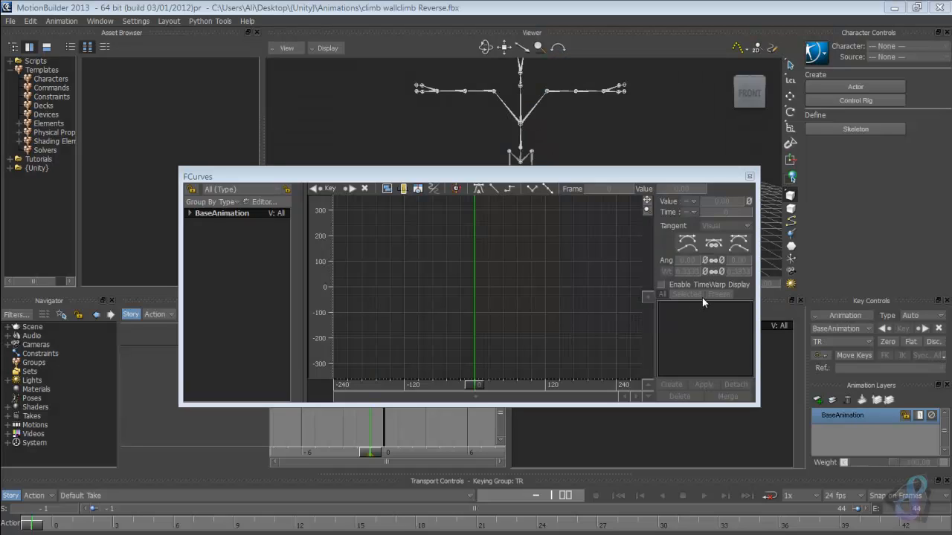
Step: Enable the time warp display in the FCurves editor and create a new time warp
left_click(661, 284)
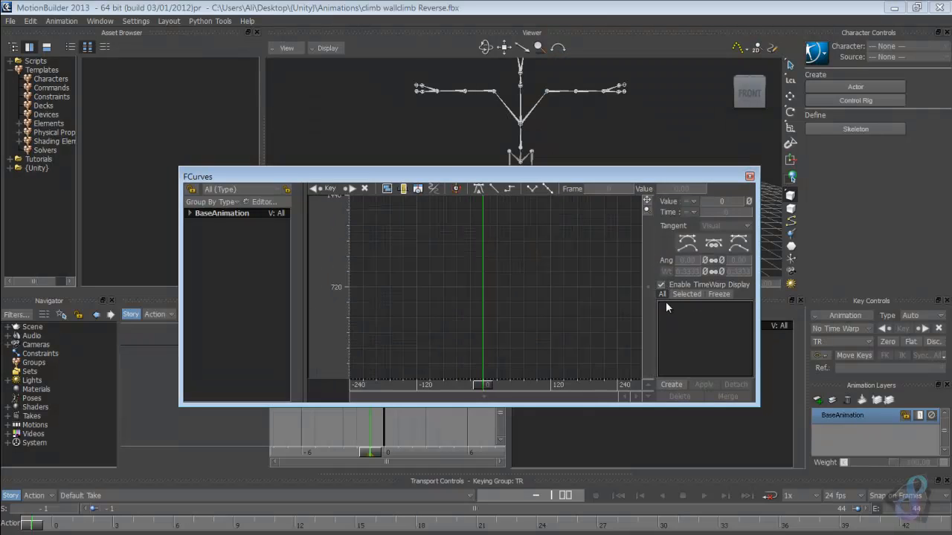
left_click(673, 386)
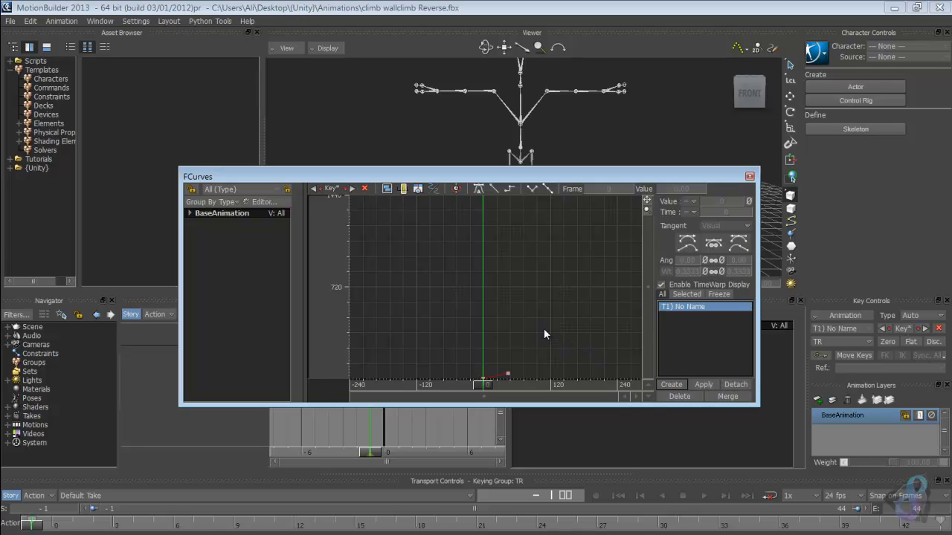
Step: Try to insert a key just after the first key of the time warp curve and undo the stray move of that key
left_click_drag(544, 329, 557, 213, "shift")
left_click_drag(526, 244, 897, 430, "ctrl")
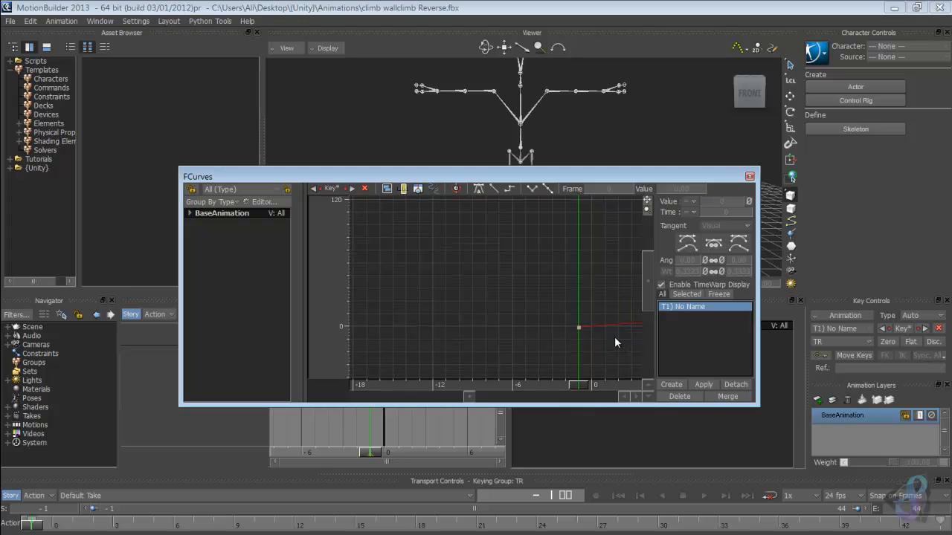
left_click_drag(614, 336, 544, 291, "shift")
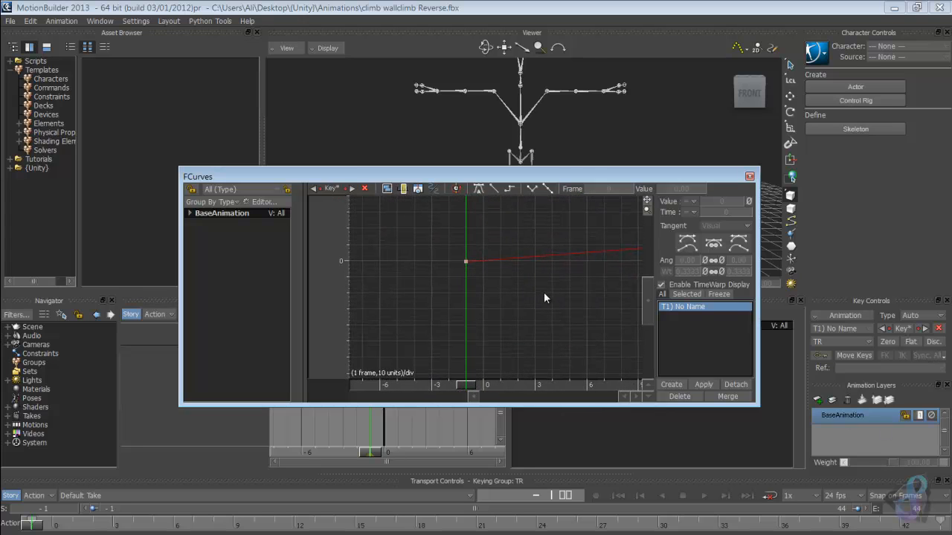
right_click(483, 259)
left_click(495, 266)
right_click(482, 264)
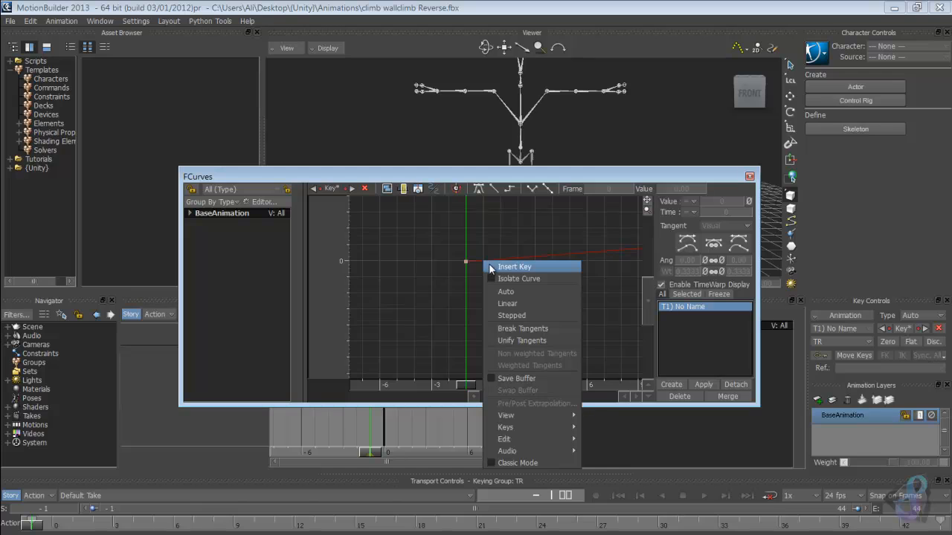
left_click(488, 263)
left_click_drag(466, 260, 475, 267)
key("ctrl+z")
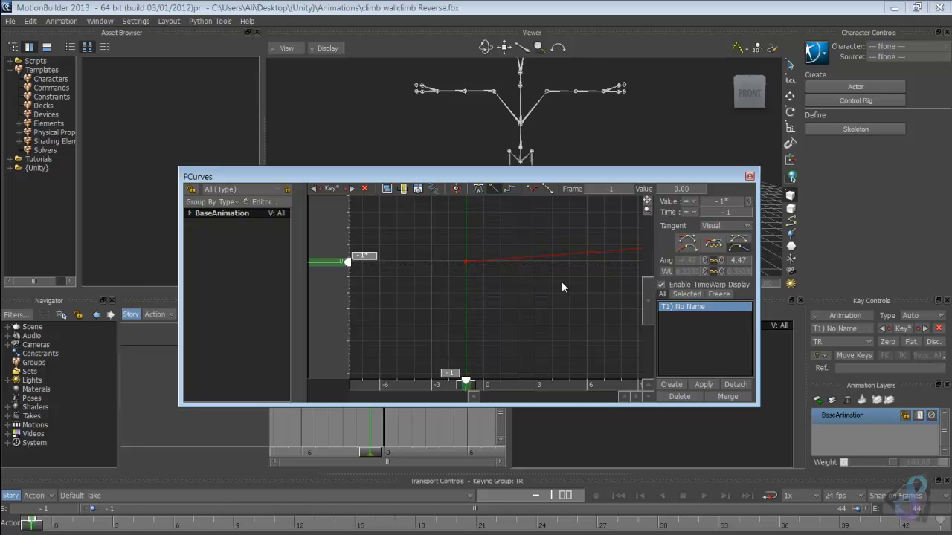
Step: Try again to insert a key beside the first key of the time warp curve
left_click_drag(562, 284, 439, 288, "ctrl")
left_click_drag(594, 277, 477, 295, "shift")
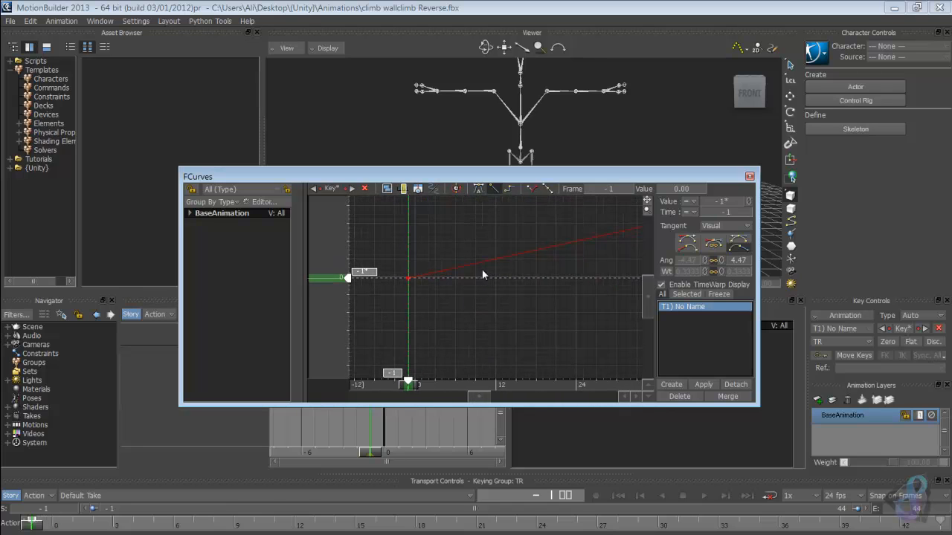
right_click(415, 276)
left_click(421, 280)
left_click_drag(427, 294, 579, 338, "ctrl")
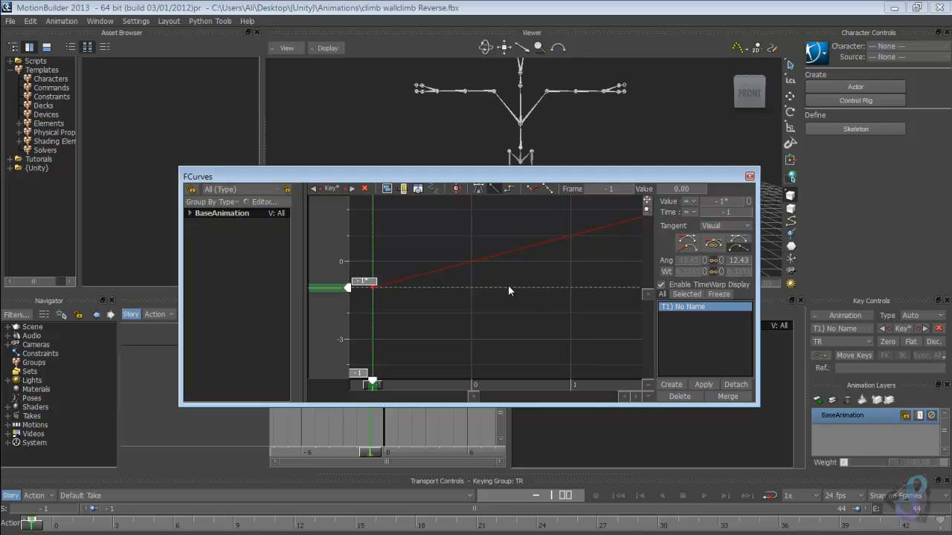
Step: Try repeatedly to insert a key where the time warp curve crosses frame 0
mouse_move(508, 285)
left_mouse_down("shift")
mouse_move(542, 298)
mouse_move(522, 277)
left_mouse_up("shift")
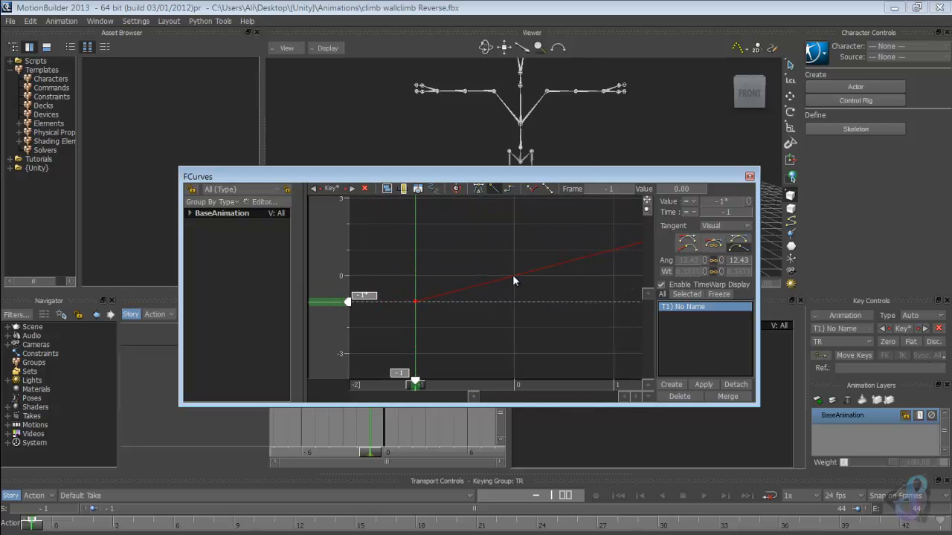
right_click(515, 275)
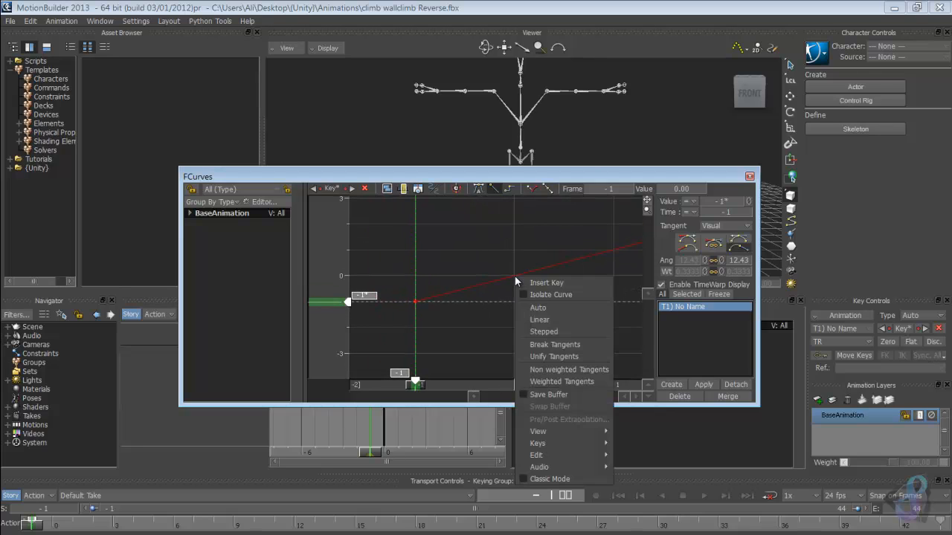
left_click(523, 280)
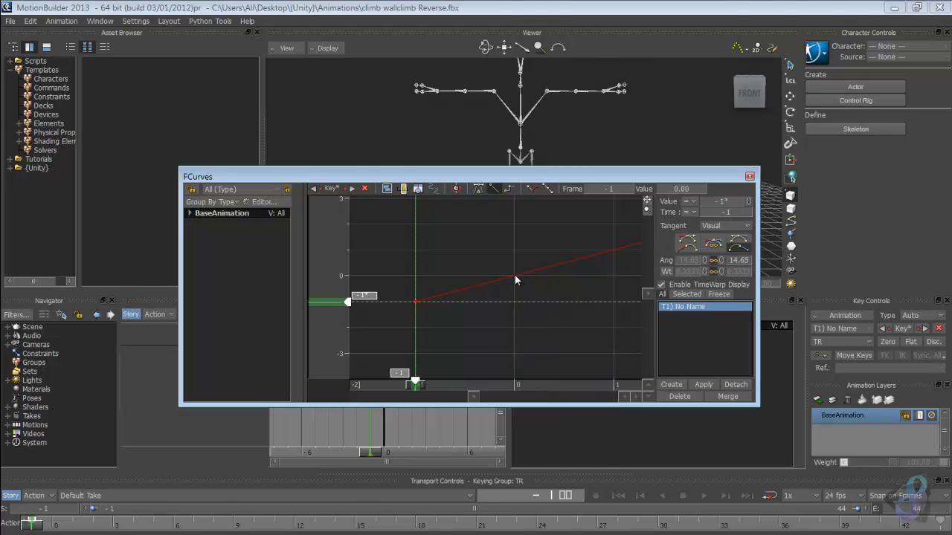
right_click(515, 274)
left_click(519, 279)
right_click(514, 275)
left_click(522, 281)
Step: Move the current time to frame 0 and insert a time warp key there
left_click_drag(409, 384, 429, 385)
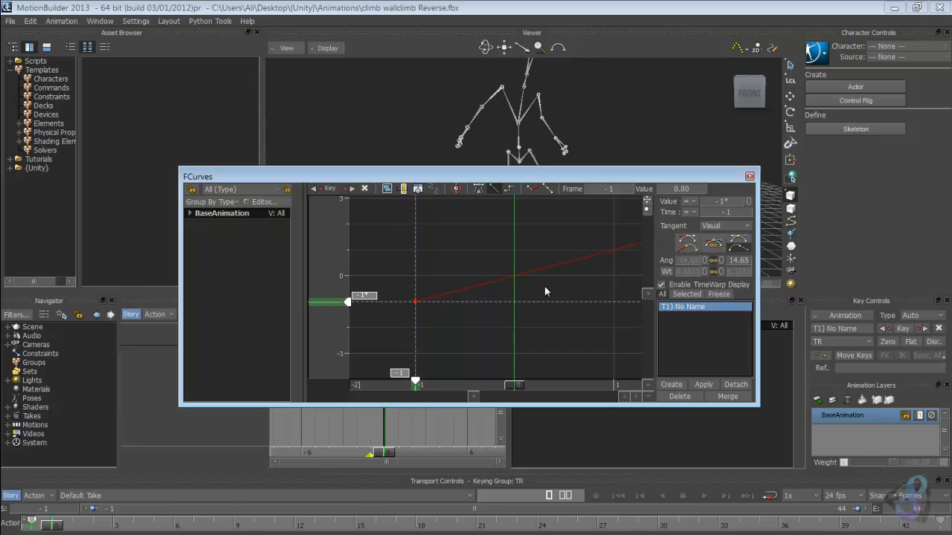
right_click(515, 274)
left_click(525, 281)
Step: Set the time of the last time warp key to frame 25, keeping its value of 44
left_click_drag(593, 316, 355, 316, "ctrl")
left_click_drag(525, 289, 385, 342, "shift")
left_click_drag(568, 281, 536, 290, "ctrl")
left_click(599, 235)
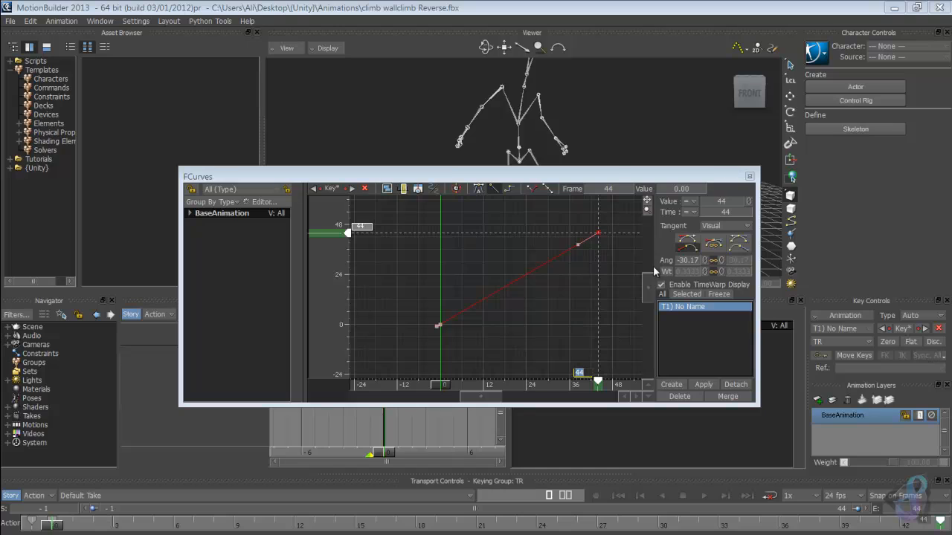
type("25")
key("Return")
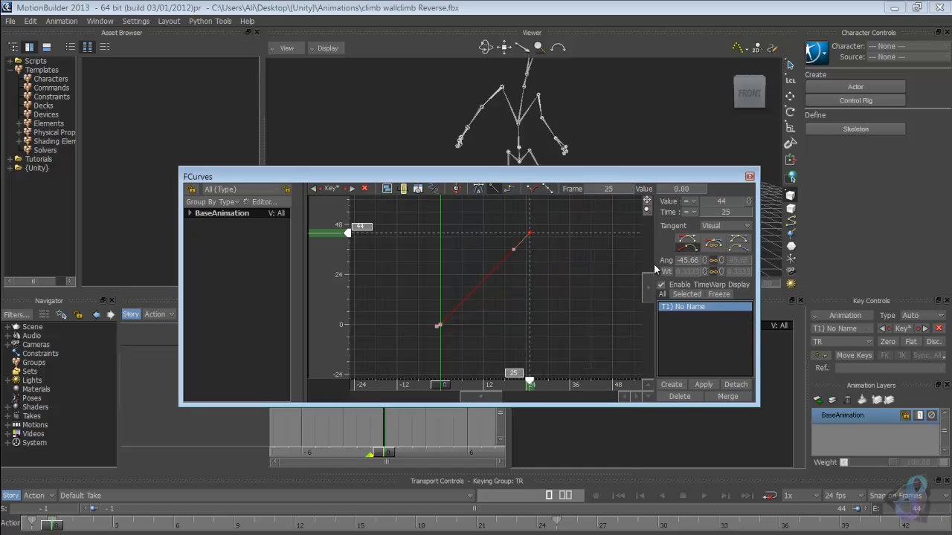
left_click(439, 324)
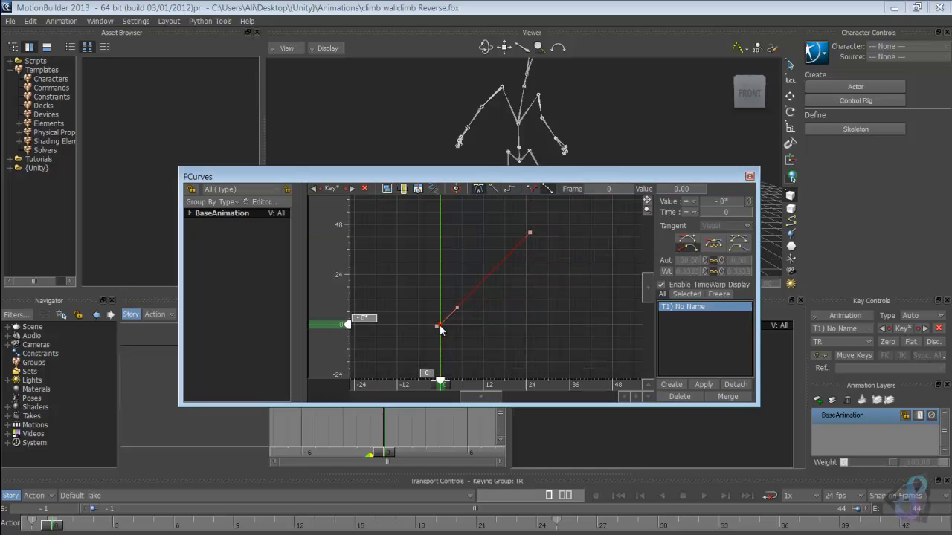
left_click(447, 328)
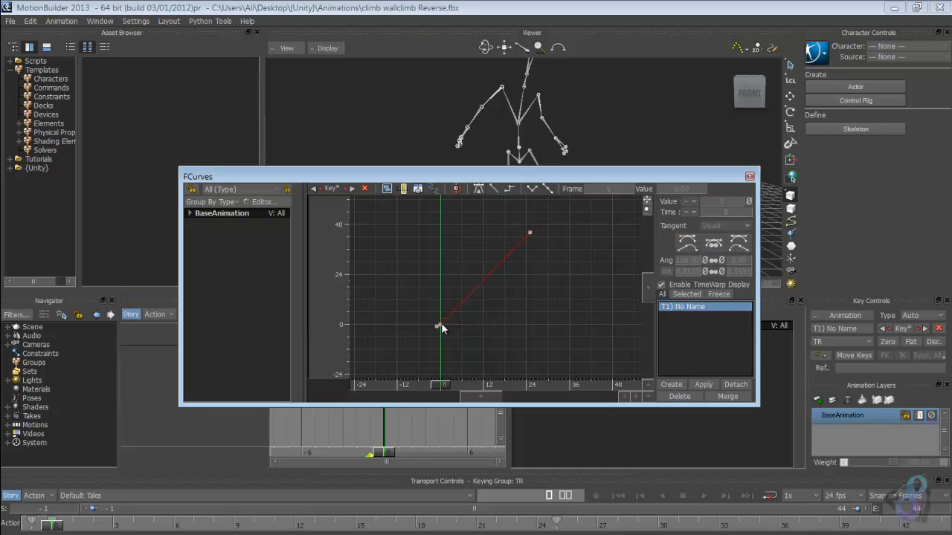
left_click(439, 325)
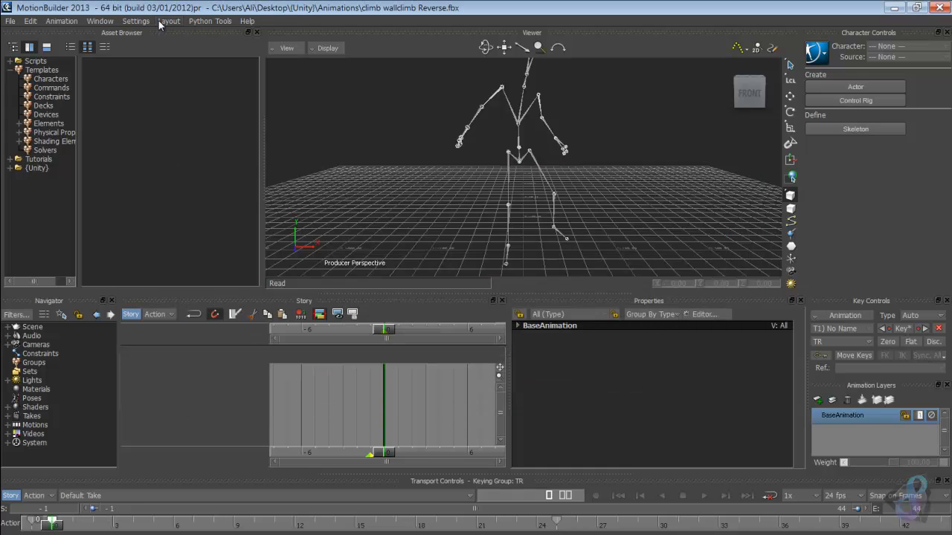
Step: Reopen a single FCurves editor, enable its time warp display and select the existing T1 time warp
left_click(102, 22)
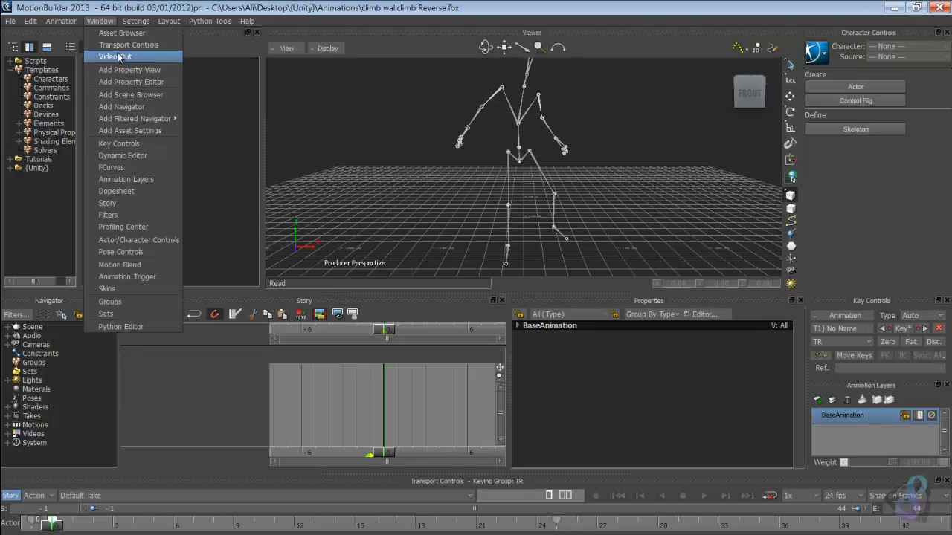
left_click(145, 168)
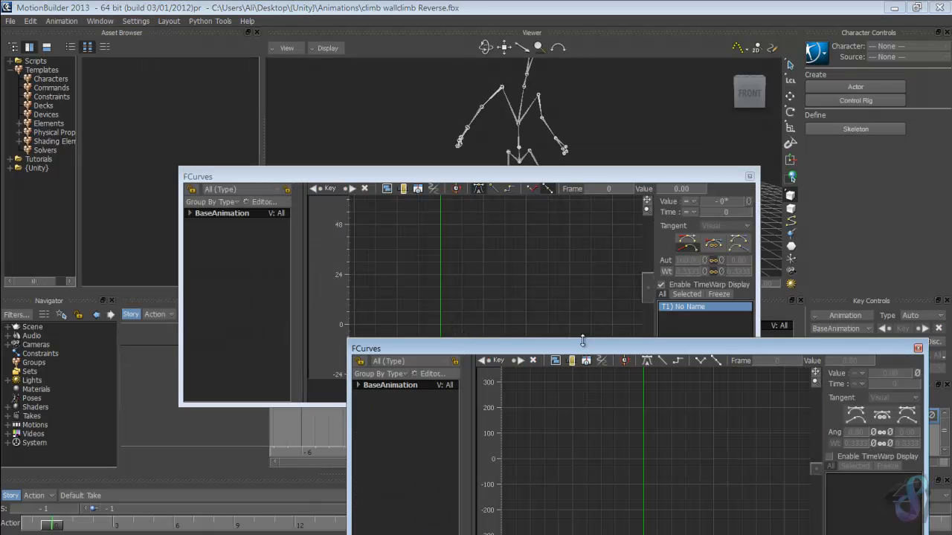
left_click_drag(568, 173, 482, 81)
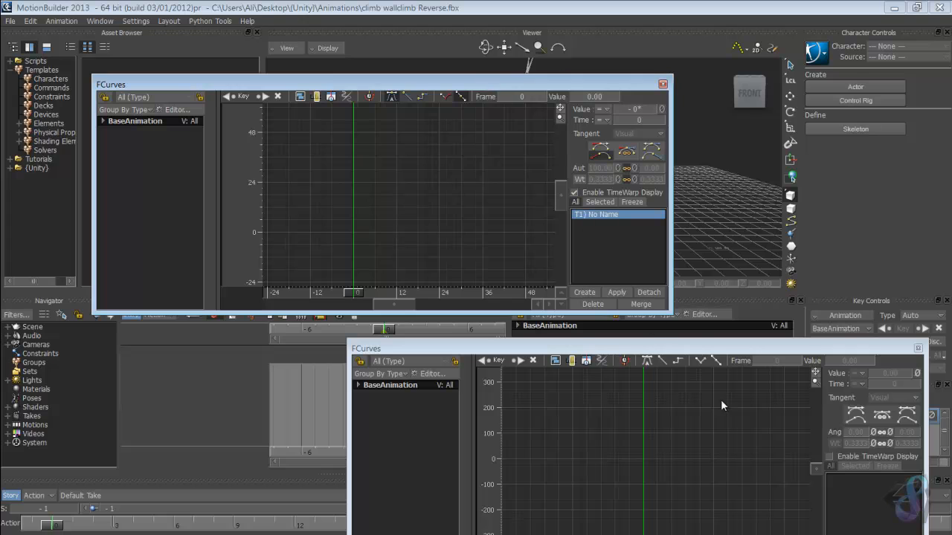
left_click(692, 239)
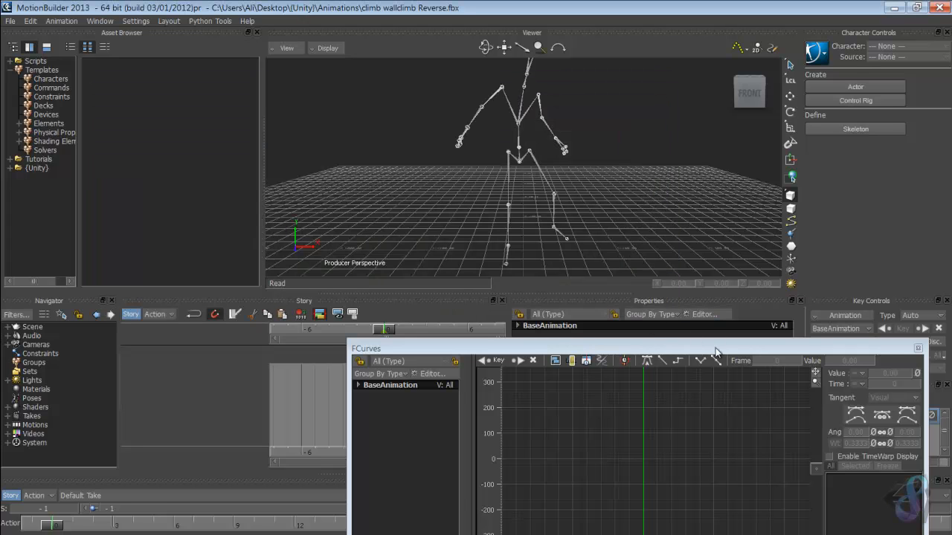
left_click_drag(714, 352, 510, 101)
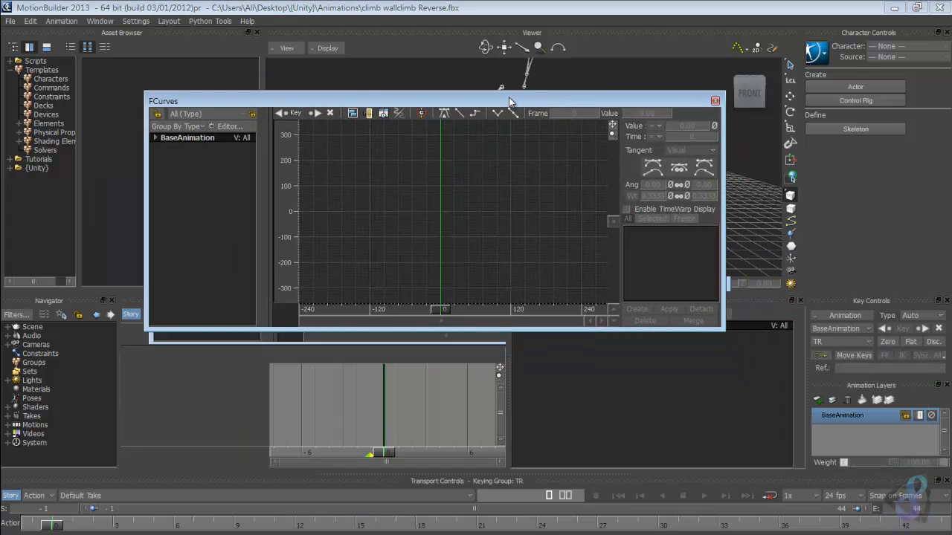
left_click(625, 207)
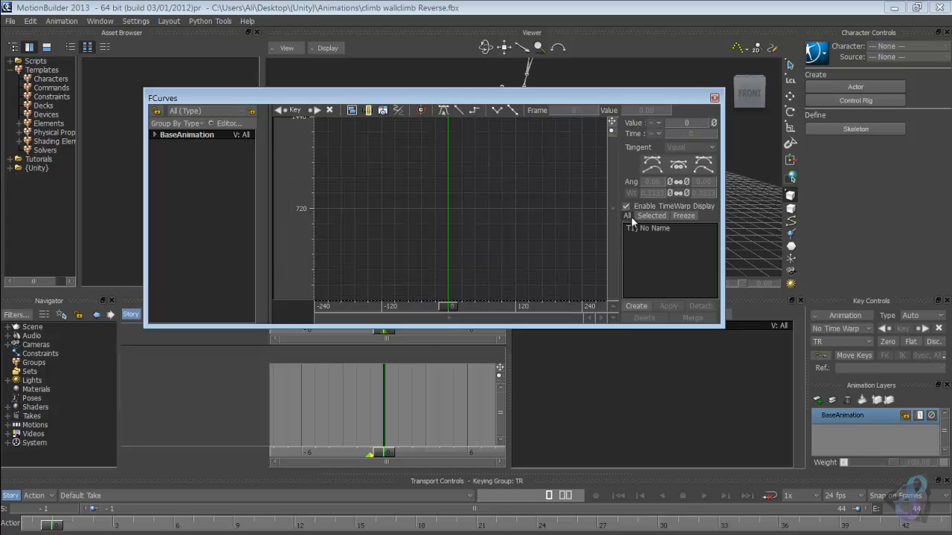
left_click(643, 227)
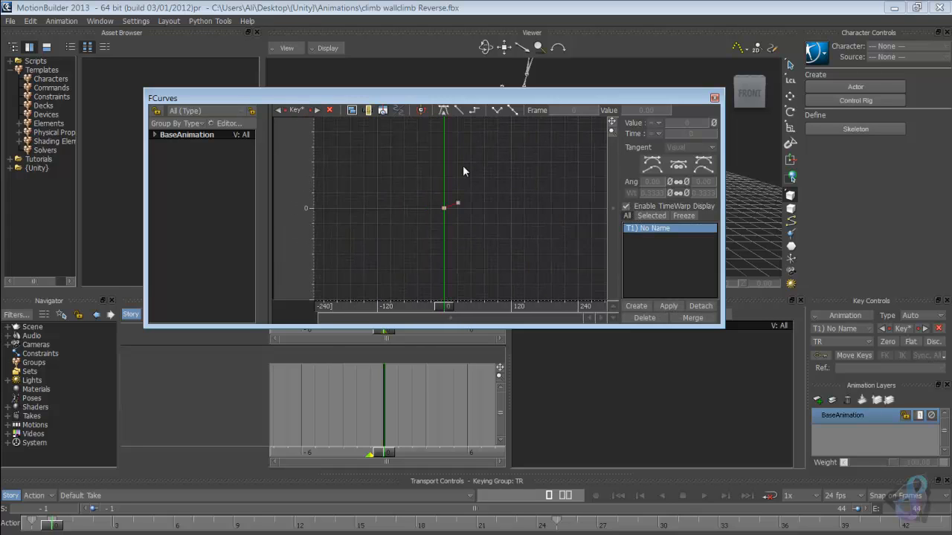
Step: Set the time of the time warp key at frame 0 to frame 44
left_click_drag(389, 223, 356, 263, "ctrl")
left_click_drag(525, 240, 472, 262, "shift")
left_click(356, 201)
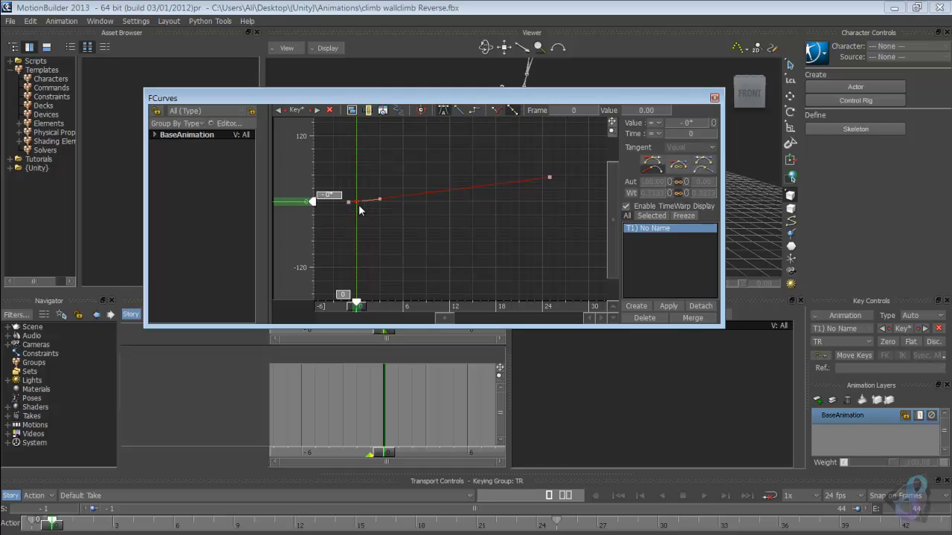
left_click(343, 296)
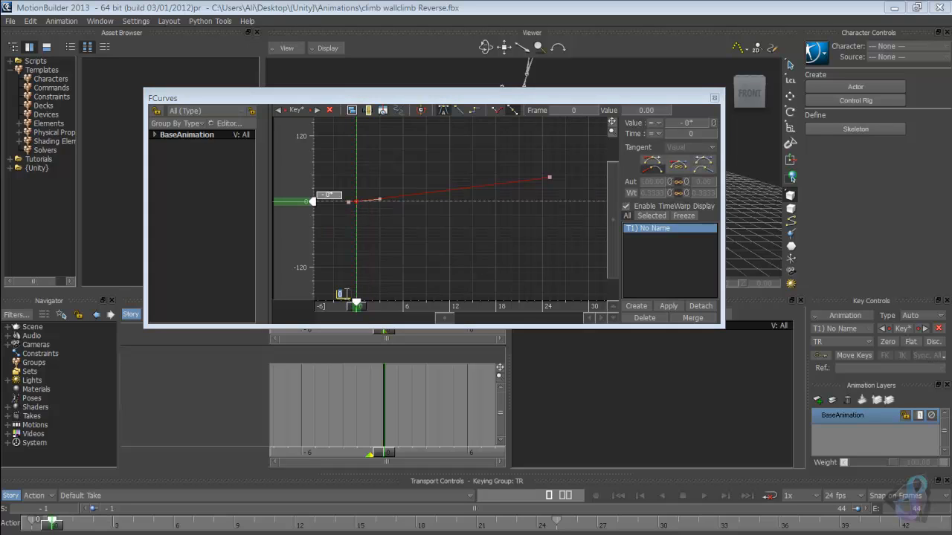
key("Return")
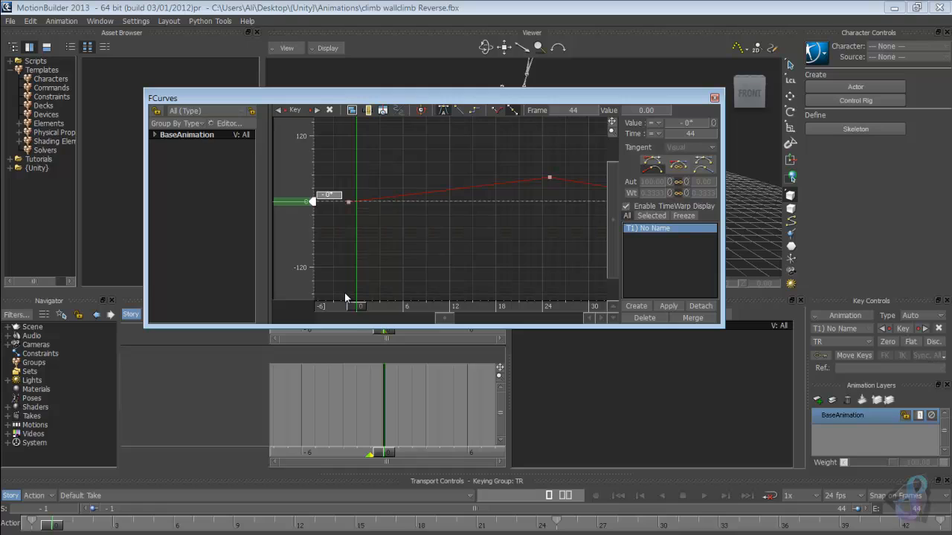
Step: Set the time of the time warp key with value 44 to frame 0 and frame the whole curve
left_click(549, 178)
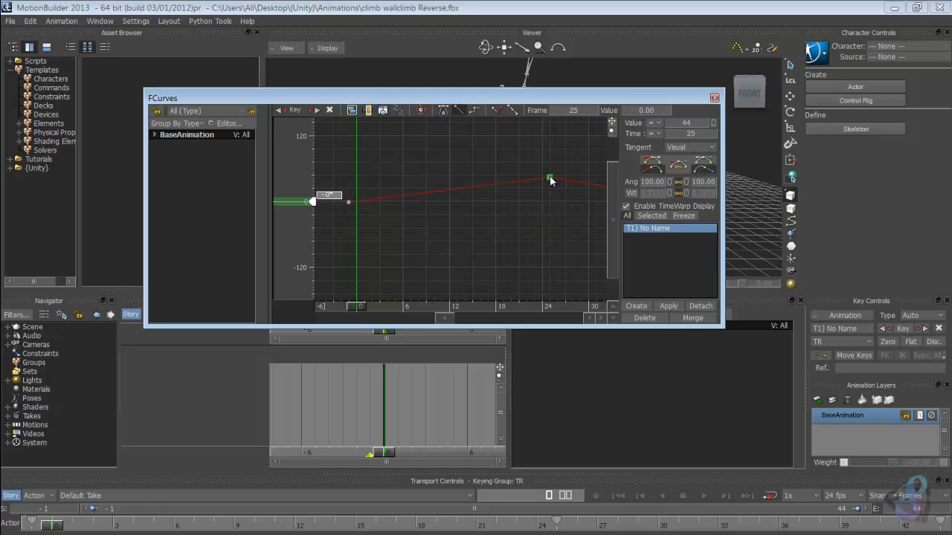
left_click(532, 294)
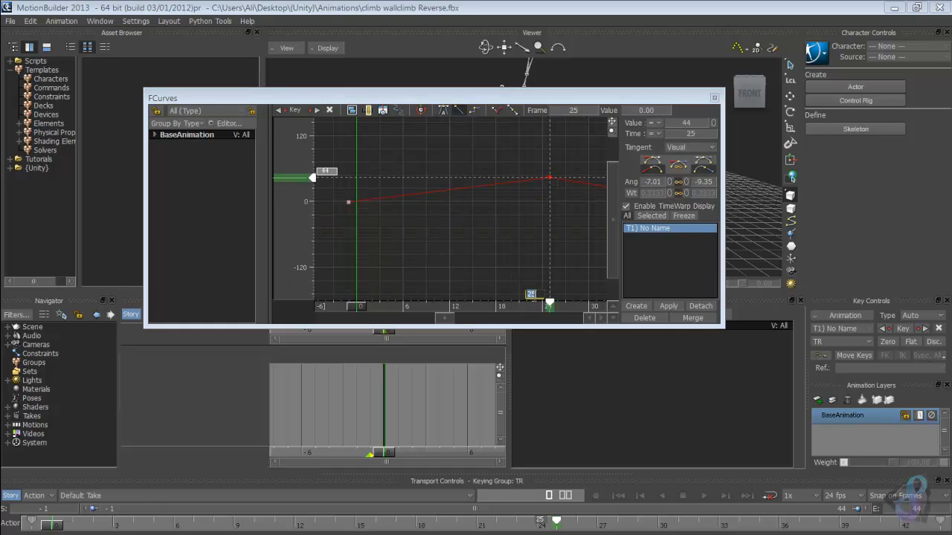
type("0")
key("Return")
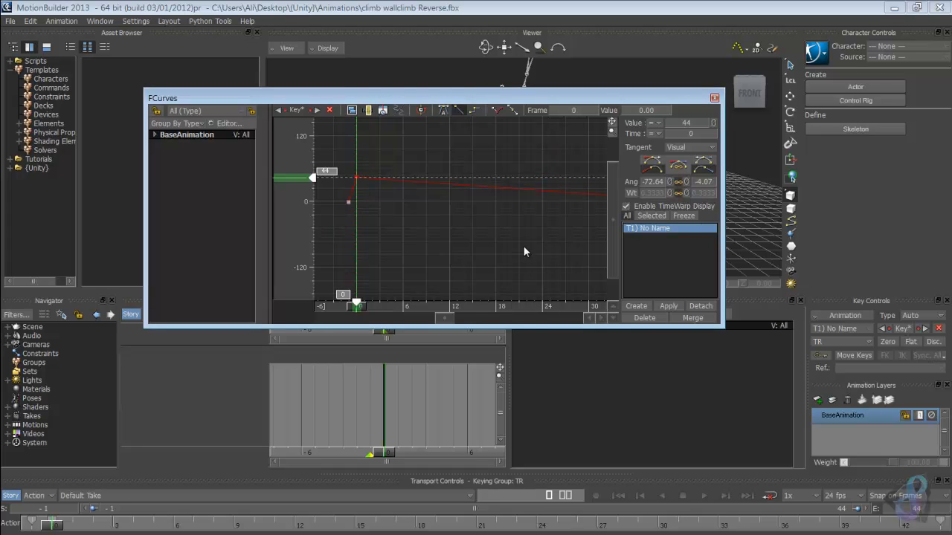
key("a")
left_click_drag(400, 234, 476, 231, "ctrl")
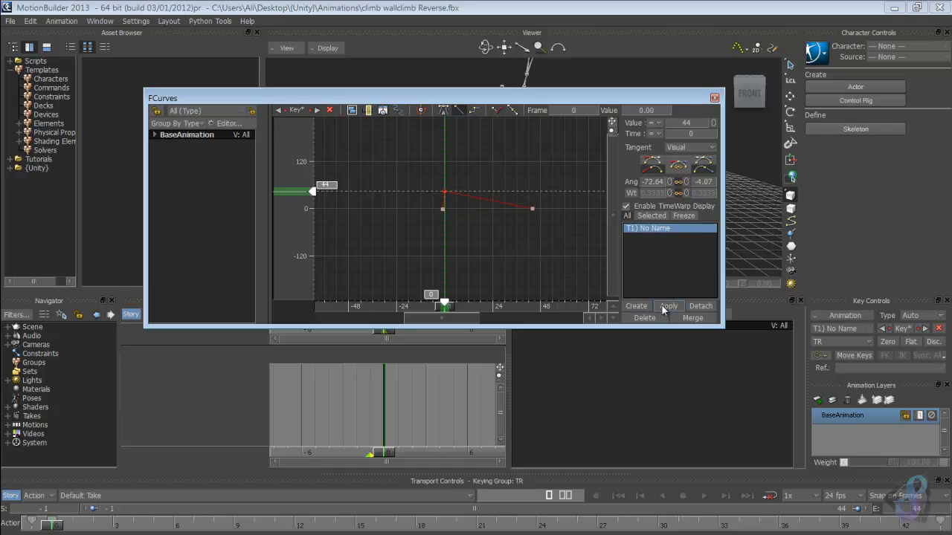
Step: Move the FCurves editor off the viewer, turn on loop playback and set the start frame to 1
left_click_drag(654, 98, 239, 98)
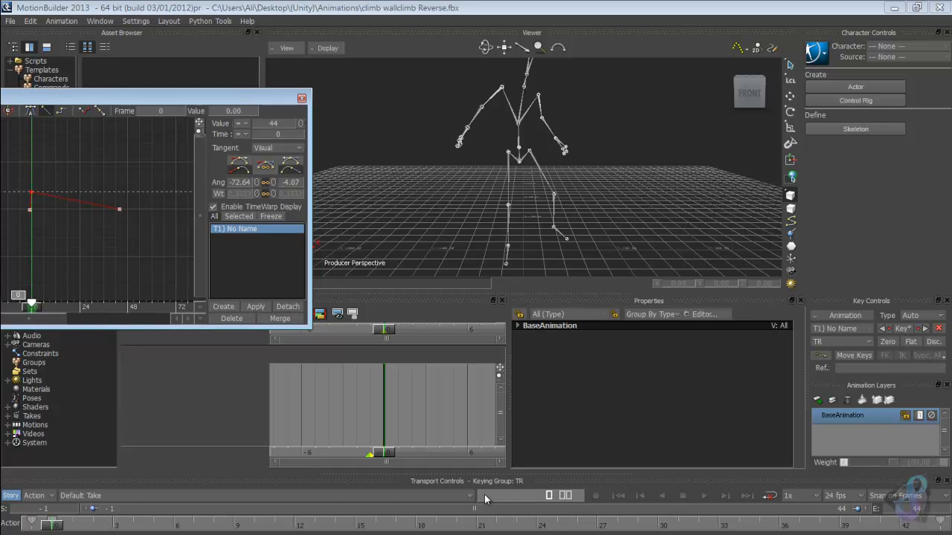
left_click_drag(49, 529, 27, 526)
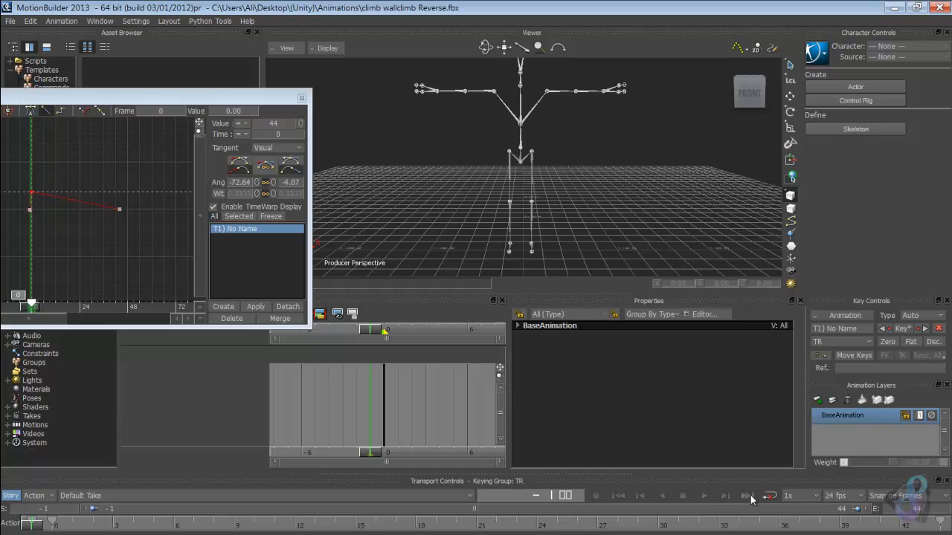
double_click(46, 509)
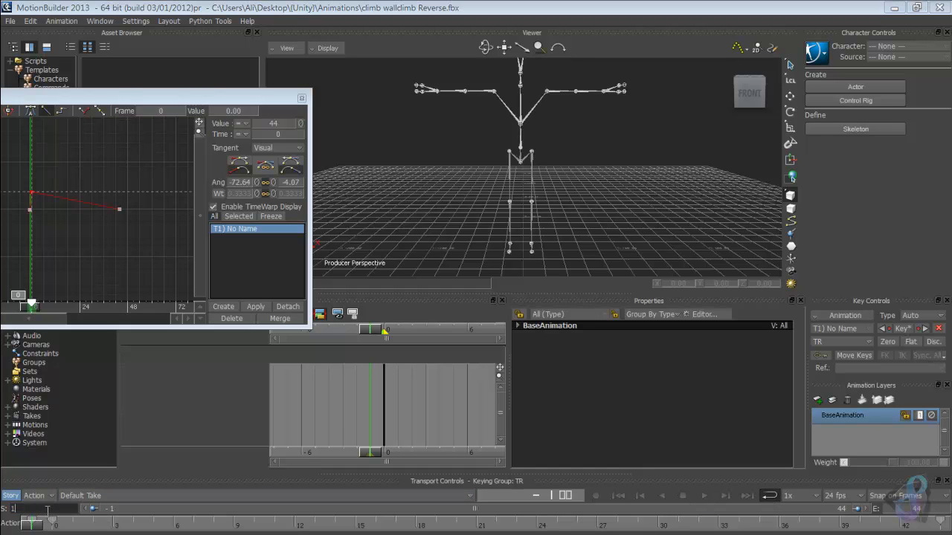
type("1")
key("Return")
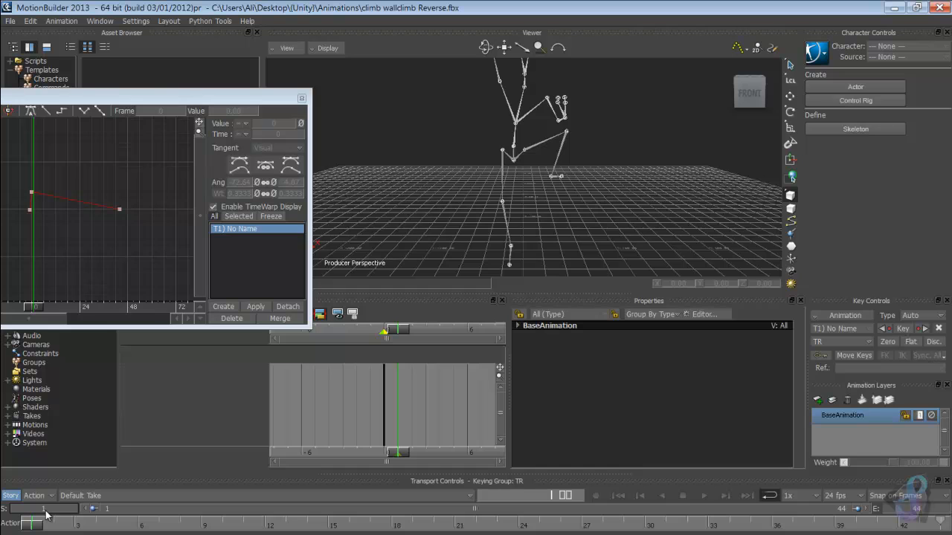
Step: Play the time-warped animation and return to the first frame
left_click(703, 495)
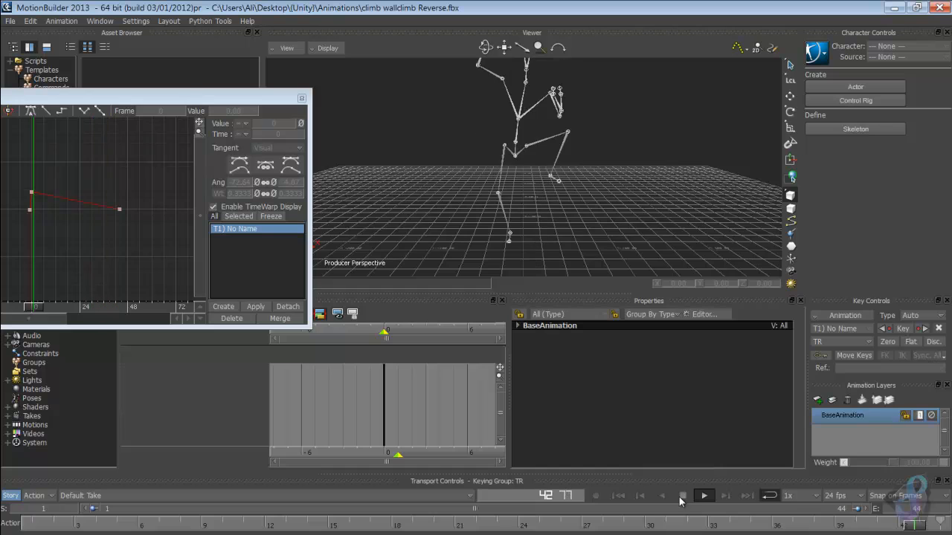
left_click_drag(258, 527, 32, 525)
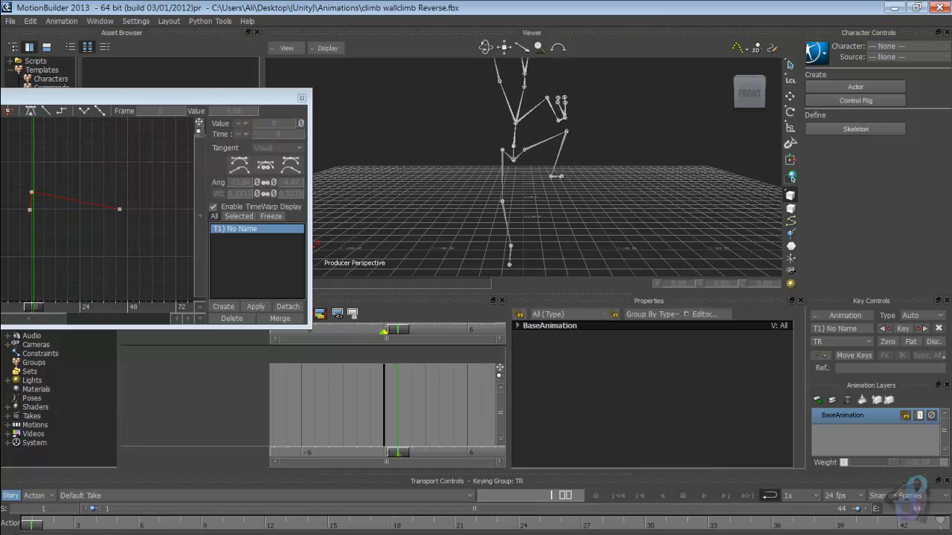
Step: Scrub through the time-warped climb animation to review the reversed motion
left_click_drag(32, 524, 327, 525)
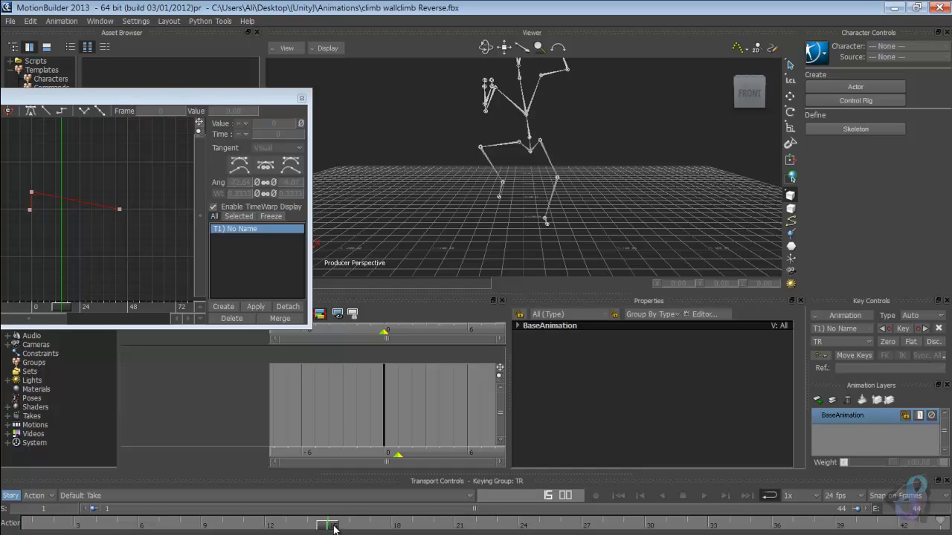
key("space")
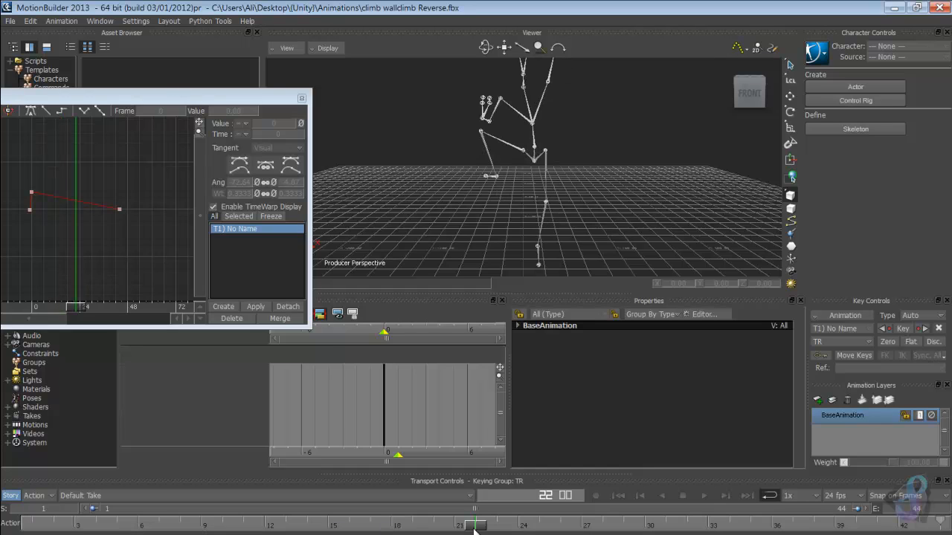
left_click_drag(476, 526, 602, 525)
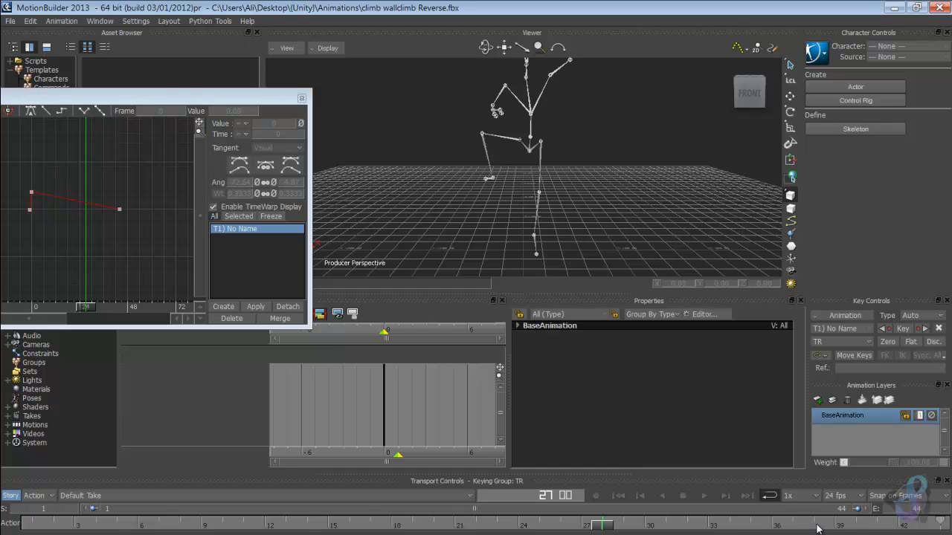
mouse_move(823, 527)
left_mouse_down()
mouse_move(853, 527)
mouse_move(729, 527)
left_mouse_up()
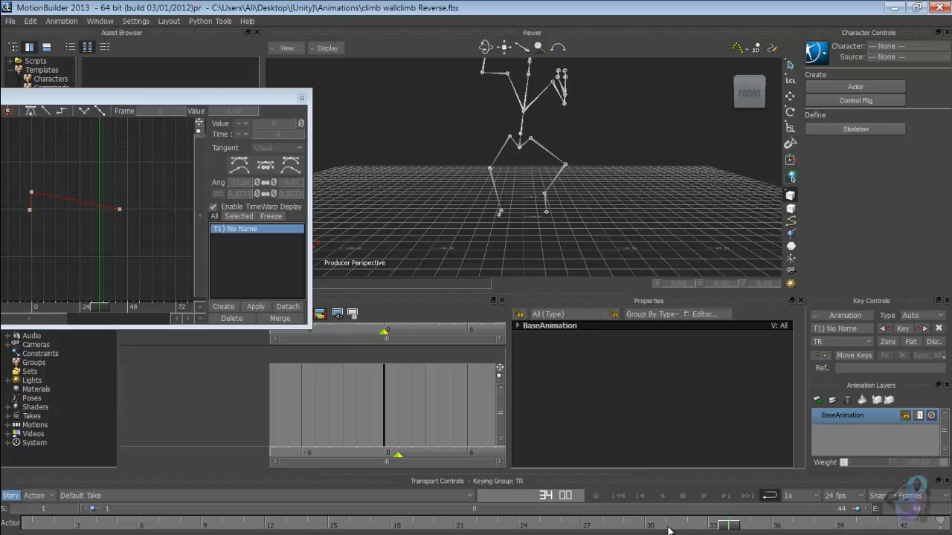
mouse_move(94, 307)
left_mouse_down()
mouse_move(78, 312)
mouse_move(122, 312)
mouse_move(81, 313)
left_mouse_up()
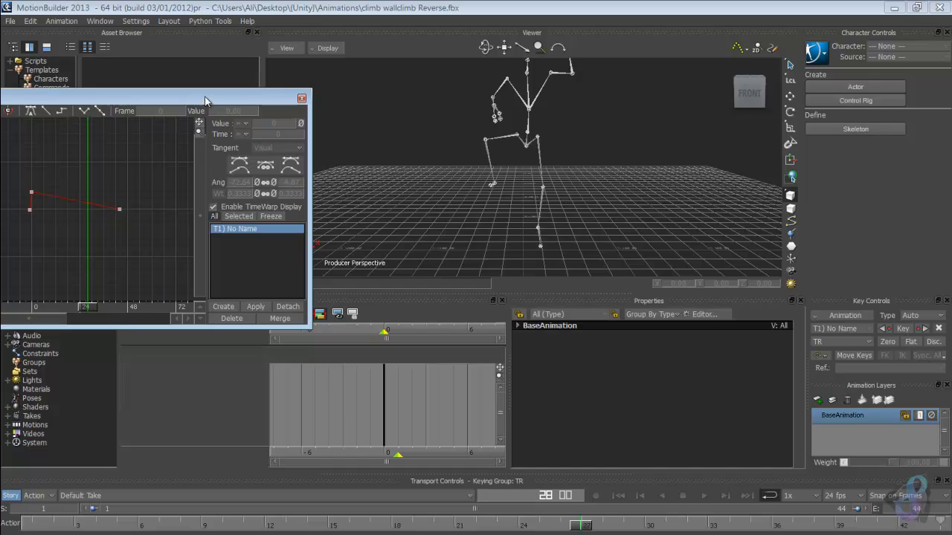
Step: Close the FCurves editor and select the hips_R bone of the skeleton
left_click_drag(455, 133, 522, 133)
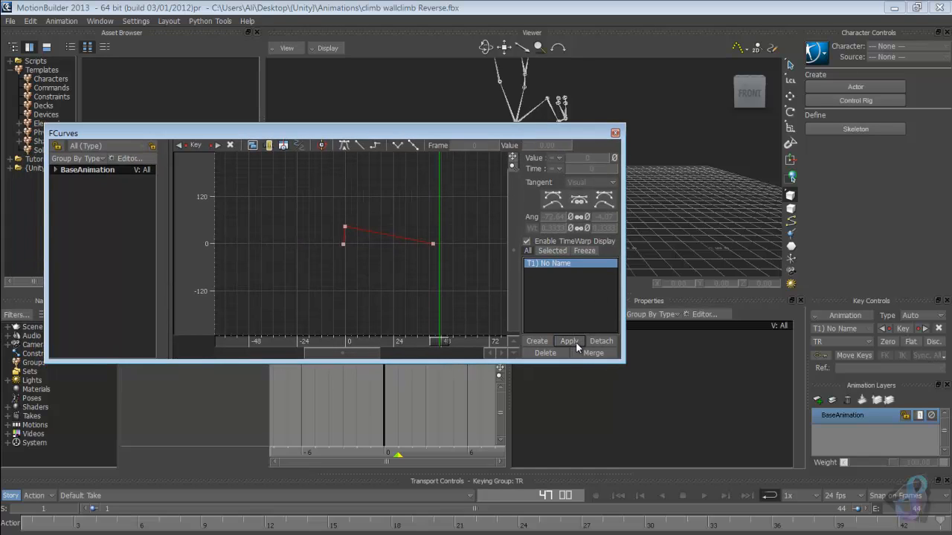
left_click(615, 133)
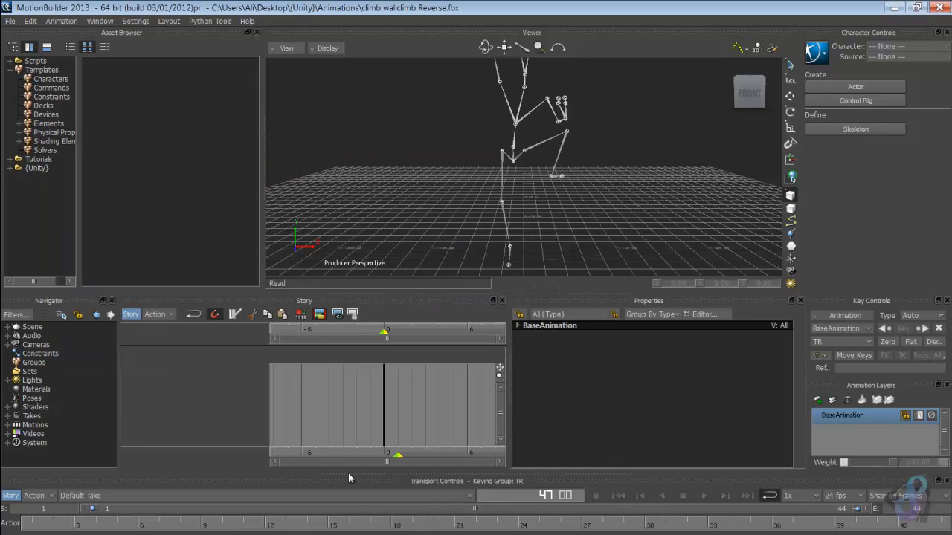
left_click(507, 215)
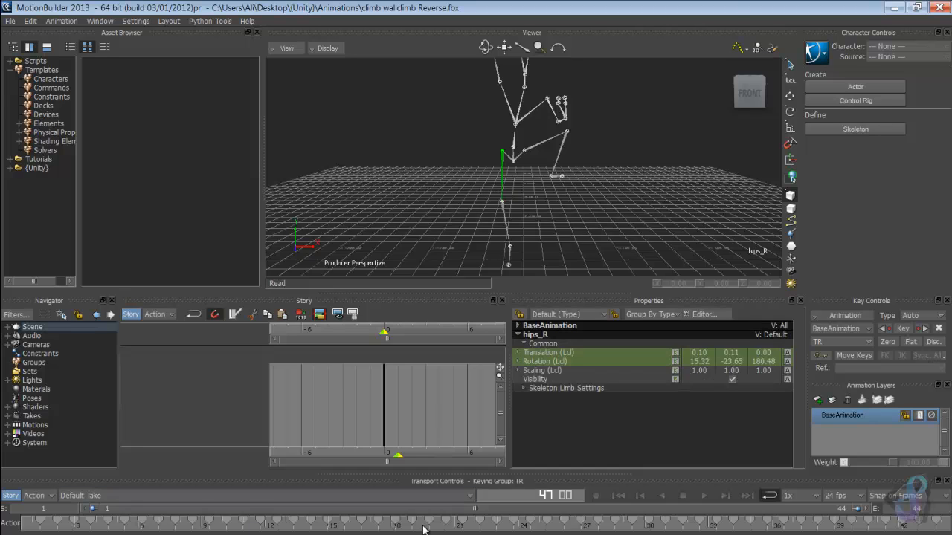
Step: Set the start frame to -1 and go to the first frame to put the skeleton in its T-pose
double_click(61, 508)
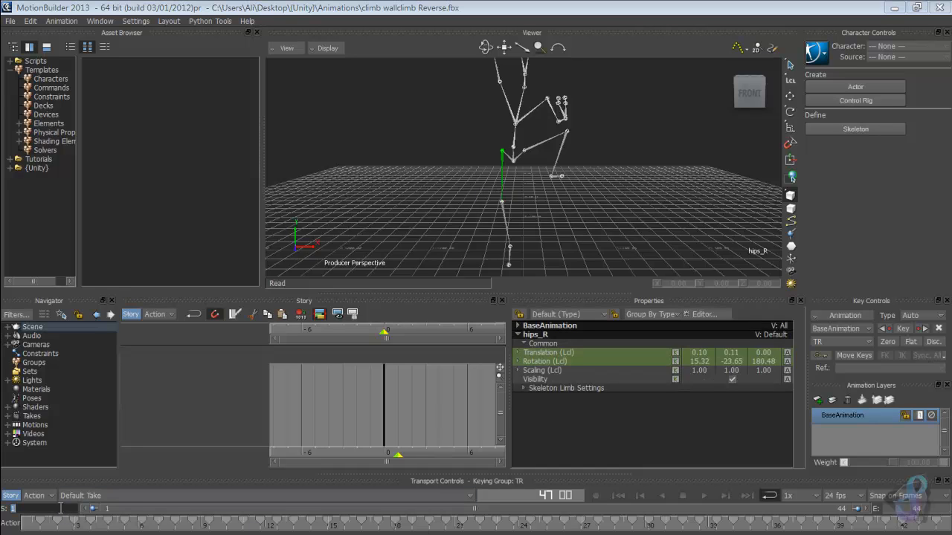
type("-1")
key("Return")
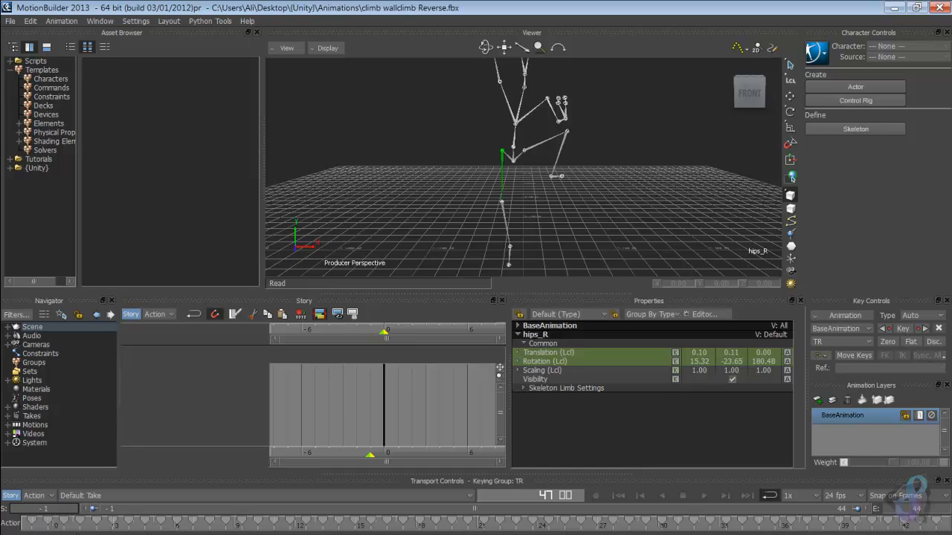
left_click(617, 495)
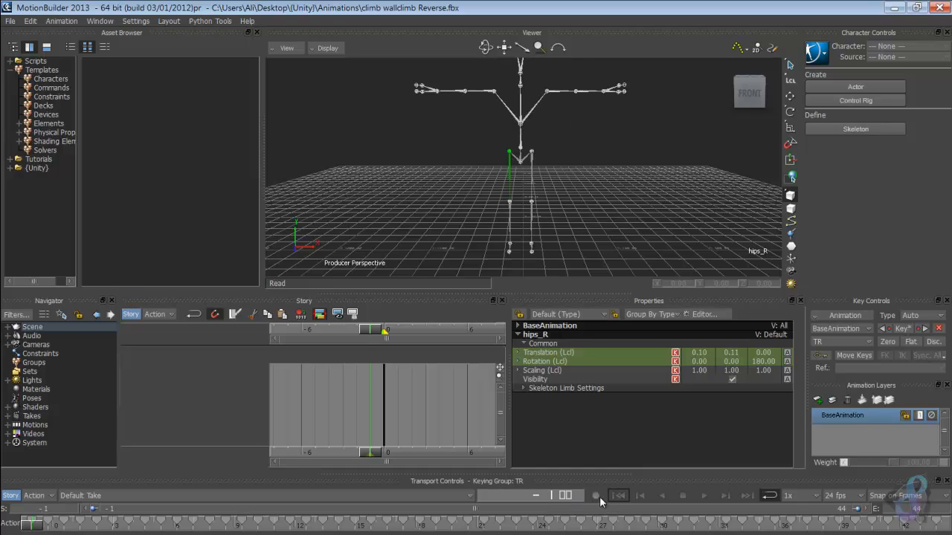
left_click_drag(638, 201, 618, 218, "shift")
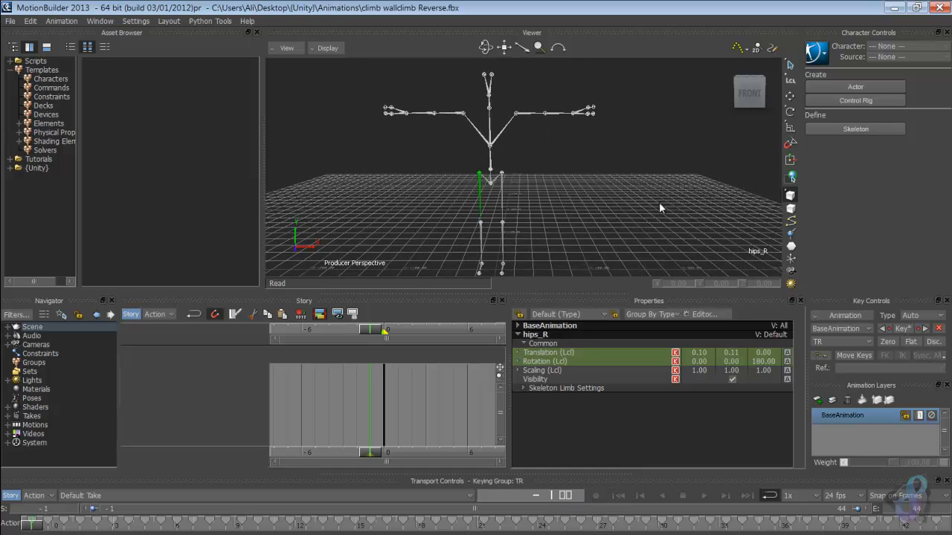
Step: Define a character for the skeleton with the Source T template, matching all bones, and characterize it as Biped
left_click(855, 100)
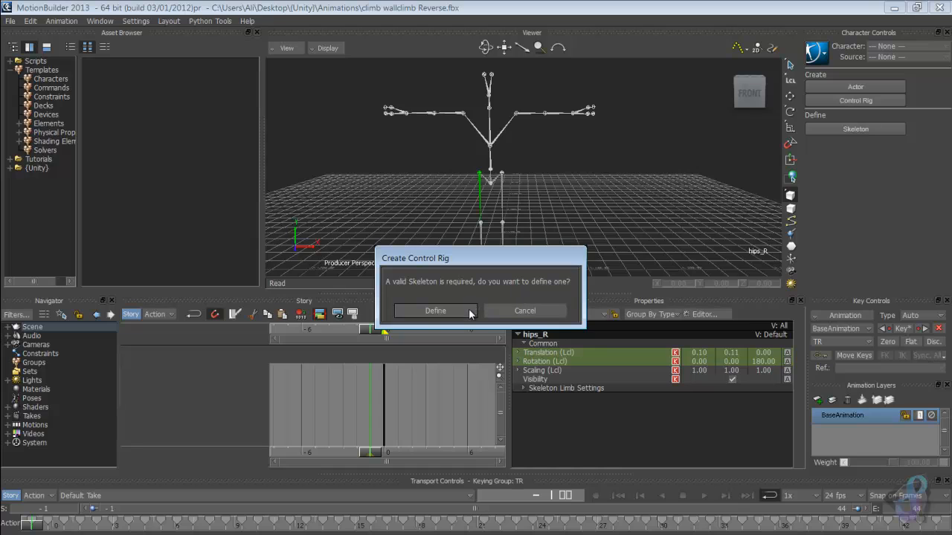
left_click(469, 313)
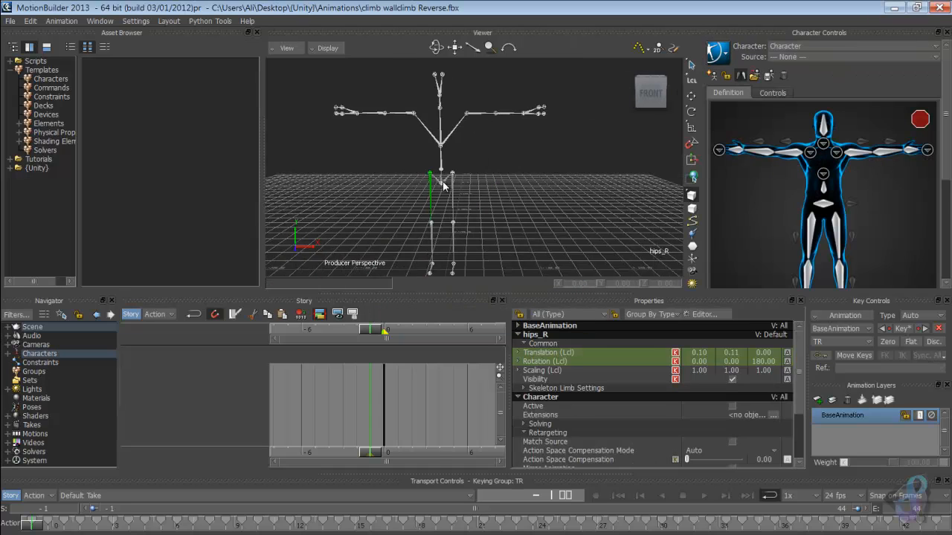
left_click(444, 186)
left_click(754, 75)
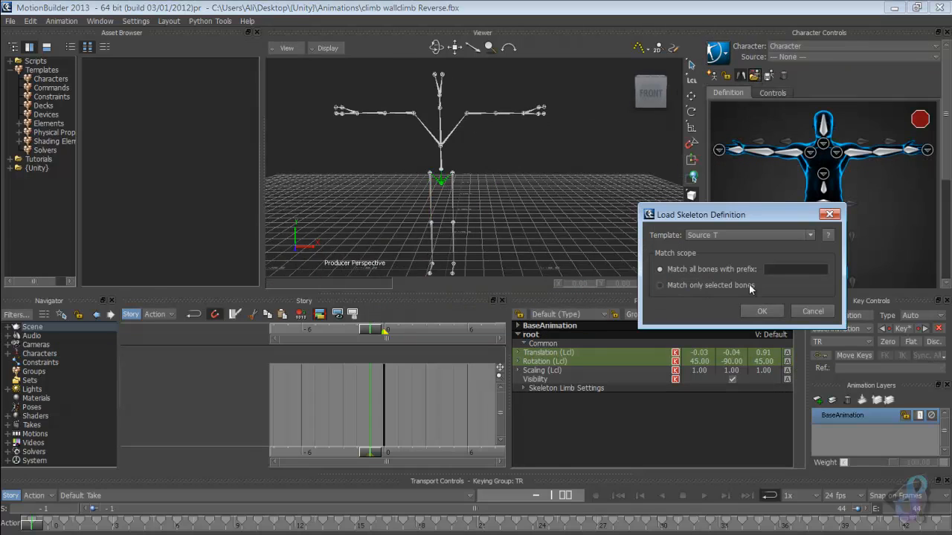
left_click(762, 310)
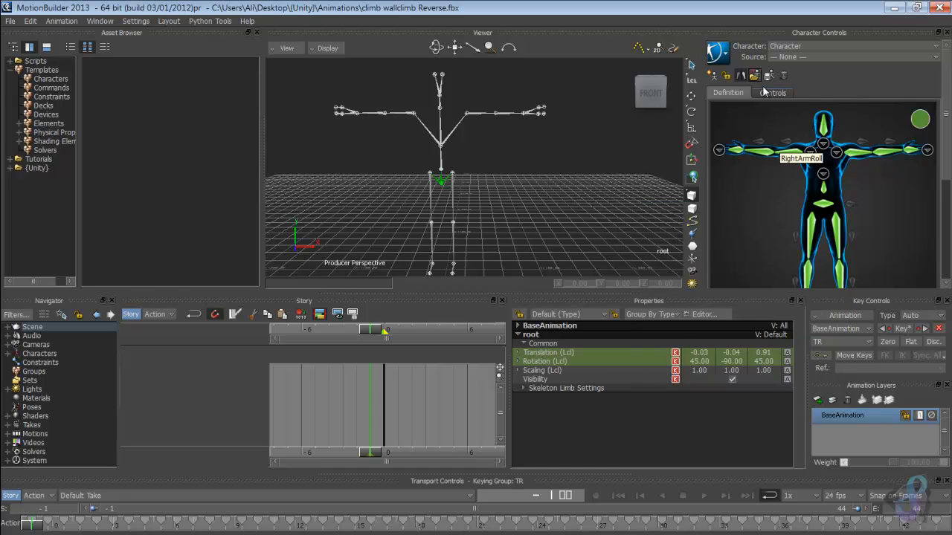
left_click(726, 75)
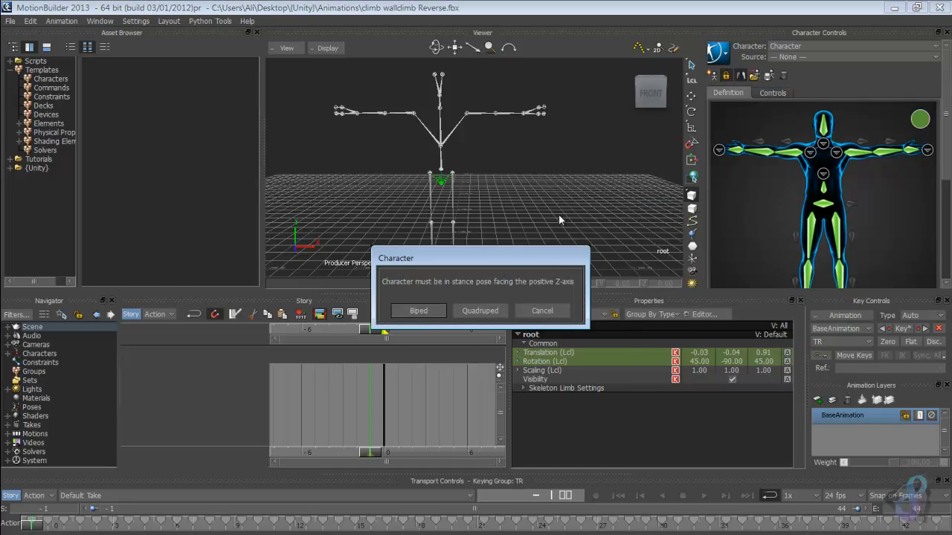
left_click(429, 310)
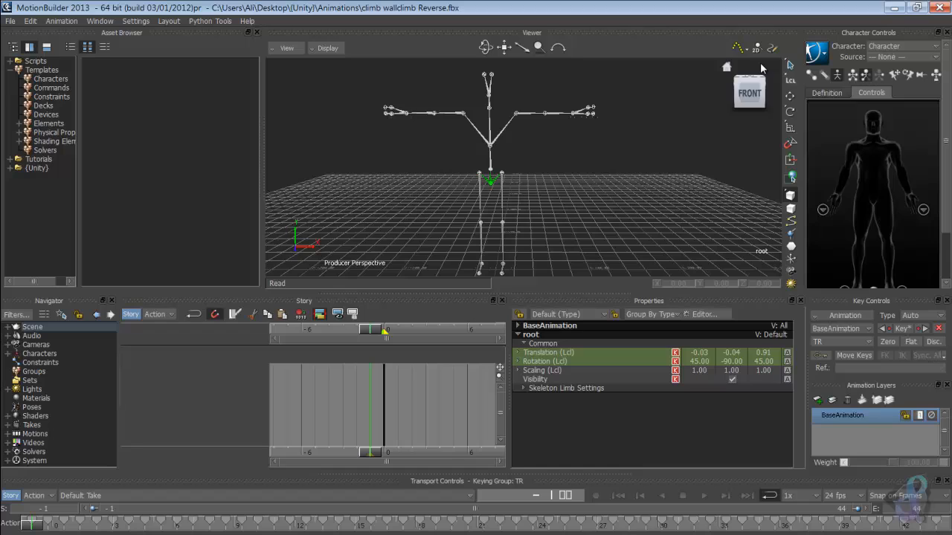
Step: Bake the character's animation to a new FK/IK control rig
left_click(817, 54)
mouse_move(840, 124)
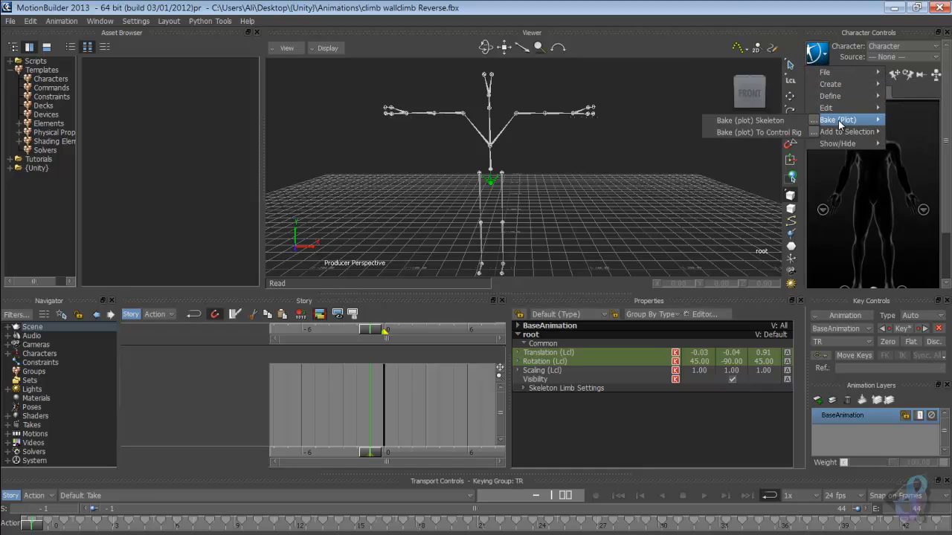
left_click(773, 132)
left_click(430, 311)
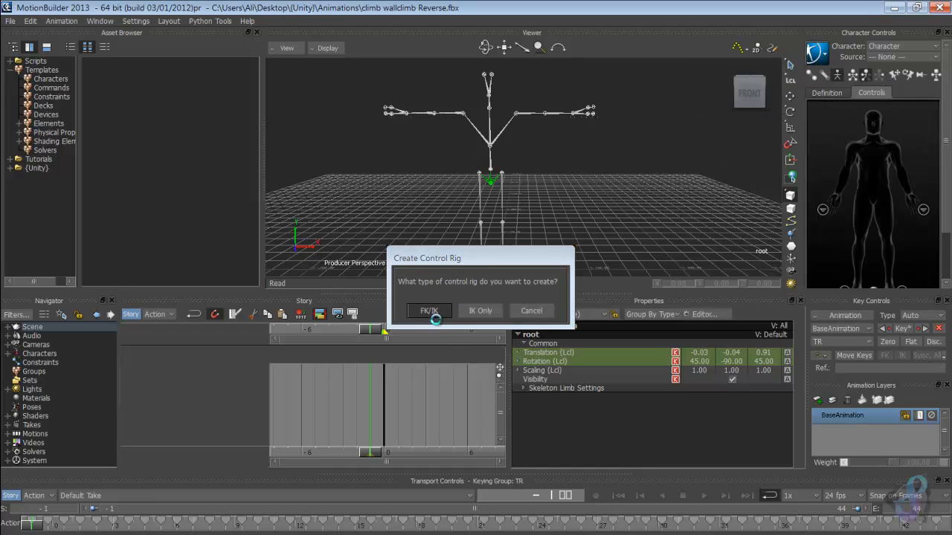
Step: Set the start frame to 1 and play the control rig animation forwards and backwards to check it
left_click(63, 508)
type("1")
key("Return")
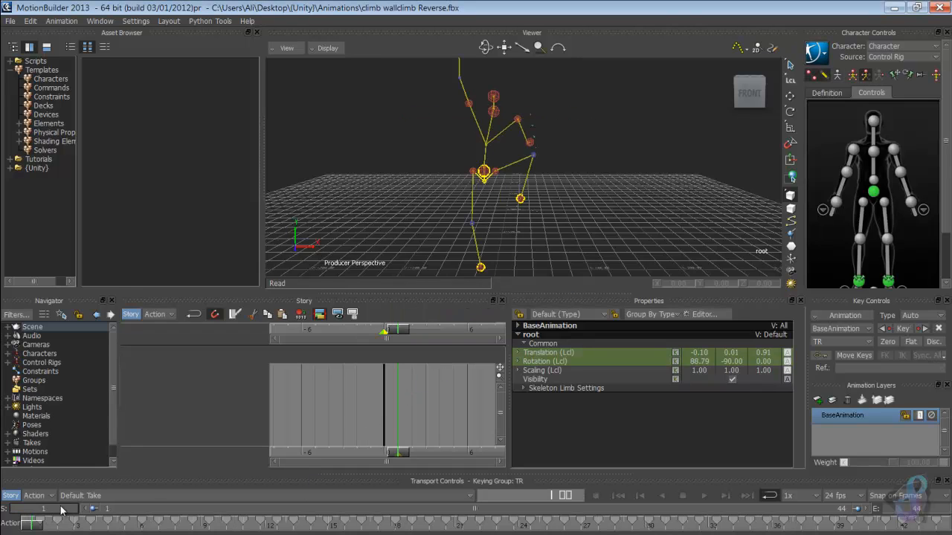
left_click(705, 494)
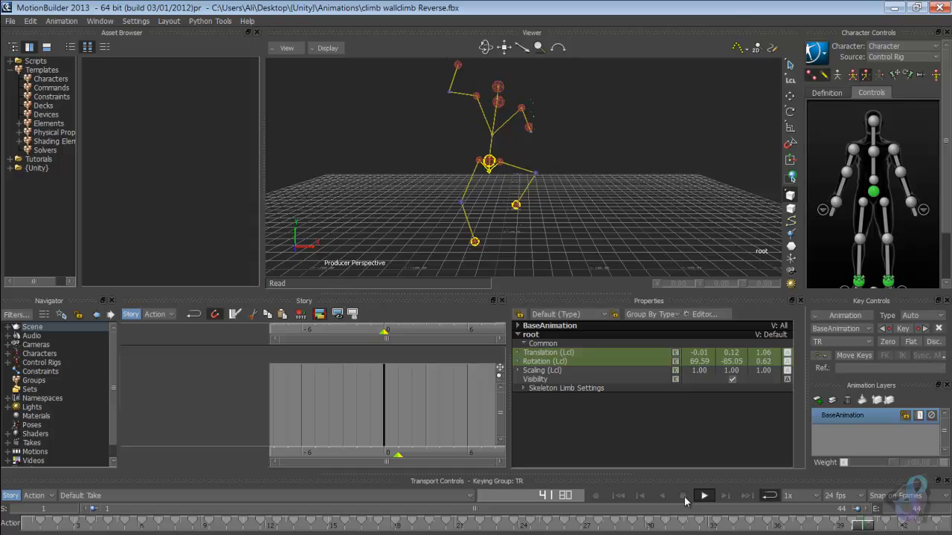
left_click(683, 496)
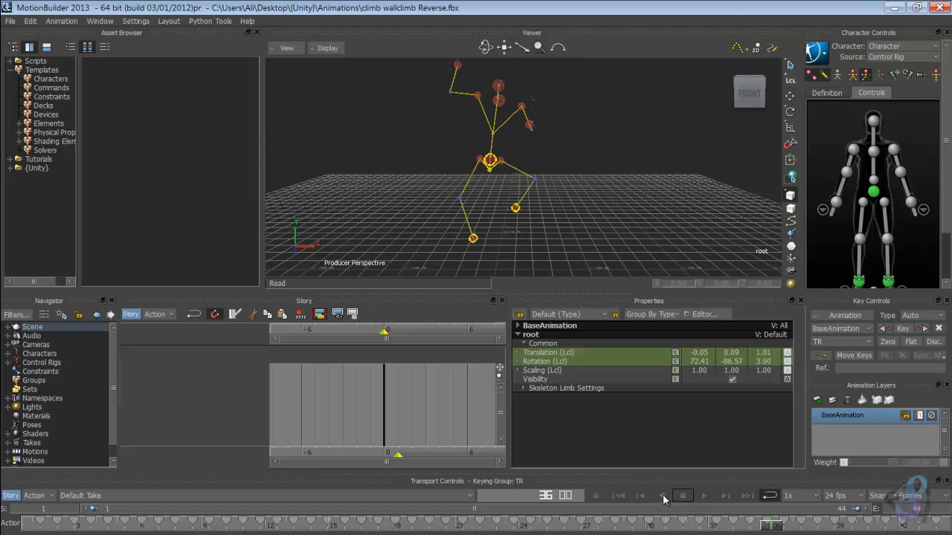
left_click(662, 495)
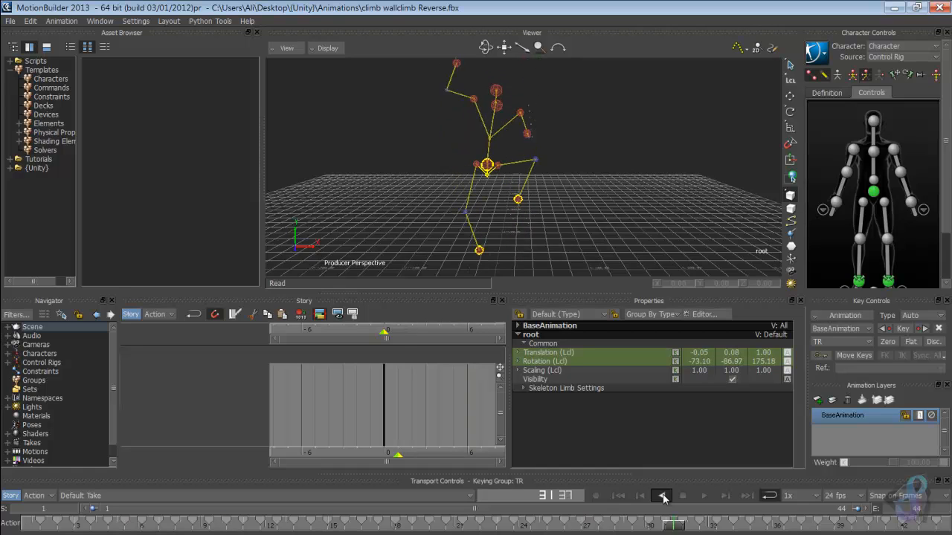
left_click(677, 496)
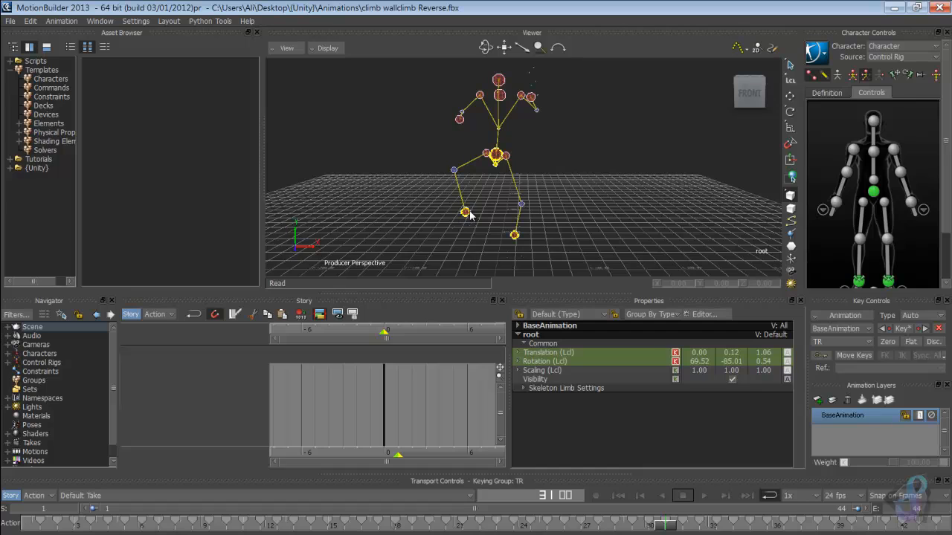
Step: Set the start frame back to -1 and return the control rig to the T-pose at frame -1
left_click(60, 509)
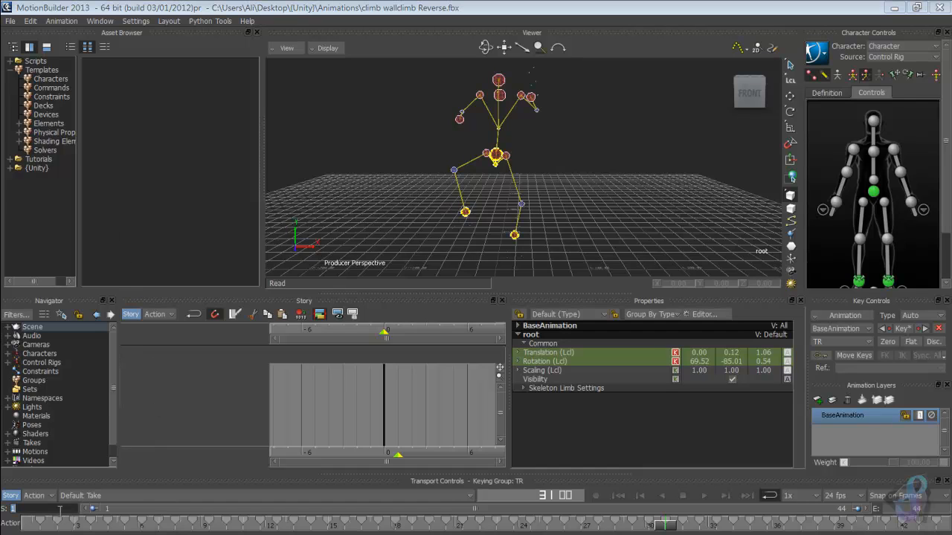
type("-1")
key("Return")
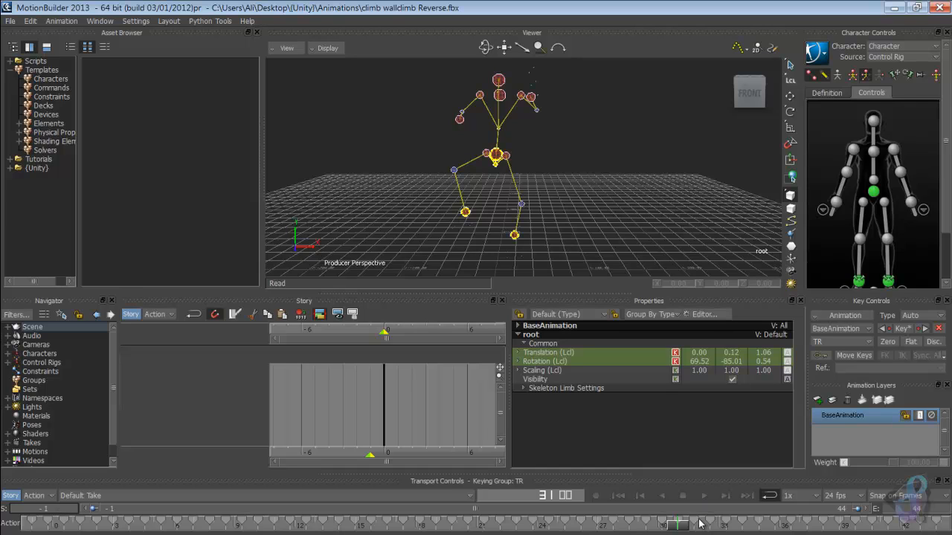
left_click_drag(684, 528, 31, 527)
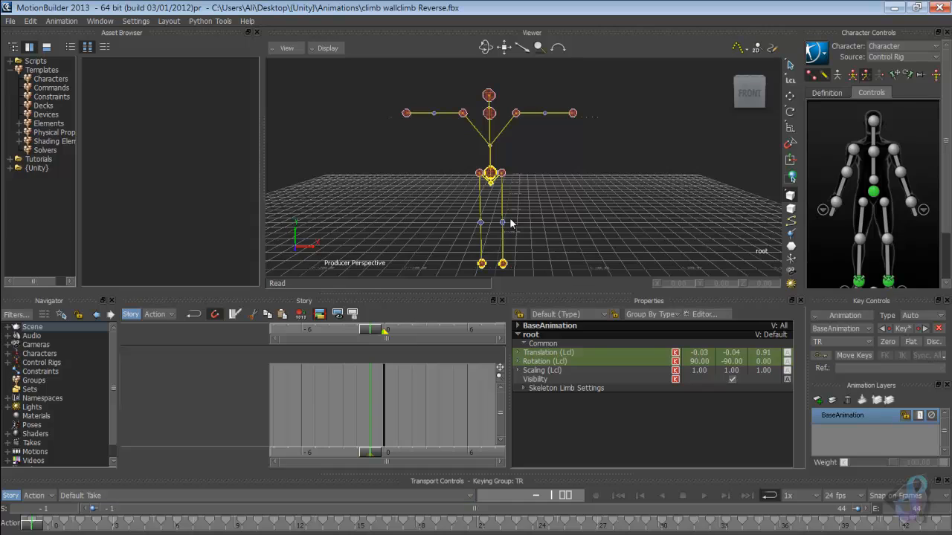
mouse_move(567, 215)
middle_mouse_down()
mouse_move(583, 200)
mouse_move(558, 212)
mouse_move(472, 206)
mouse_move(551, 232)
mouse_move(592, 195)
mouse_move(592, 204)
mouse_move(560, 200)
middle_mouse_up()
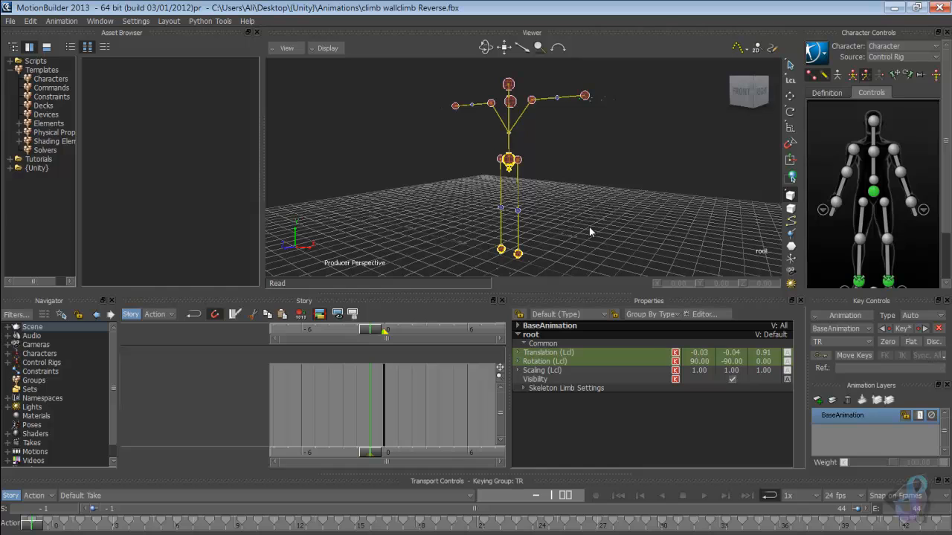
Step: Review the character definition and examine the scene hierarchy under the Null object
left_click(825, 93)
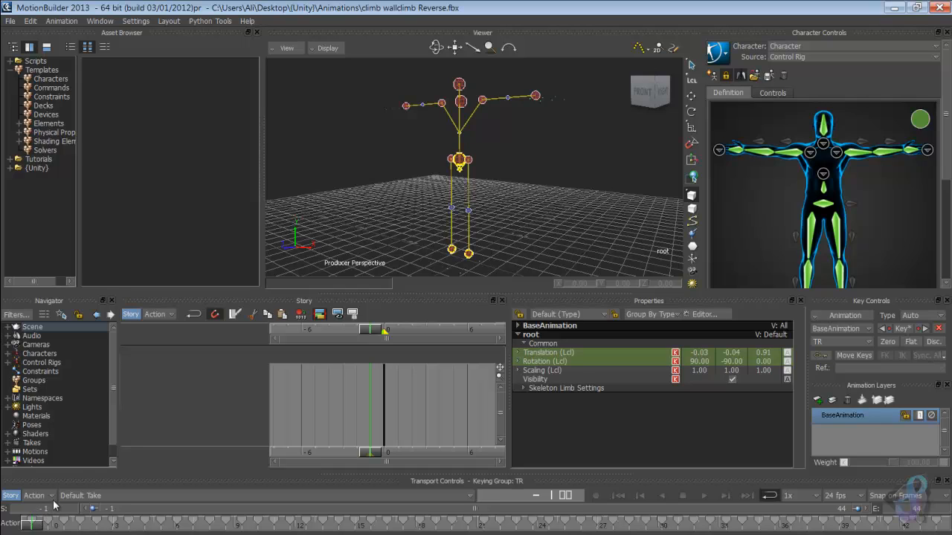
left_click(7, 328)
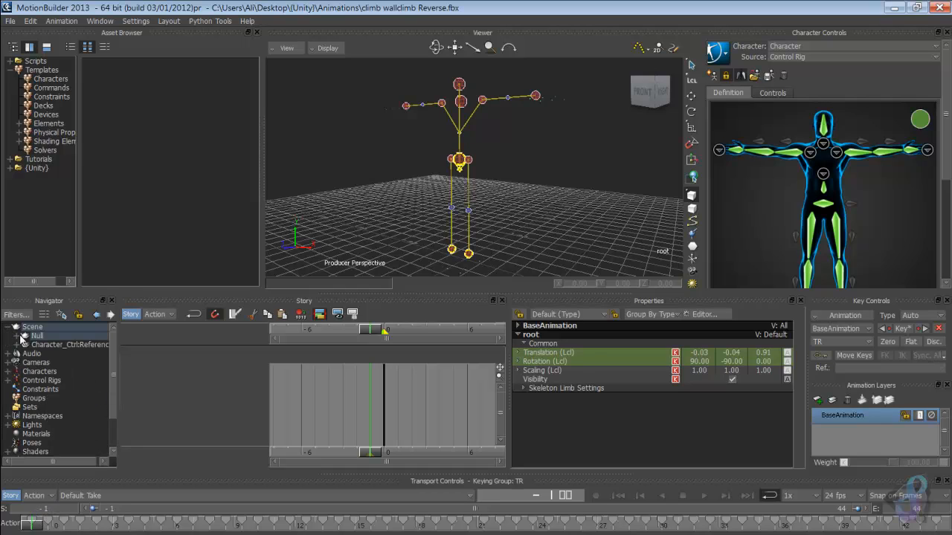
left_click(17, 336)
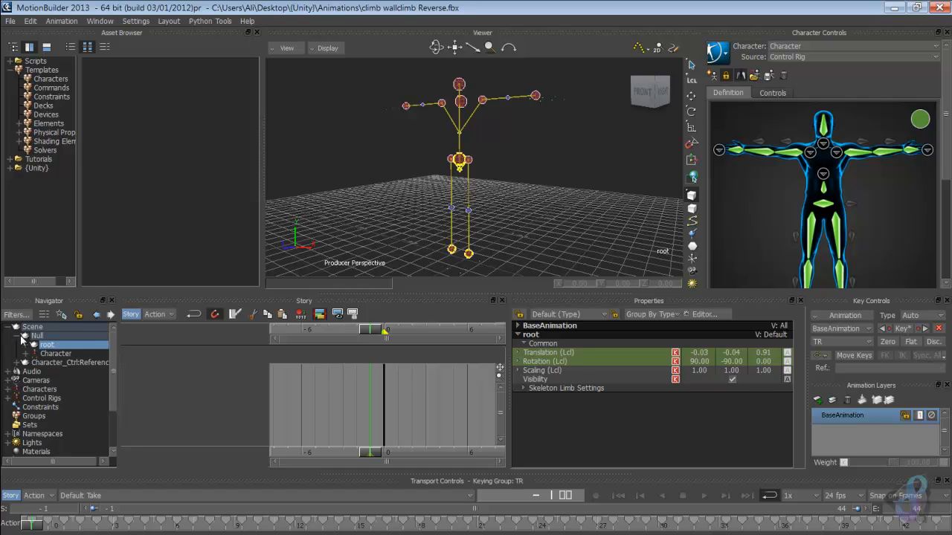
left_click(17, 335)
left_click(8, 328)
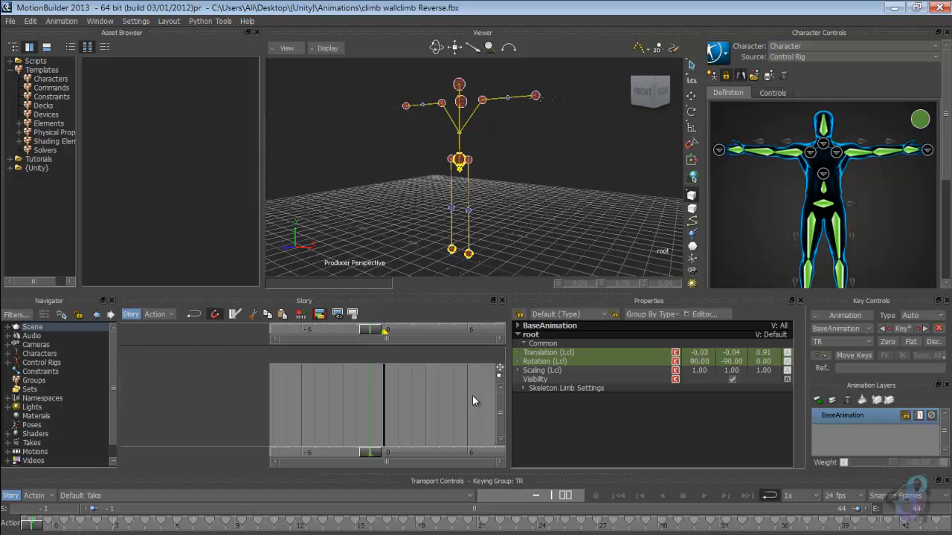
Step: Browse the Animations folder inside {Unity} among the assets
left_click(33, 168)
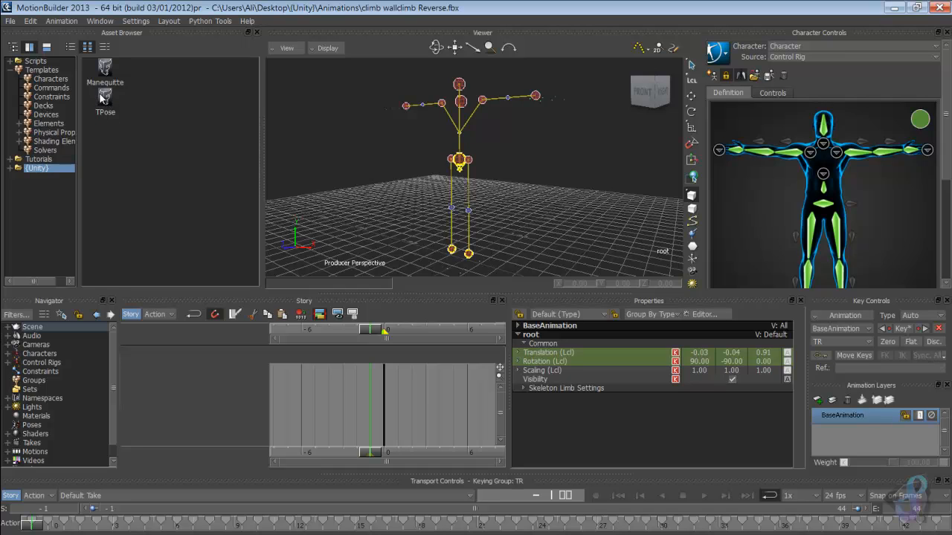
left_click(10, 169)
left_click(52, 178)
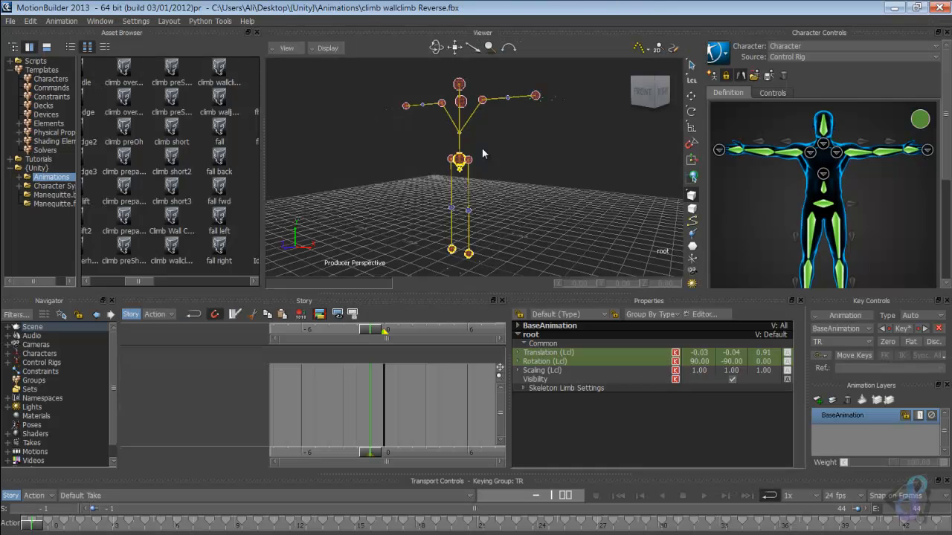
Step: Clear the rig selection and display the {Unity} folder's assets after browsing the animation and template folders
left_click(504, 164)
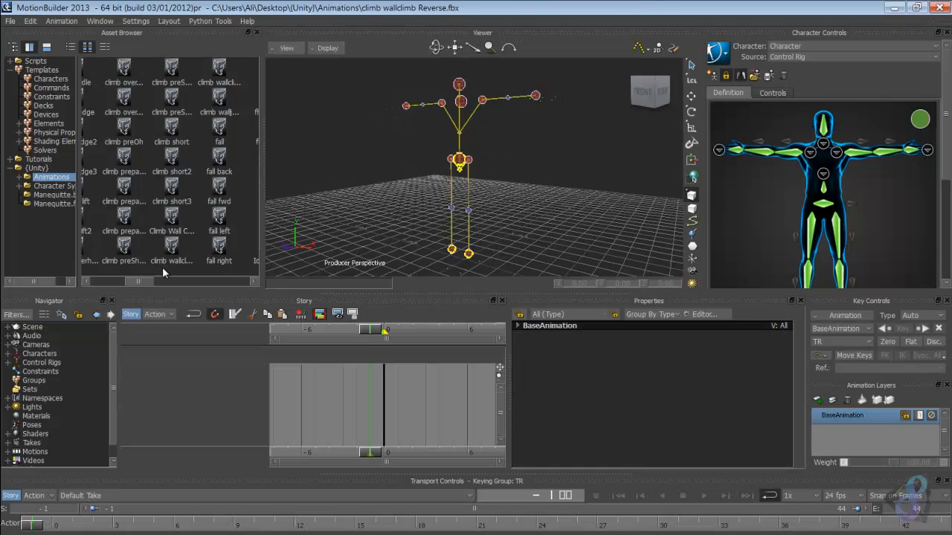
left_click_drag(135, 280, 100, 282)
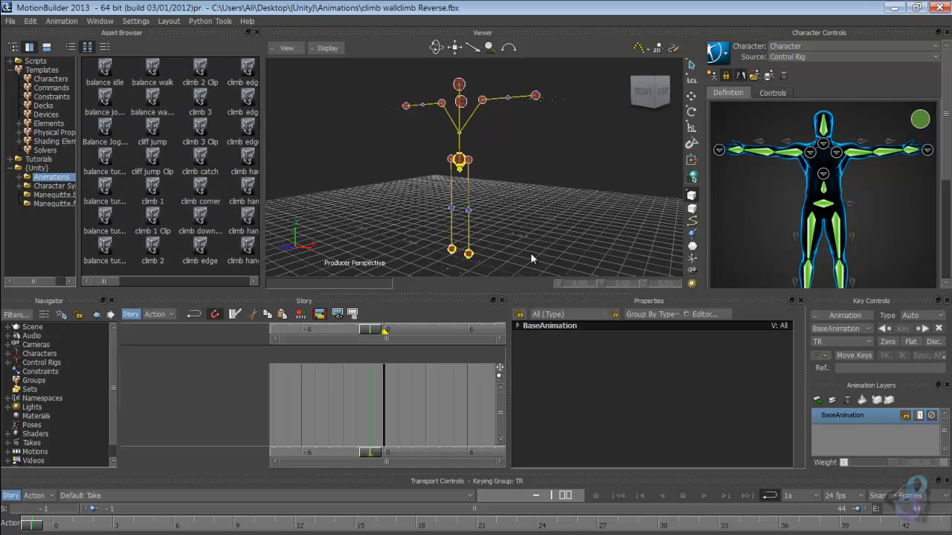
left_click(39, 168)
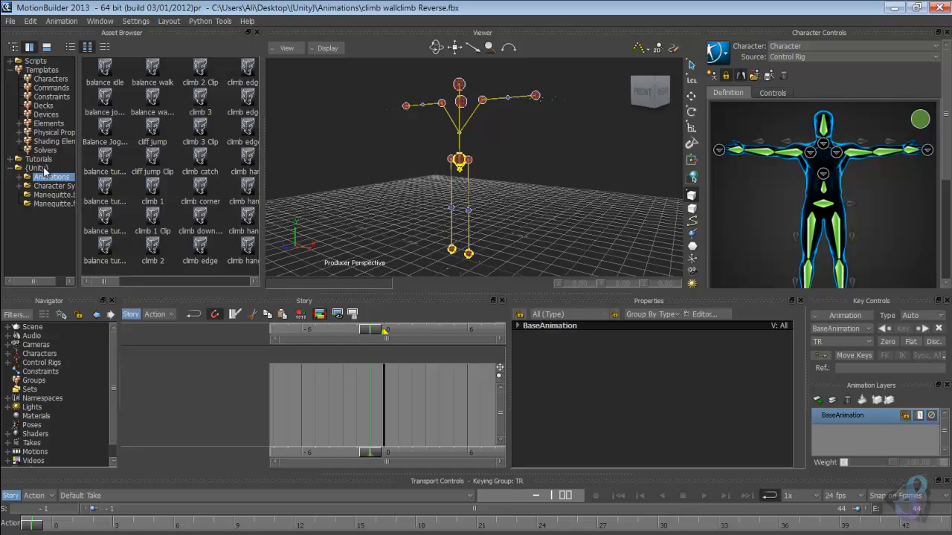
left_click(56, 140)
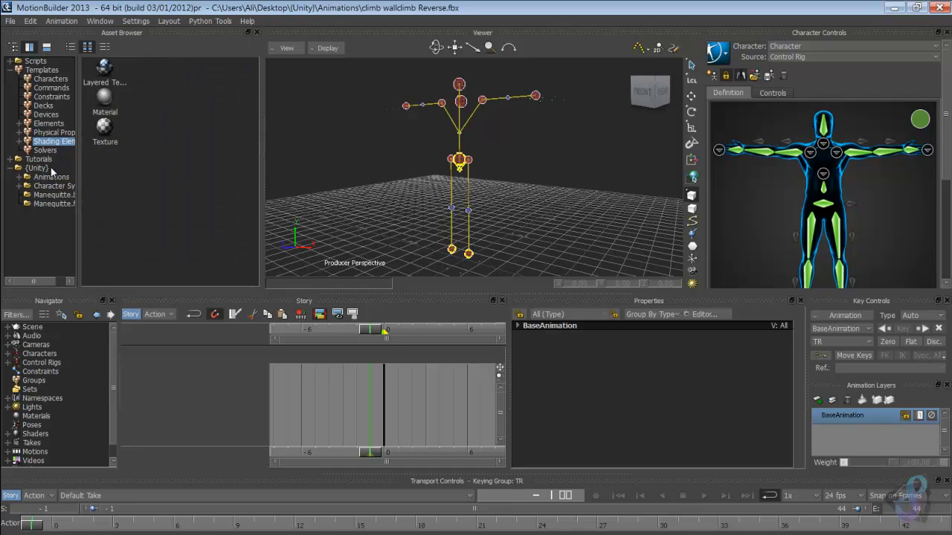
left_click(48, 168)
left_click(57, 79)
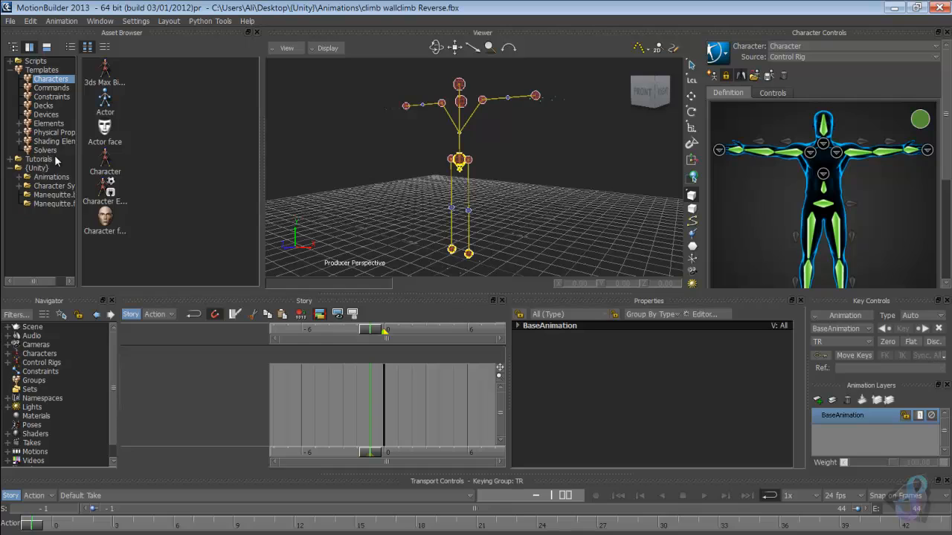
left_click(41, 168)
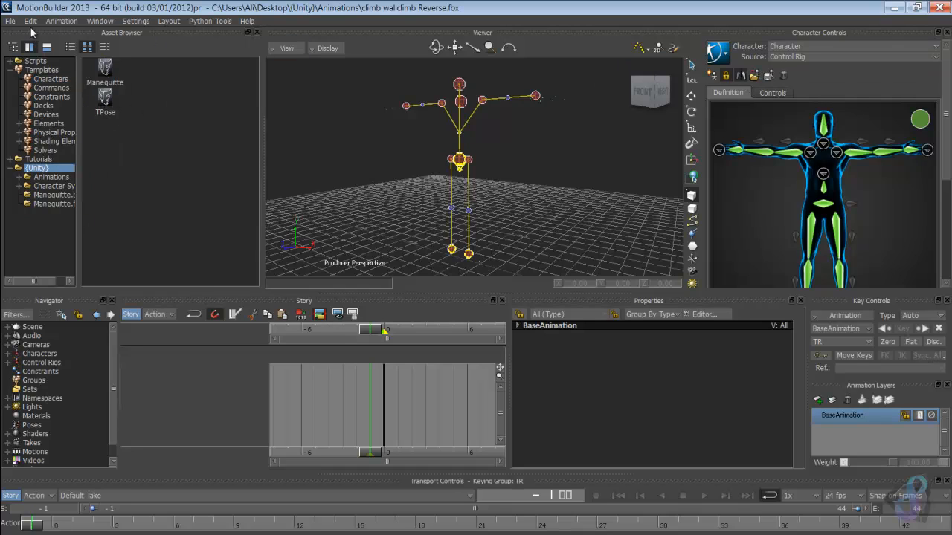
Step: Save the climb wallclimb Reverse scene
left_click(8, 20)
left_click(26, 69)
mouse_move(387, 161)
left_mouse_down("ctrl+shift")
mouse_move(419, 177)
mouse_move(388, 175)
left_mouse_up("ctrl+shift")
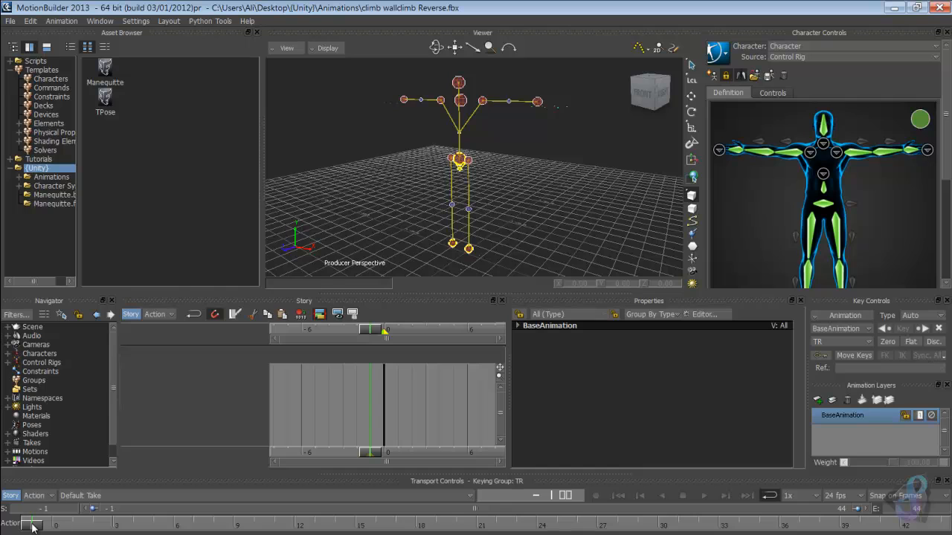
Step: Scrub through the reversed wall climb to check the motion, and return to the T-pose at frame -1
left_click_drag(31, 523, 594, 526)
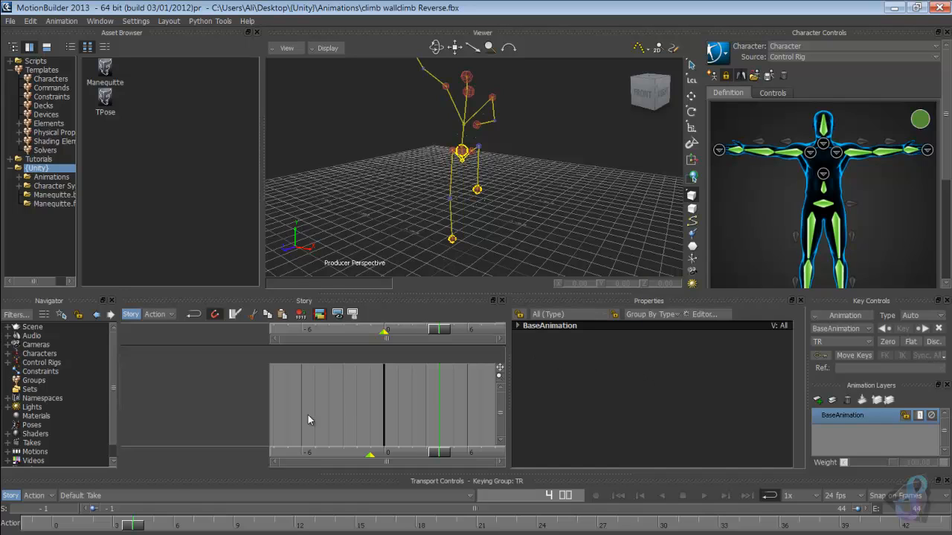
left_click(37, 523)
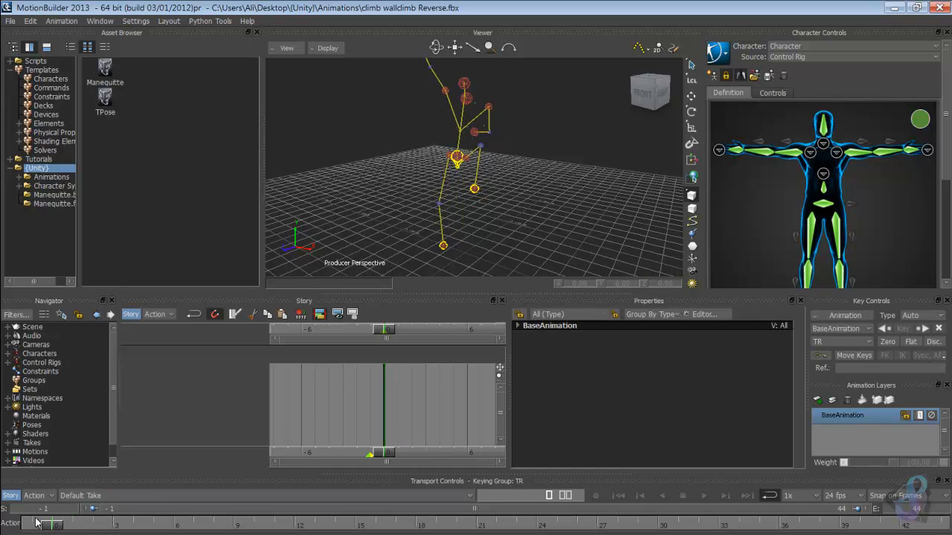
left_click(35, 522)
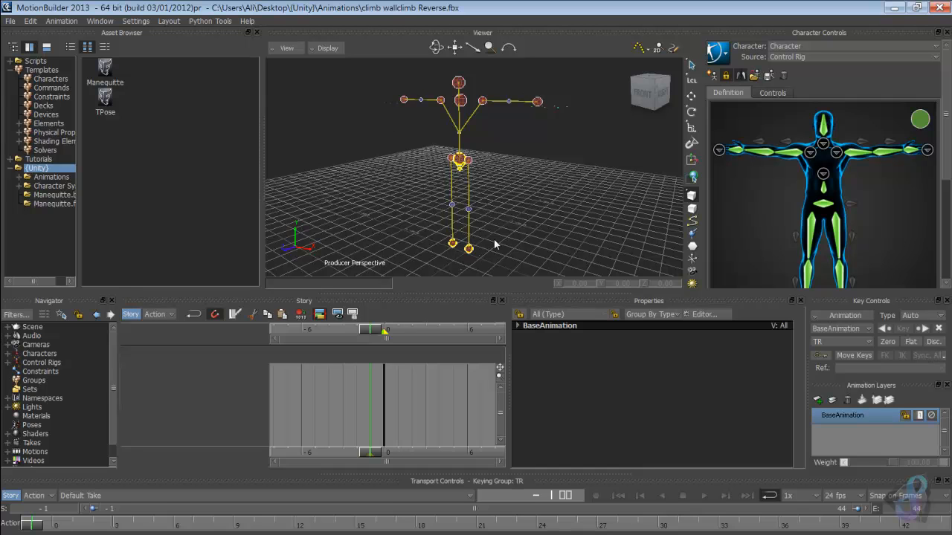
mouse_move(557, 218)
left_mouse_down("ctrl+shift")
mouse_move(505, 214)
mouse_move(572, 215)
mouse_move(585, 234)
mouse_move(543, 221)
mouse_move(556, 206)
mouse_move(541, 227)
mouse_move(557, 232)
left_mouse_up("ctrl+shift")
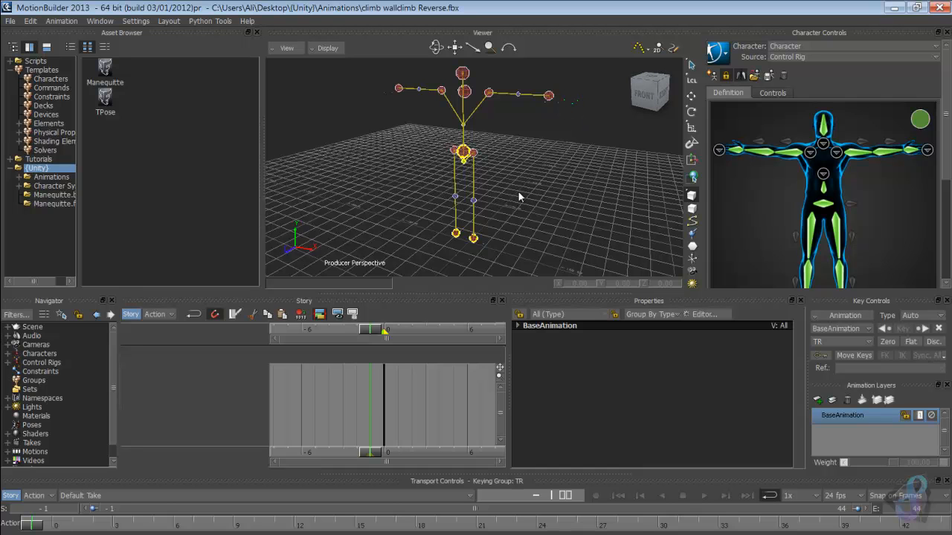
mouse_move(518, 192)
left_mouse_down("ctrl+shift")
mouse_move(528, 195)
mouse_move(498, 191)
mouse_move(482, 154)
mouse_move(481, 177)
mouse_move(530, 196)
left_mouse_up("ctrl+shift")
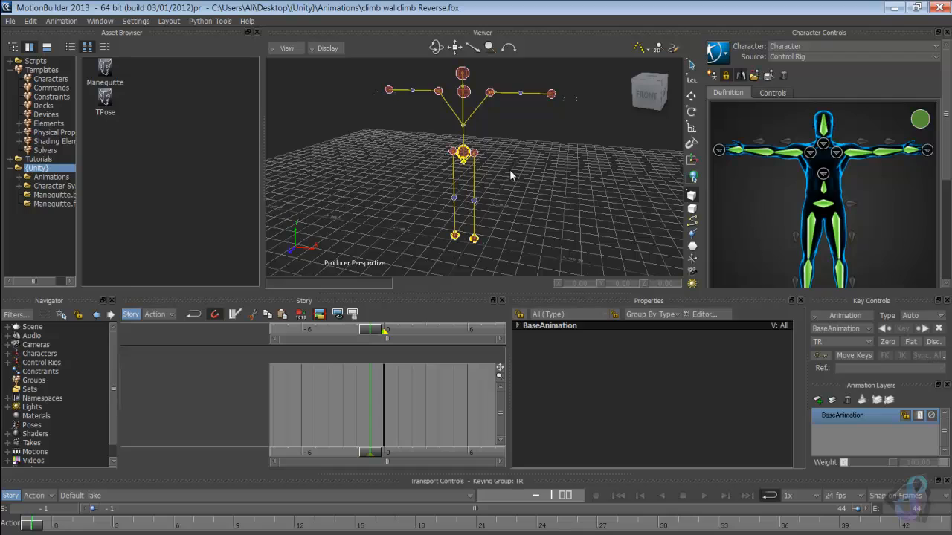
mouse_move(510, 169)
left_mouse_down("ctrl+shift")
mouse_move(598, 171)
mouse_move(420, 164)
mouse_move(543, 168)
mouse_move(507, 179)
left_mouse_up("ctrl+shift")
left_click(10, 21)
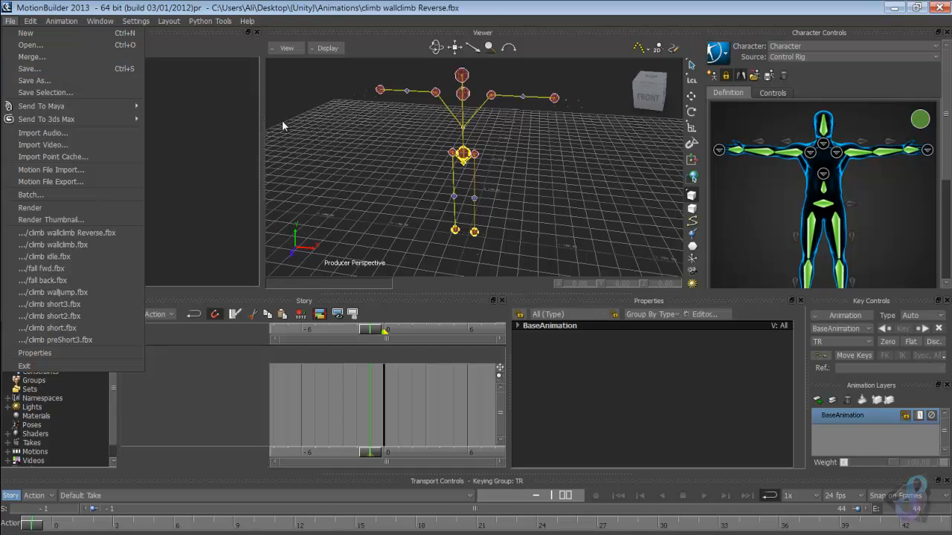
left_click(310, 129)
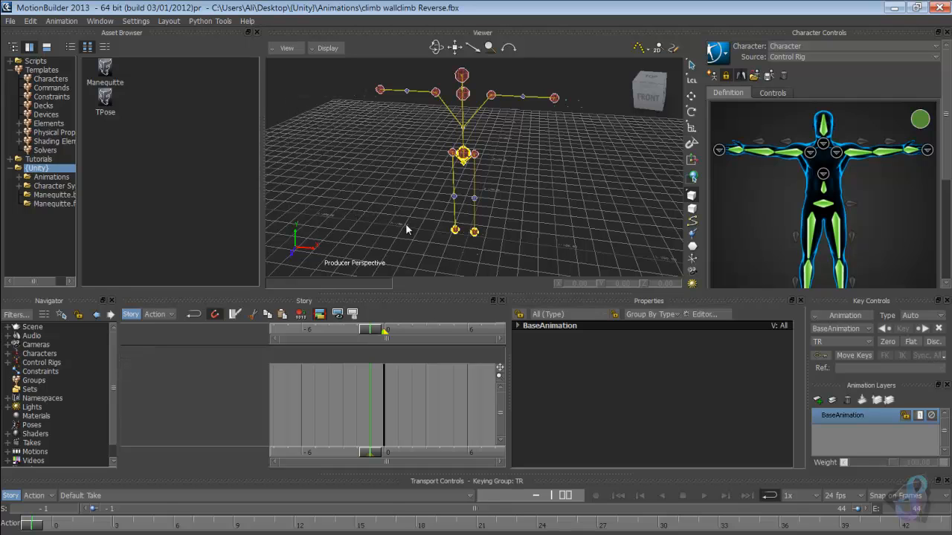
left_click_drag(541, 245, 541, 243)
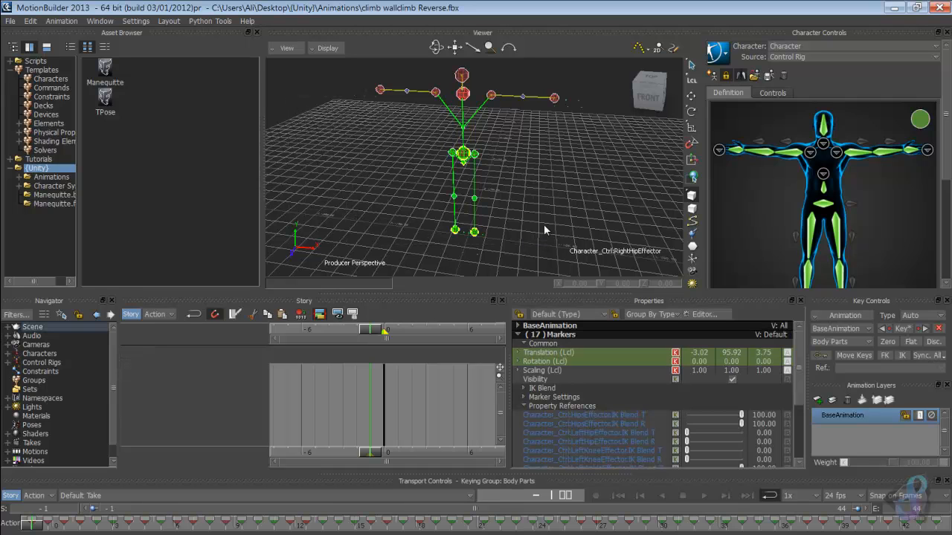
left_click(553, 186)
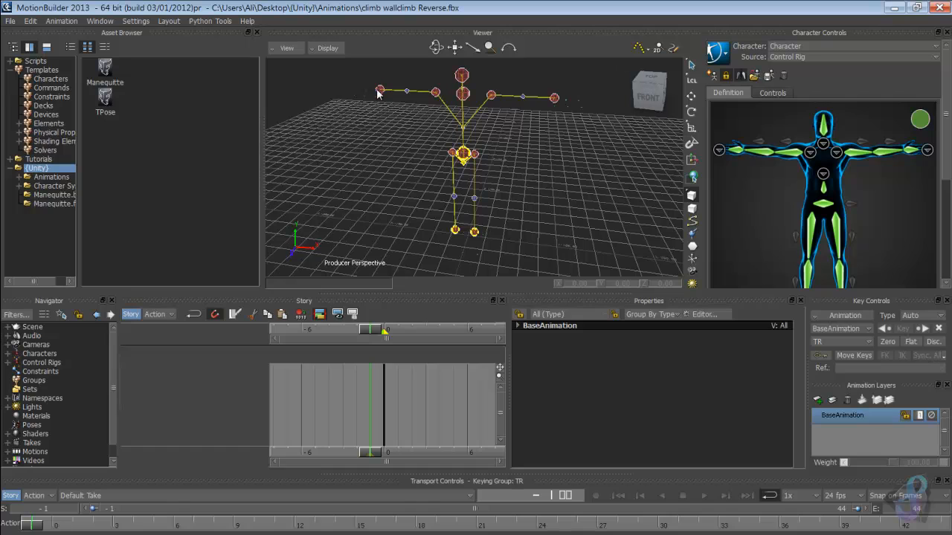
Step: Save the reversed wall climb scene again and start a new empty scene
left_click(106, 74)
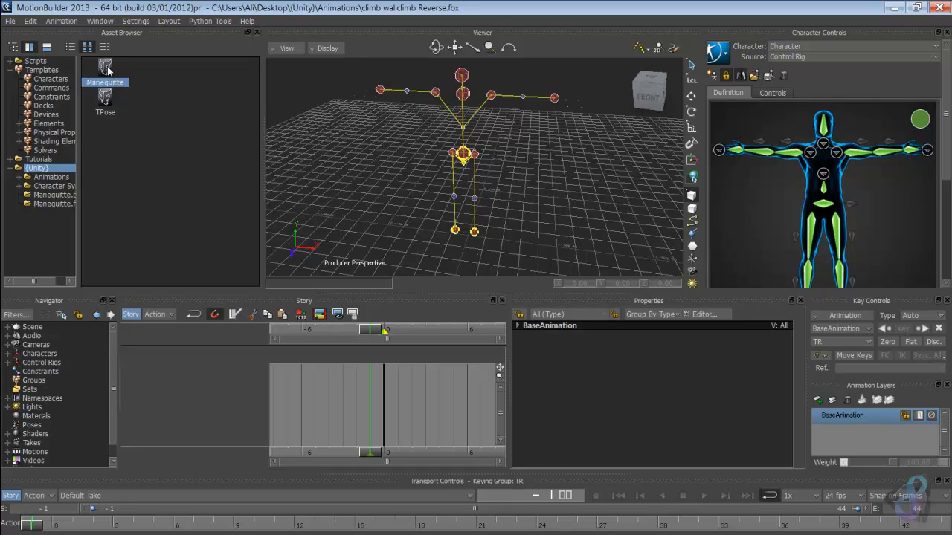
left_click(11, 20)
left_click(23, 69)
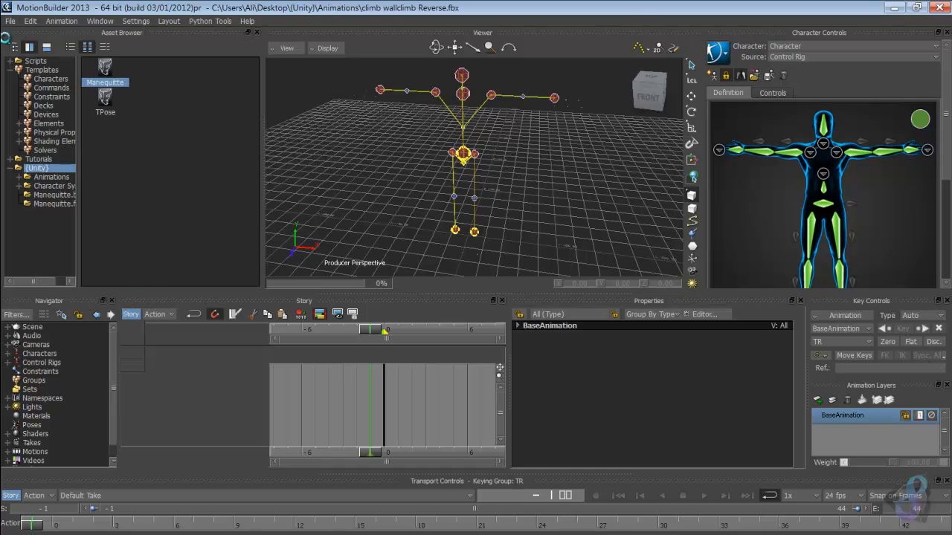
left_click(12, 21)
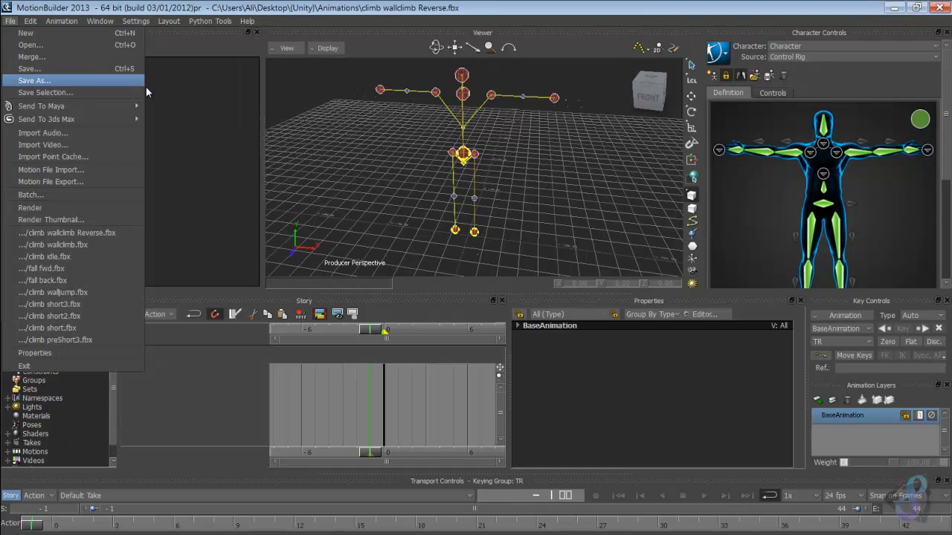
left_click(172, 108)
left_click(10, 24)
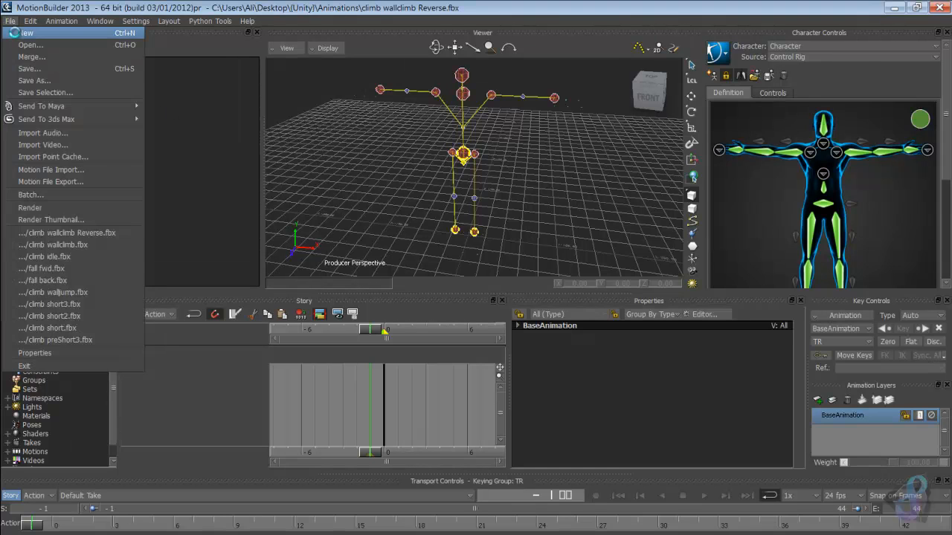
left_click(12, 33)
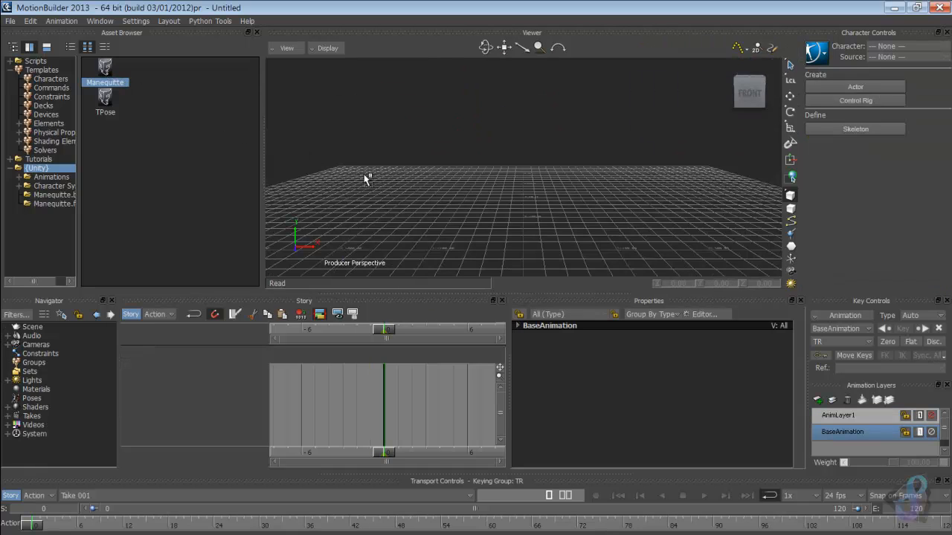
Step: Open the Manequitte asset from the {Unity} folder in the viewer with all of its takes
left_click_drag(365, 179, 455, 199)
mouse_move(490, 200)
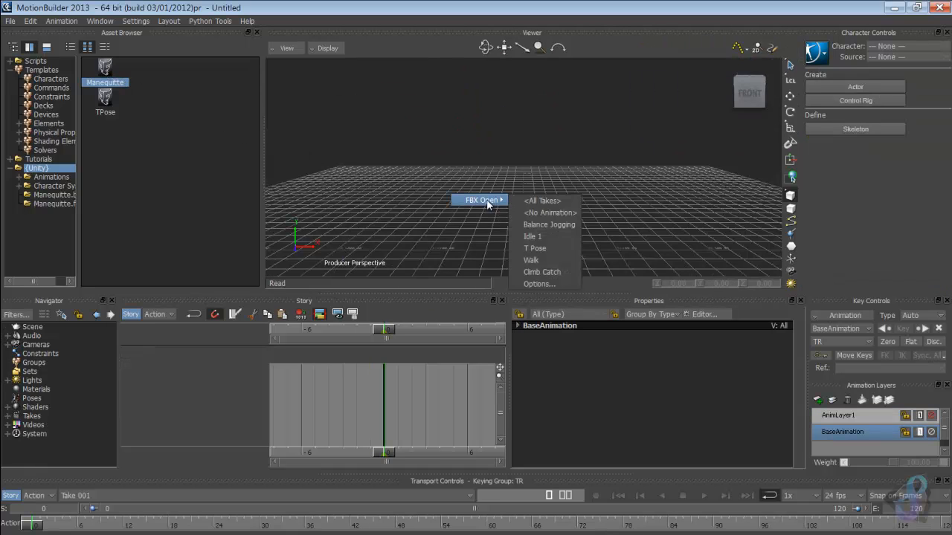
left_click(542, 201)
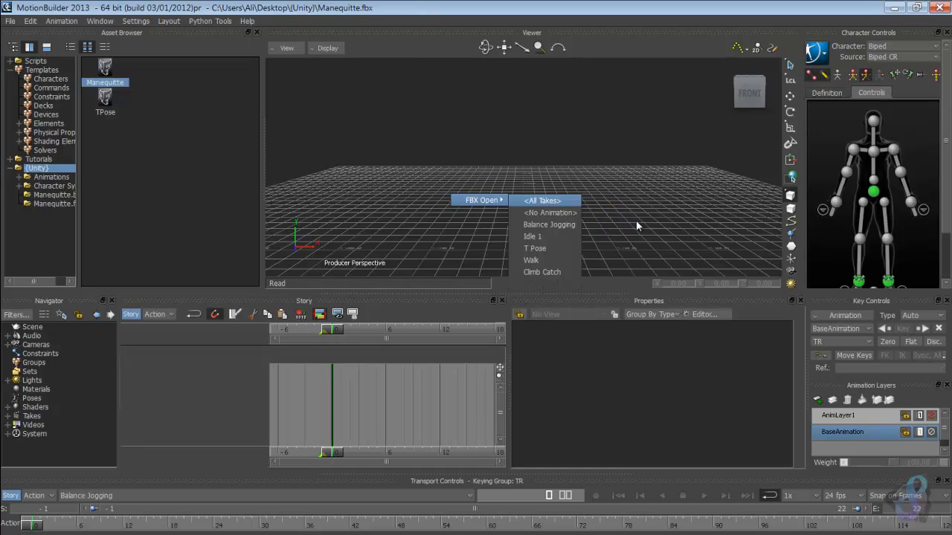
left_click_drag(572, 215, 529, 226, "shift")
left_click_drag(597, 219, 565, 237, "ctrl+shift")
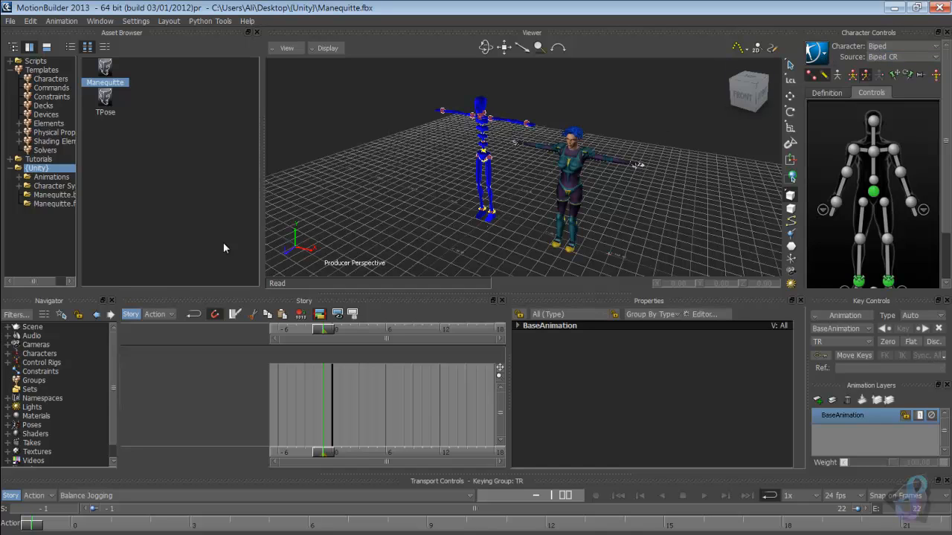
Step: Review the scene's take list and the options for baking the Biped character to its skeleton, including Plot All Takes
left_click(461, 494)
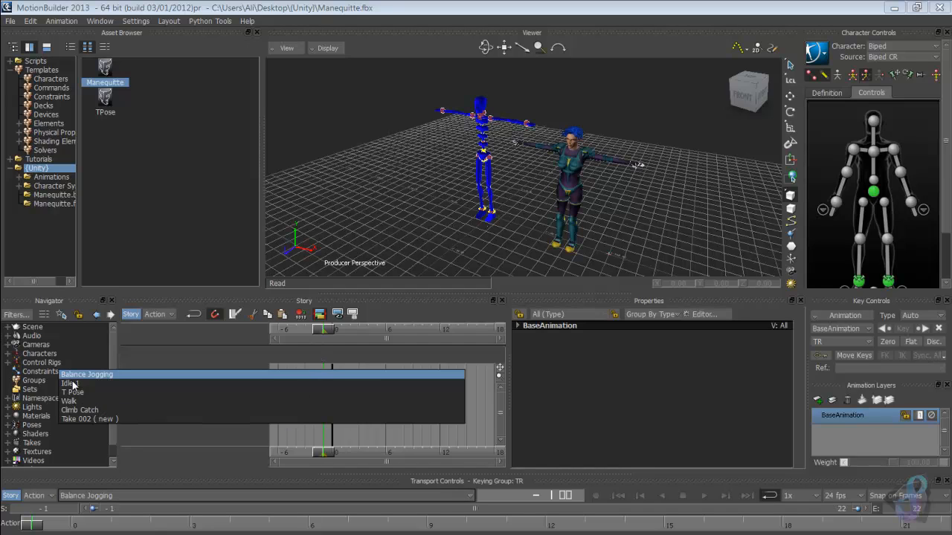
left_click(392, 219)
left_click(822, 61)
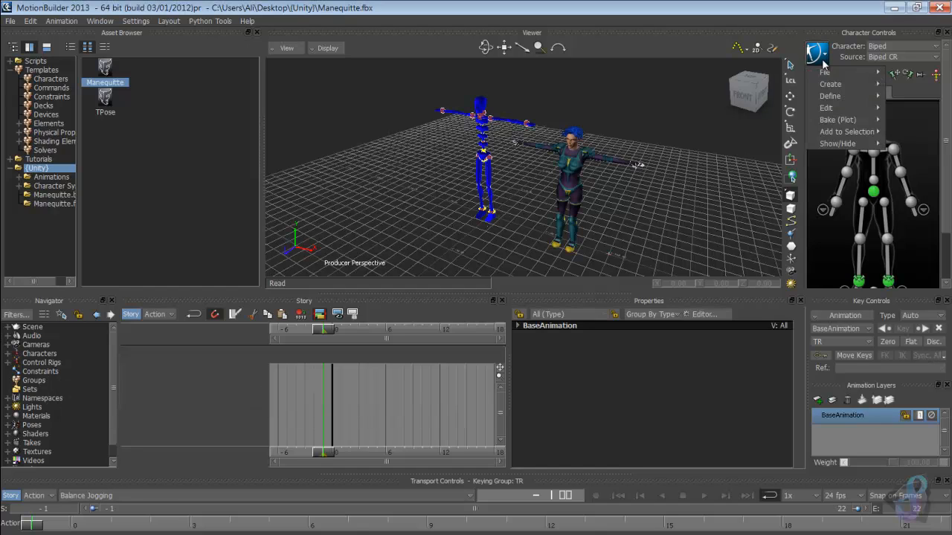
mouse_move(843, 124)
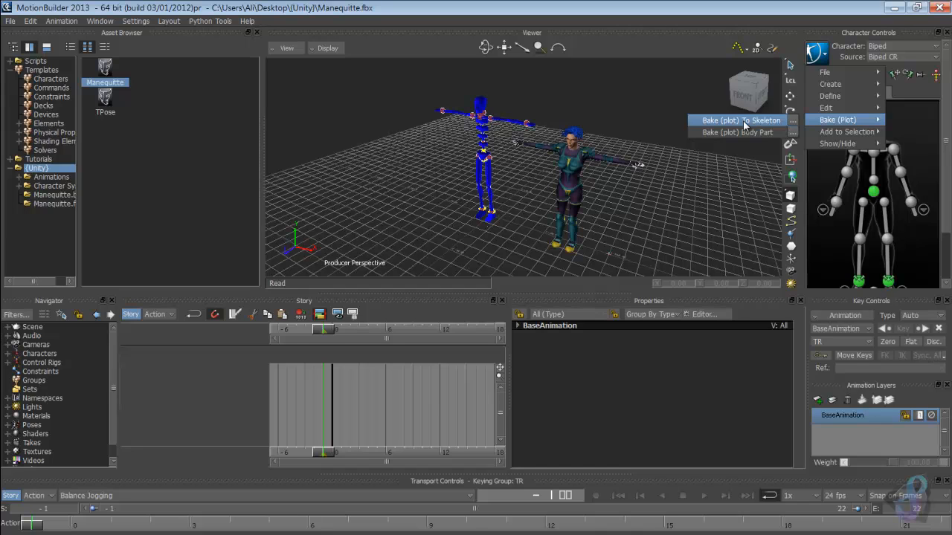
left_click(779, 123)
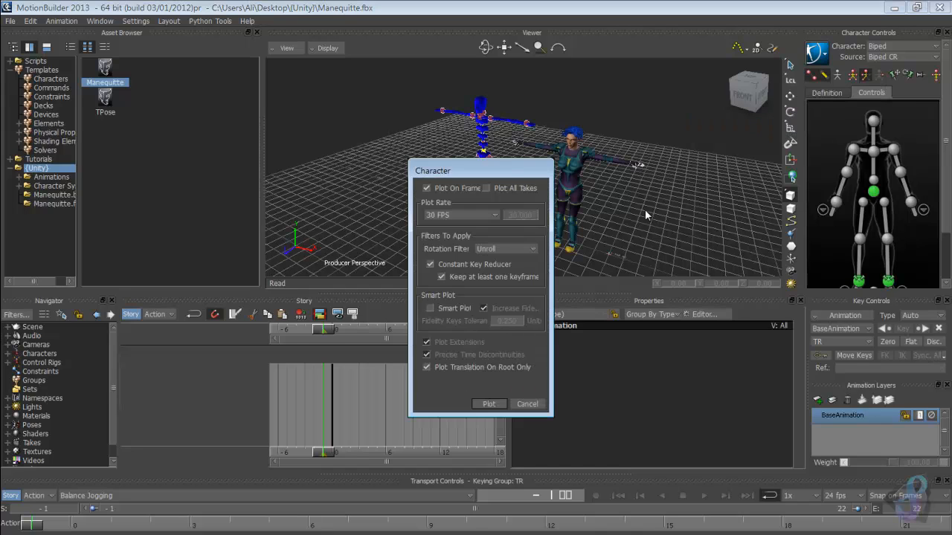
left_click_drag(504, 169, 700, 76)
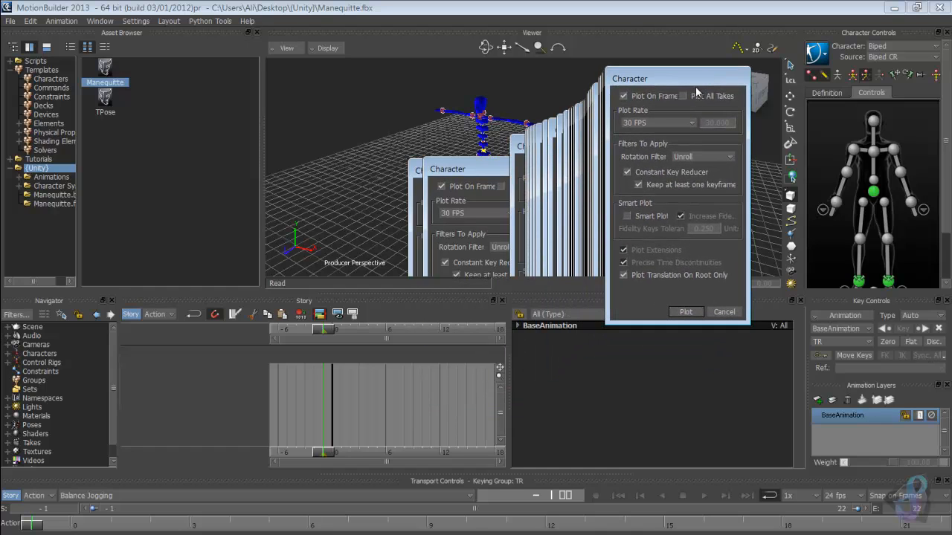
left_click(682, 95)
left_click(724, 311)
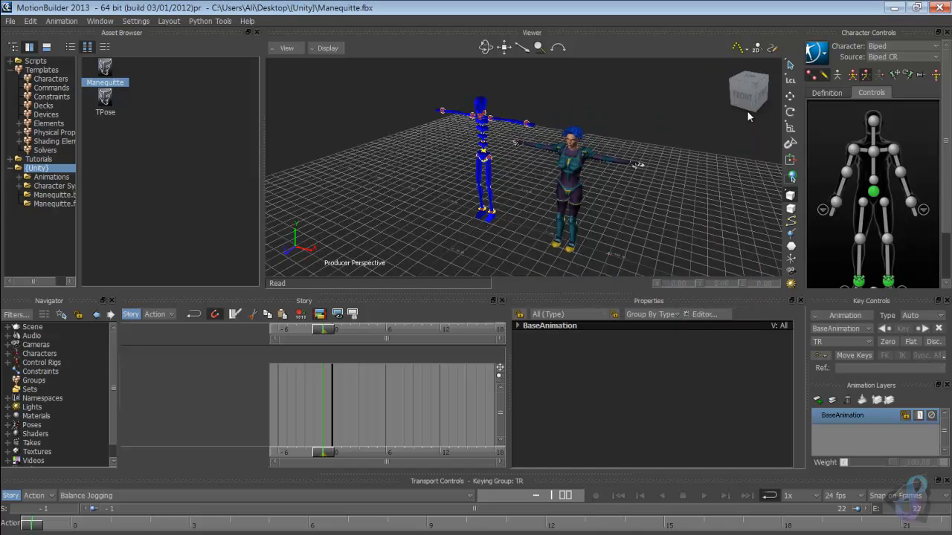
left_click(817, 52)
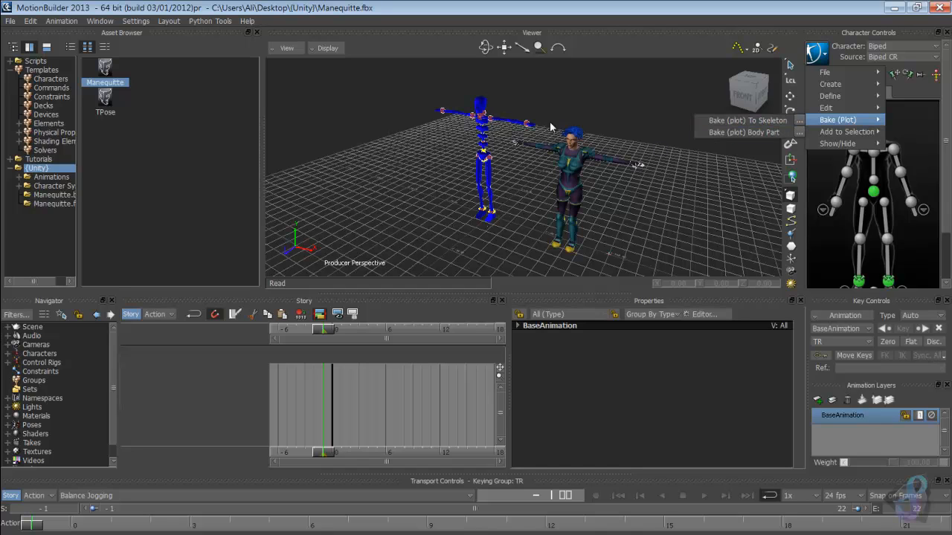
left_click(390, 217)
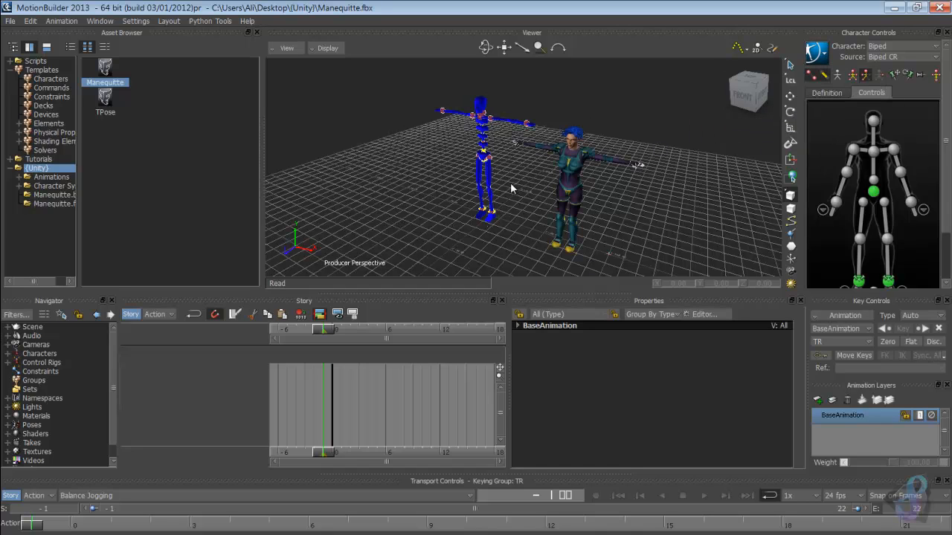
left_click_drag(542, 216, 551, 189, "ctrl+shift")
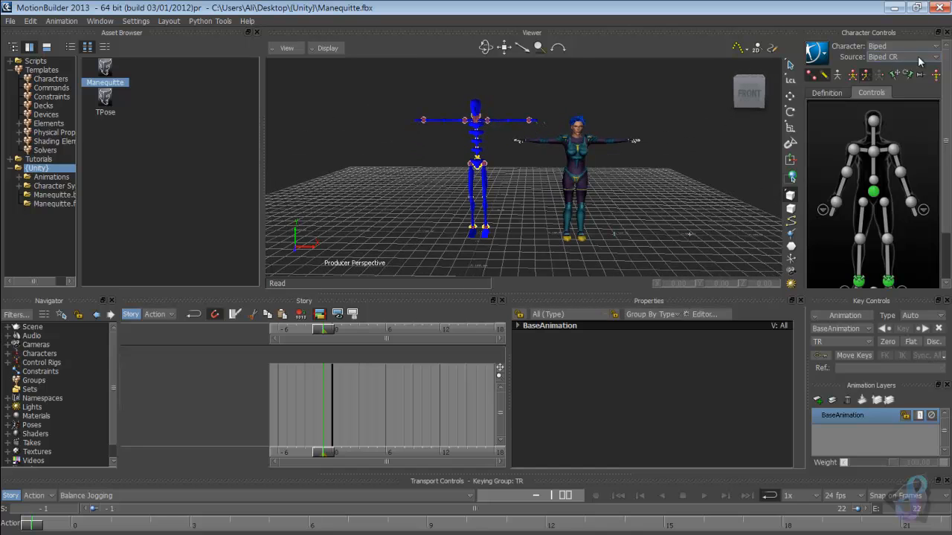
left_click_drag(747, 162, 623, 195, "ctrl+shift")
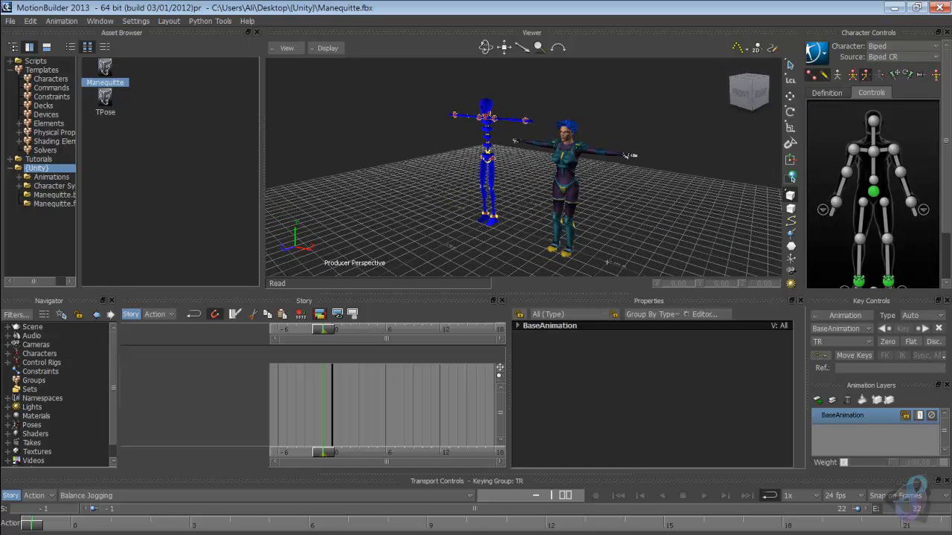